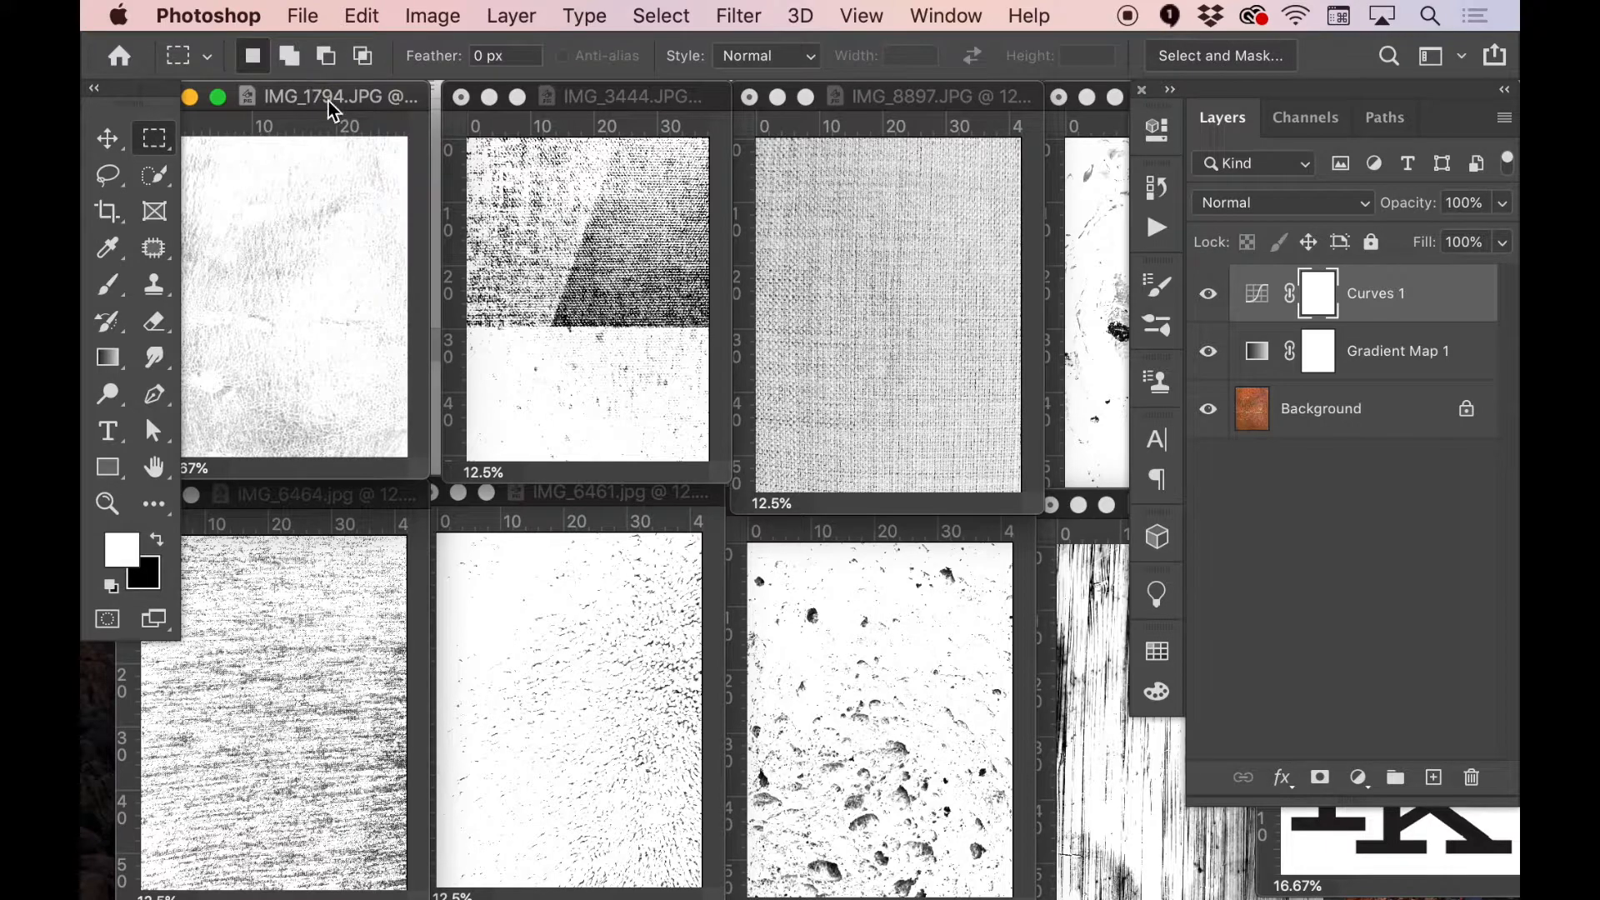
- Enlarge the IMG_1794.JPG leather texture to 25%, set the IMG_6462.jpg window apart, and marquee-select a large rectangle of the leather
left_click_drag(333, 107, 359, 112)
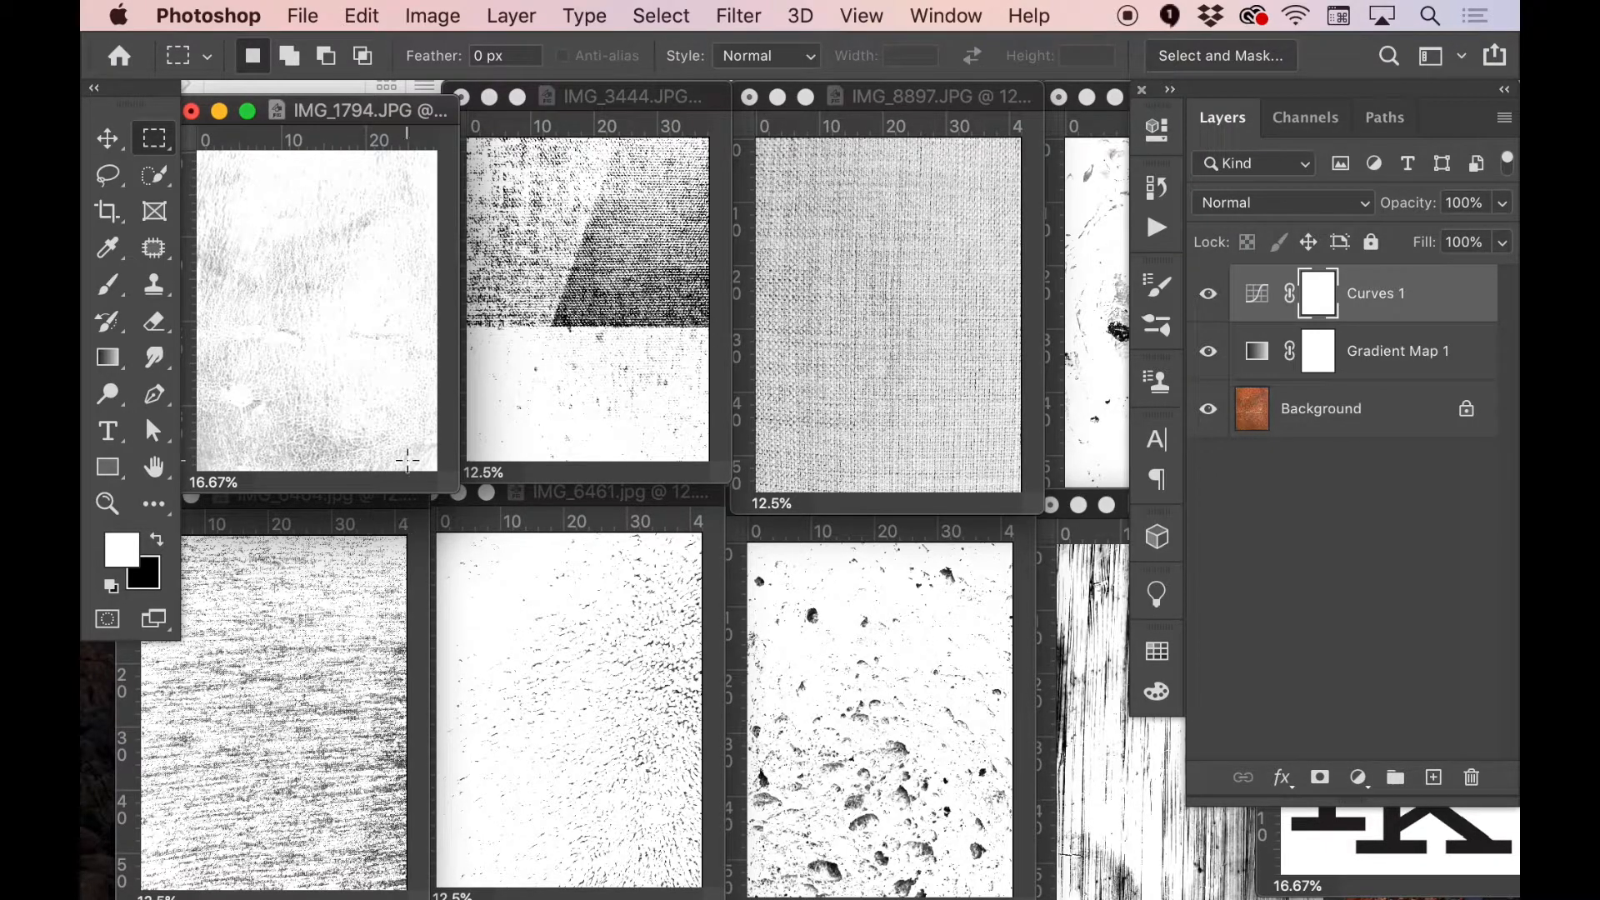
key("super+equal")
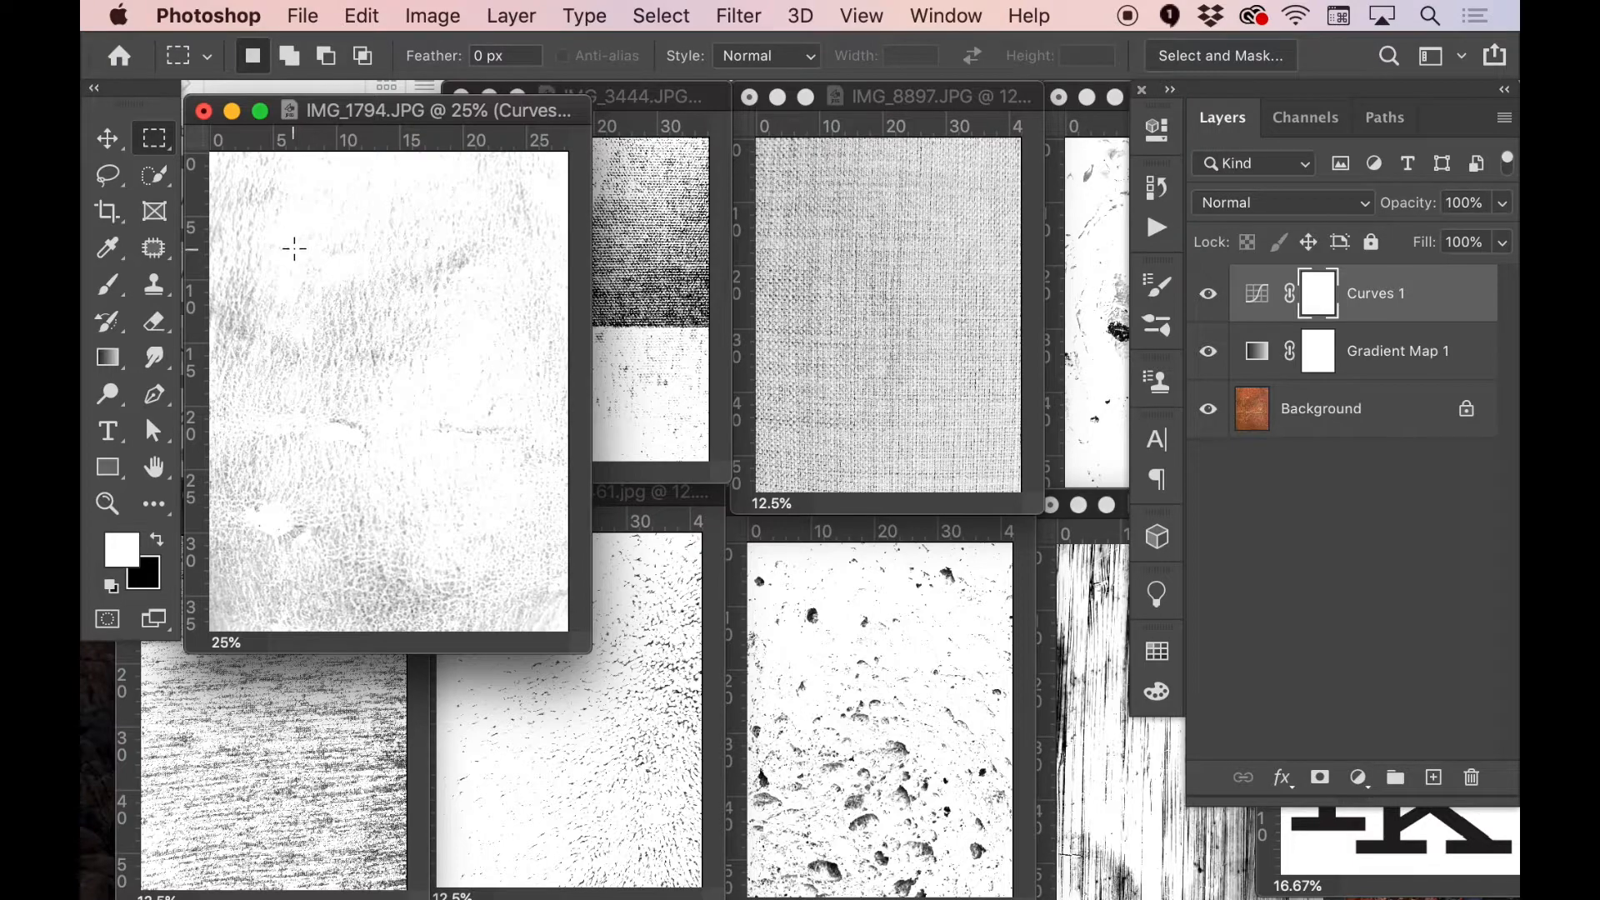
left_click(1043, 558)
left_click_drag(1129, 509, 904, 448)
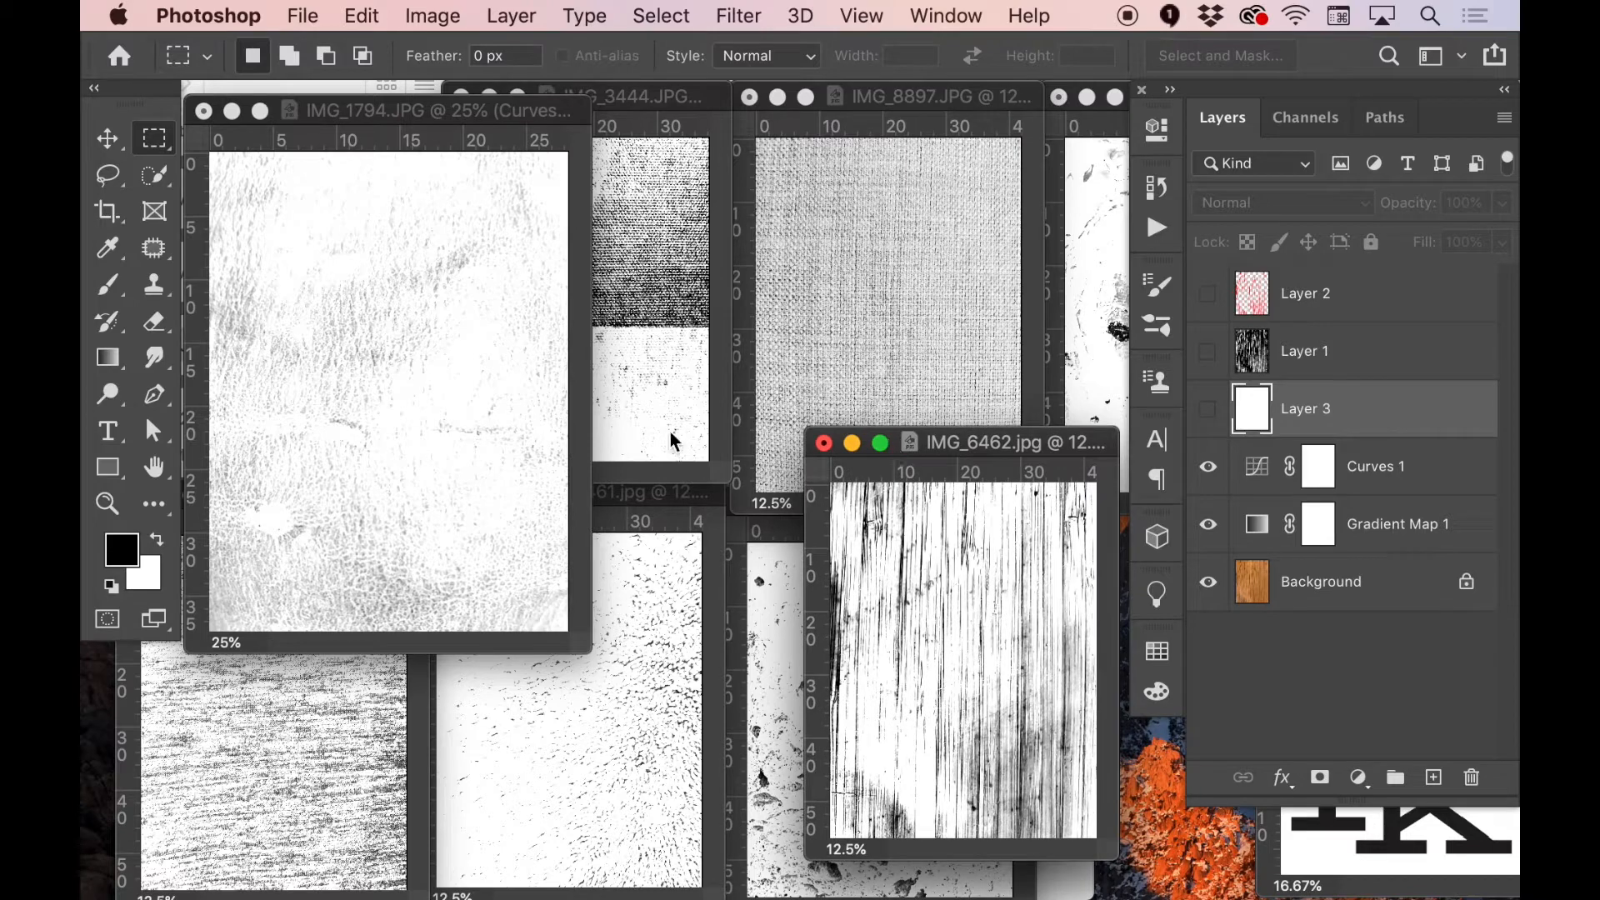
left_click(419, 103)
key("x")
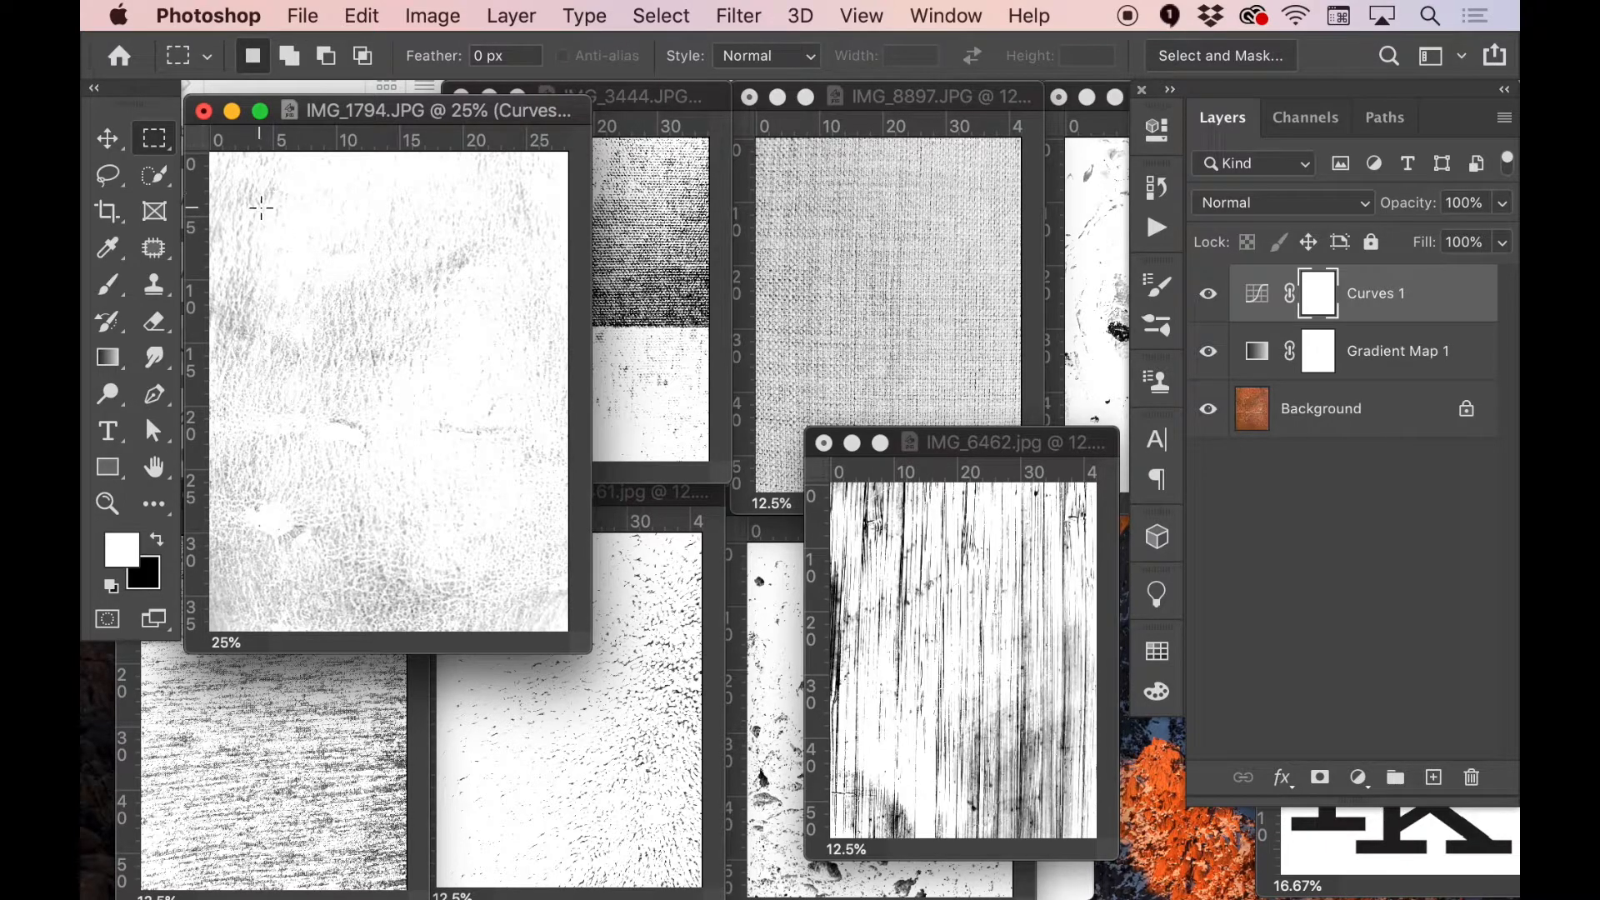
left_click_drag(231, 189, 552, 521)
- Check whether Define Brush Preset is available with the Curves 1 mask selected compared with its adjustment thumbnail selected
left_click(358, 18)
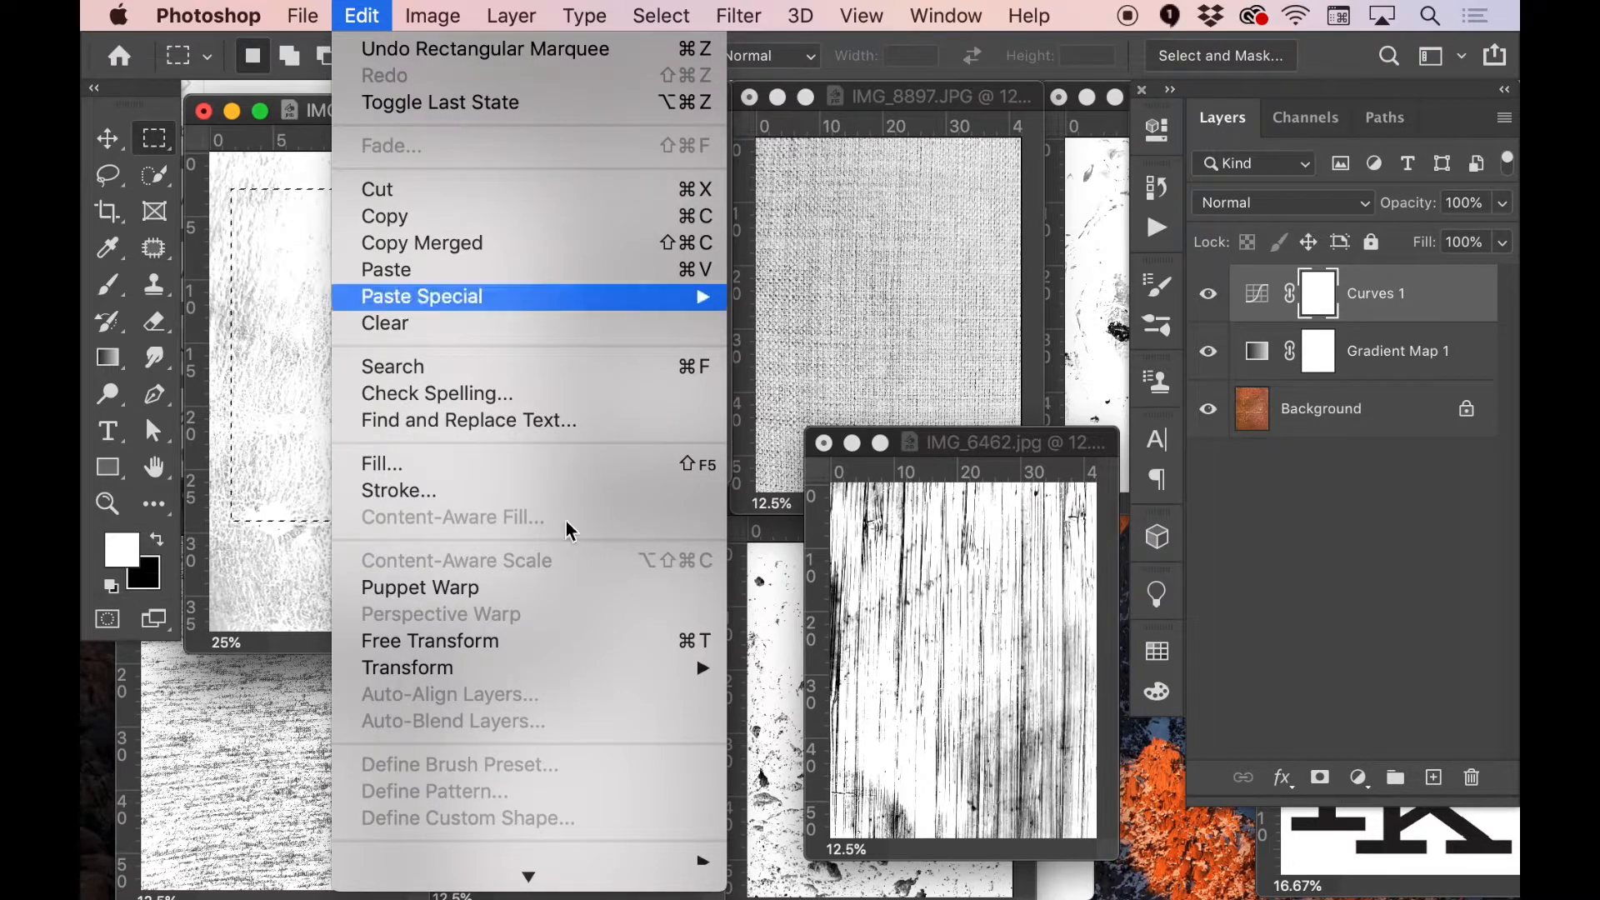
left_click(307, 111)
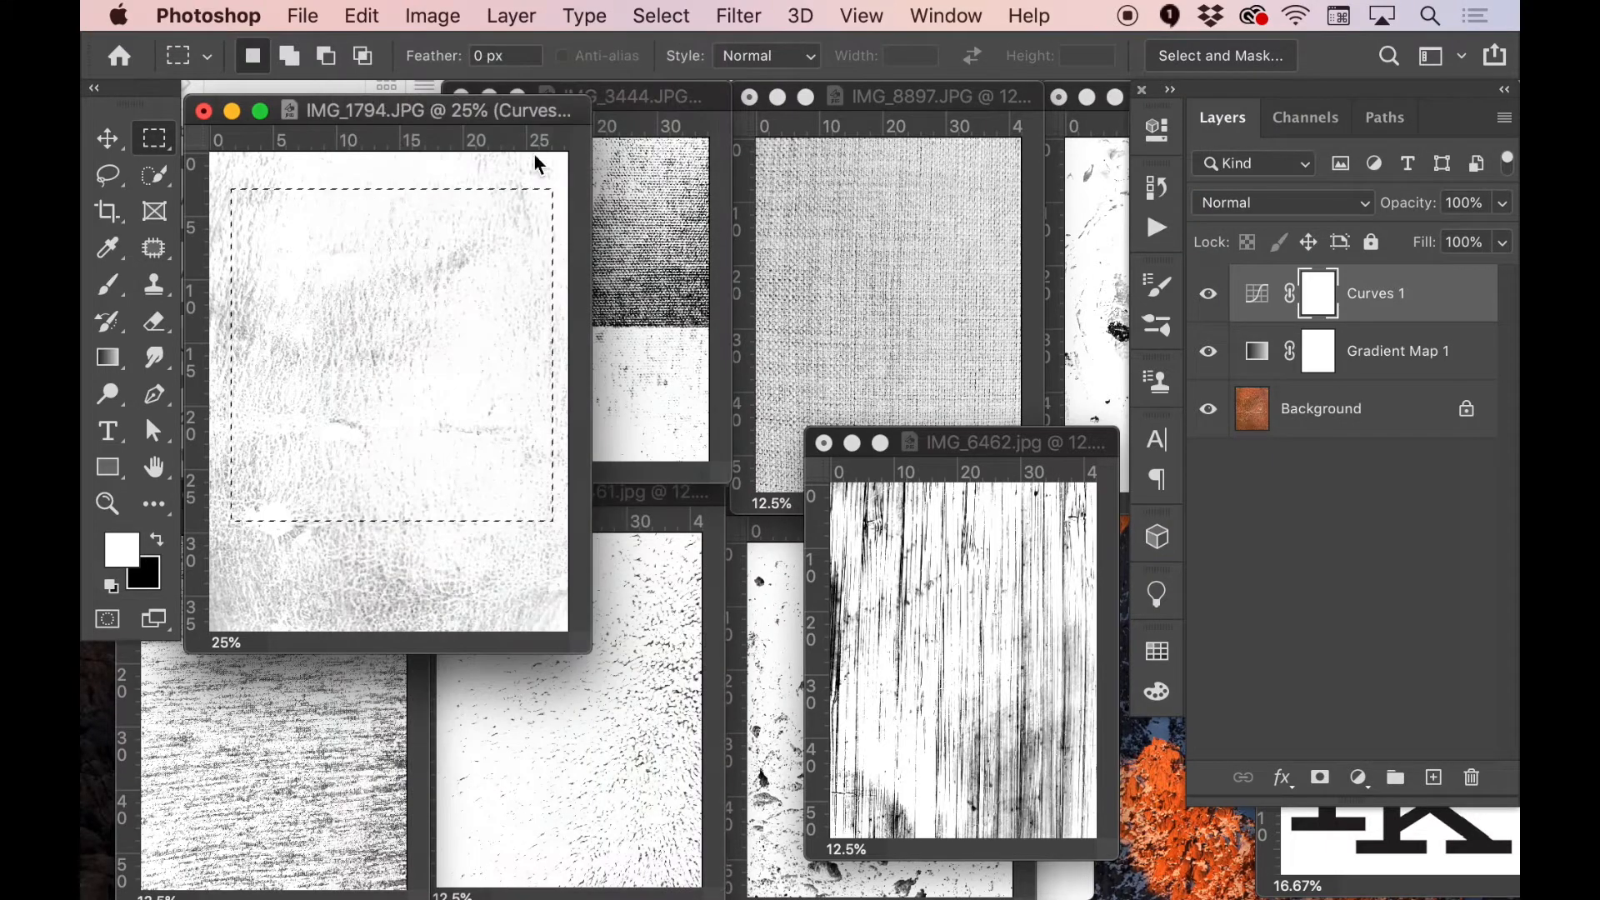
left_click(1260, 296)
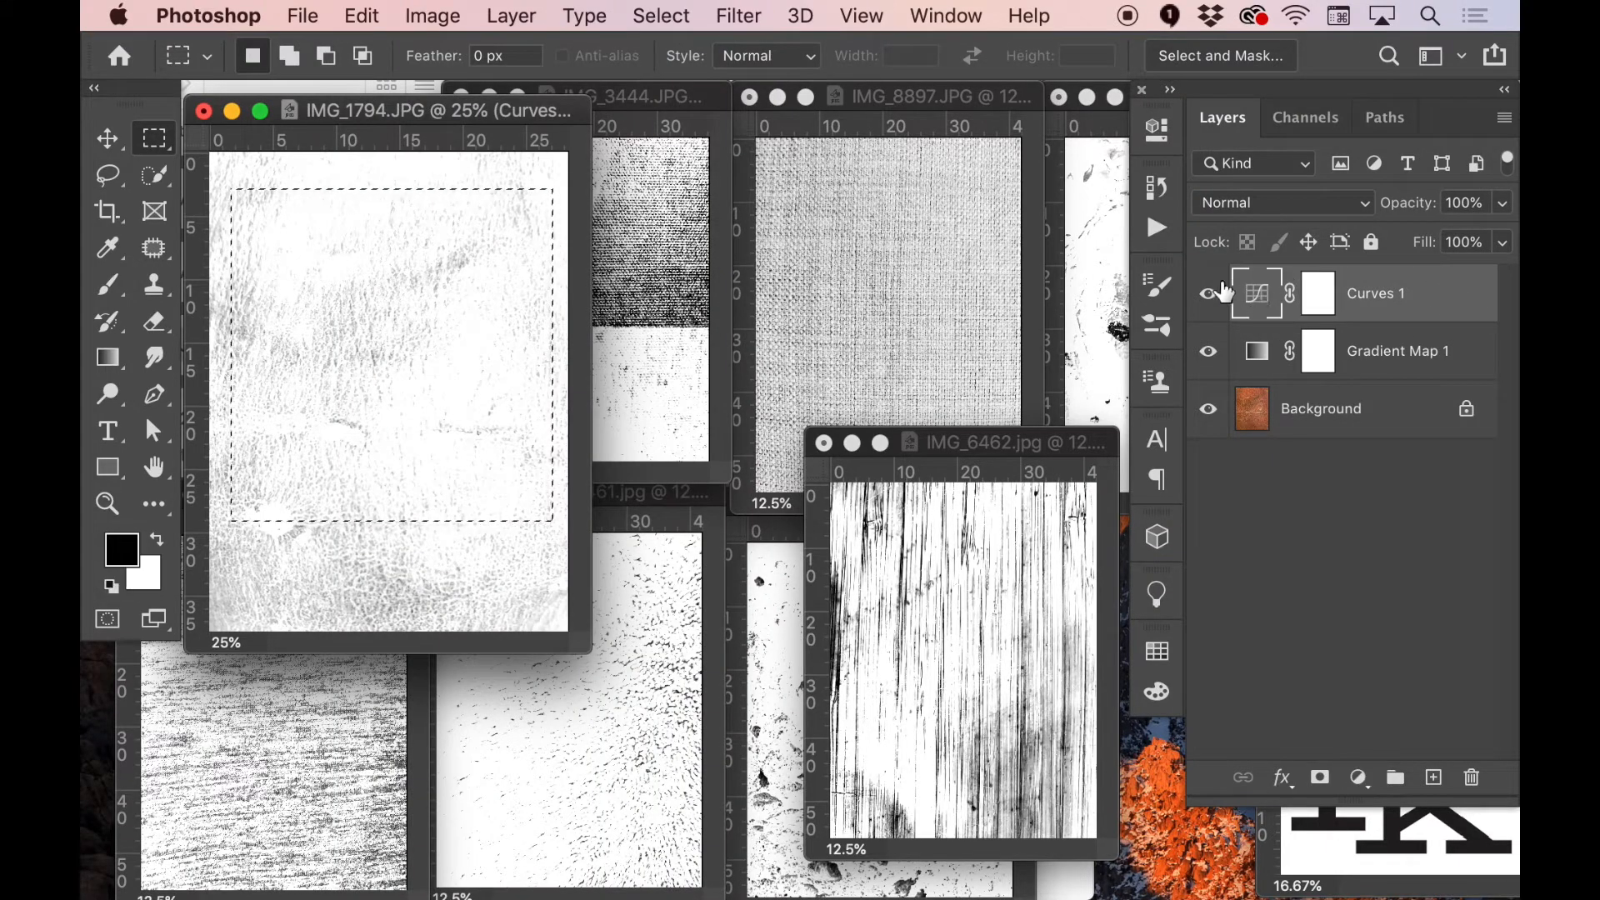
left_click(361, 14)
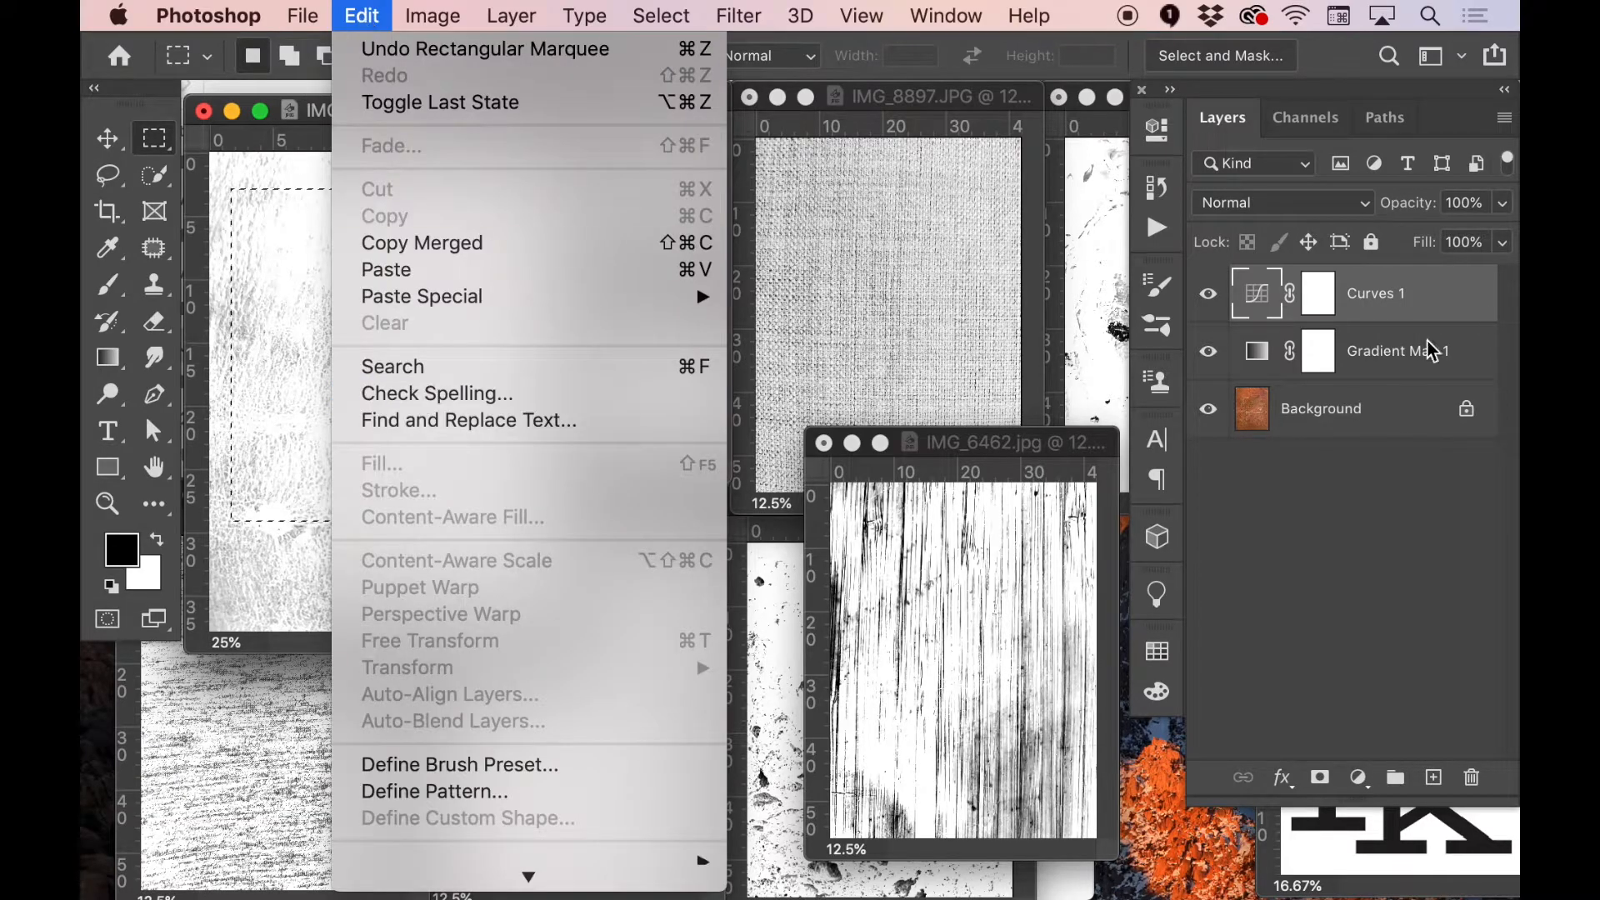
left_click(1306, 557)
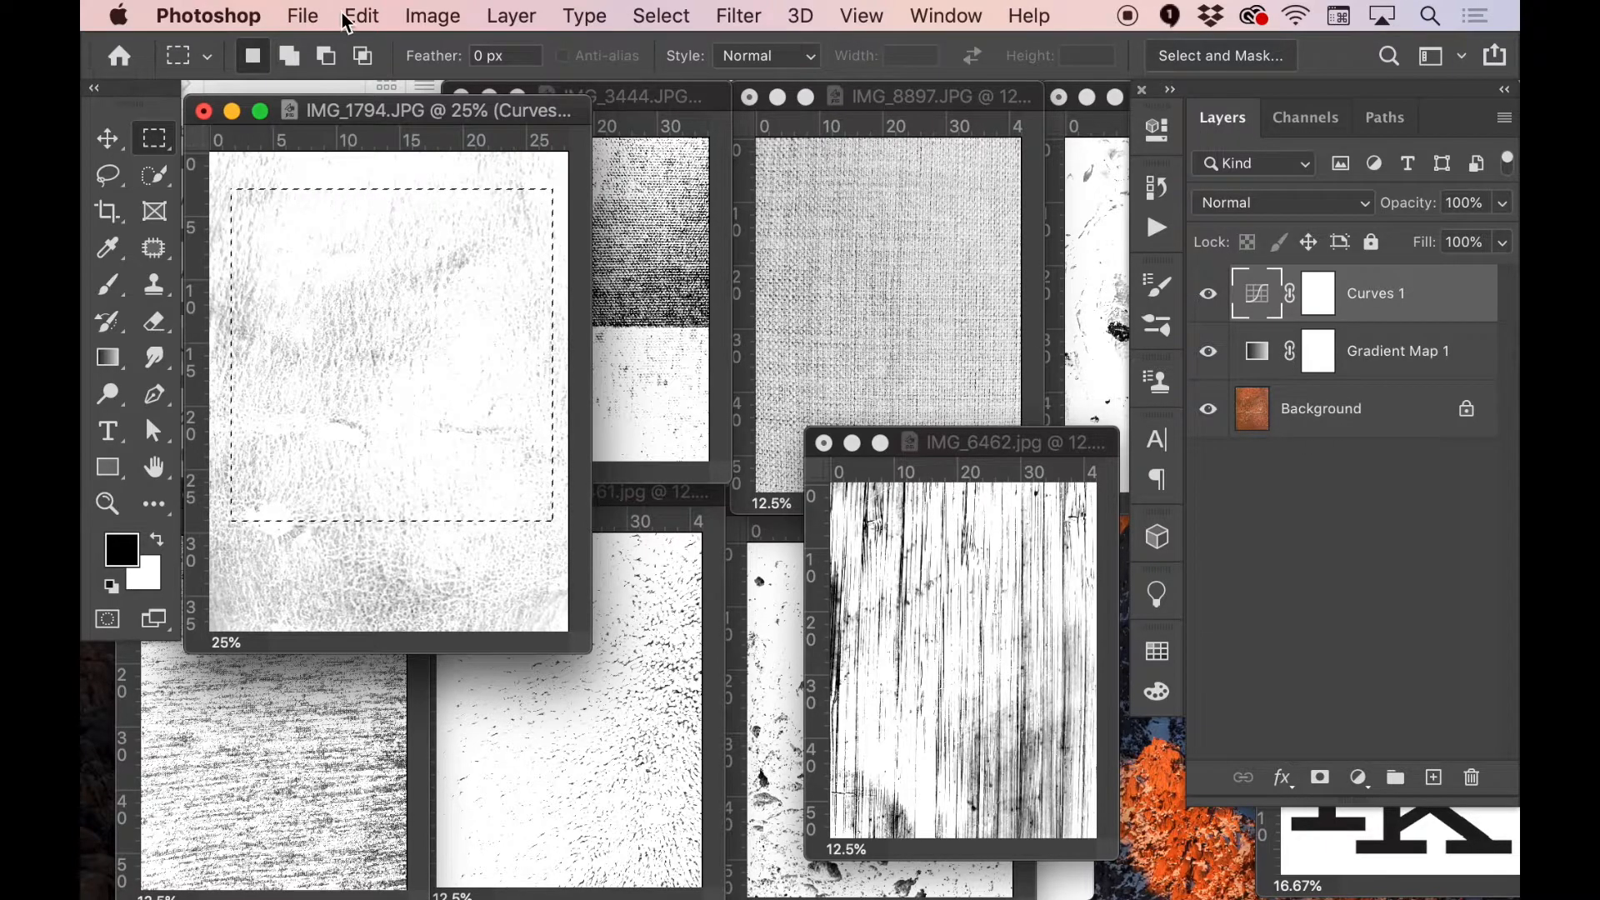
left_click(368, 18)
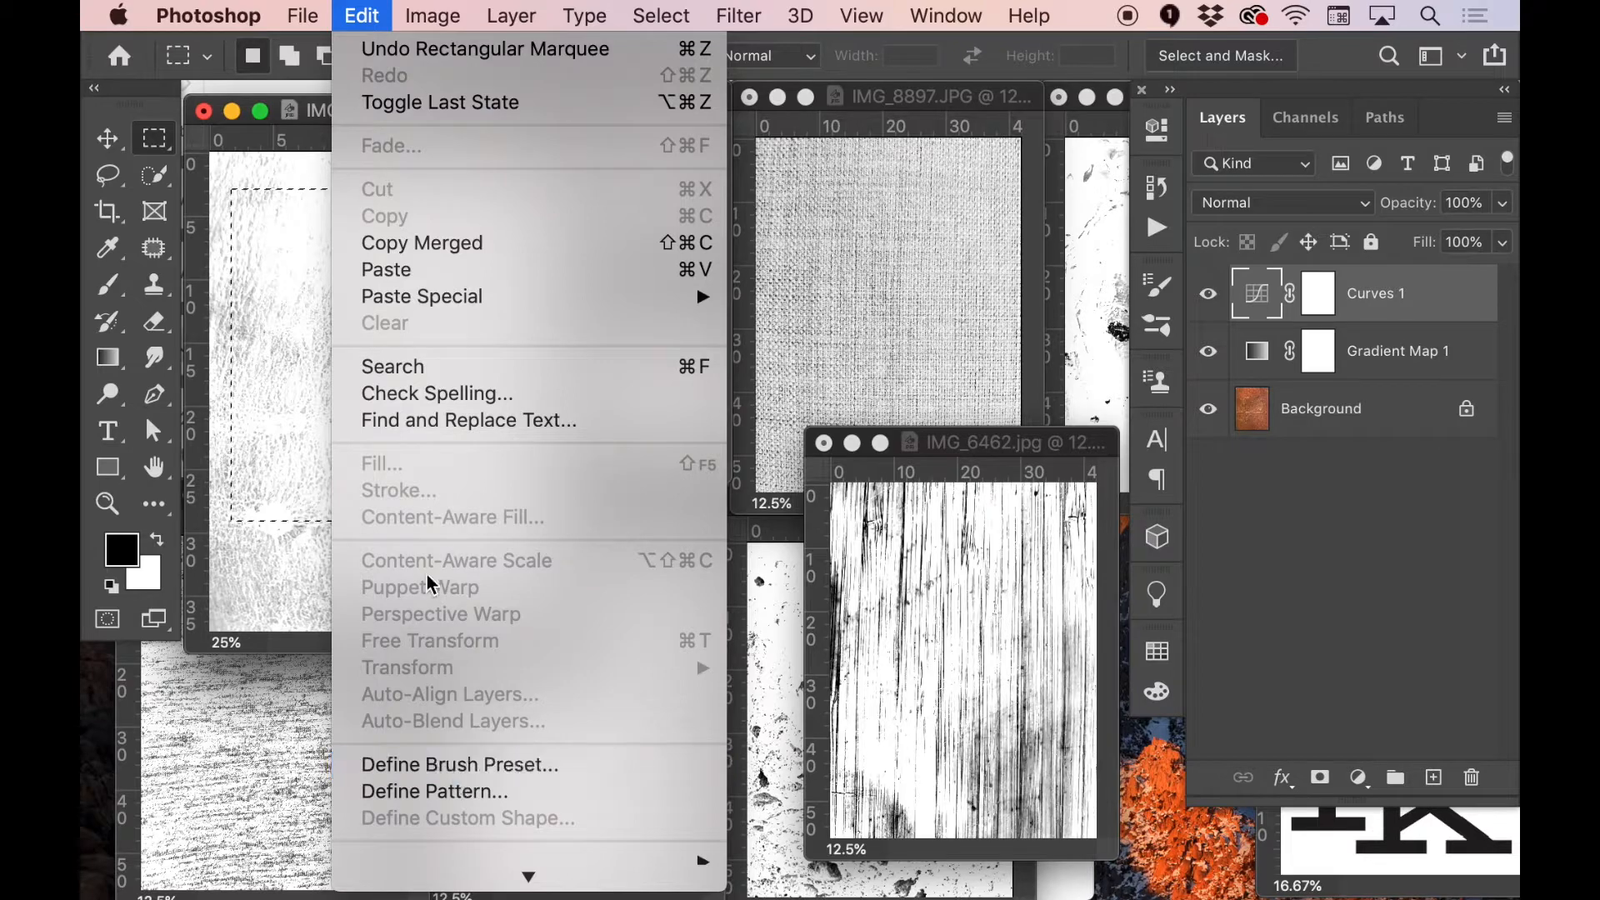
left_click(1315, 296)
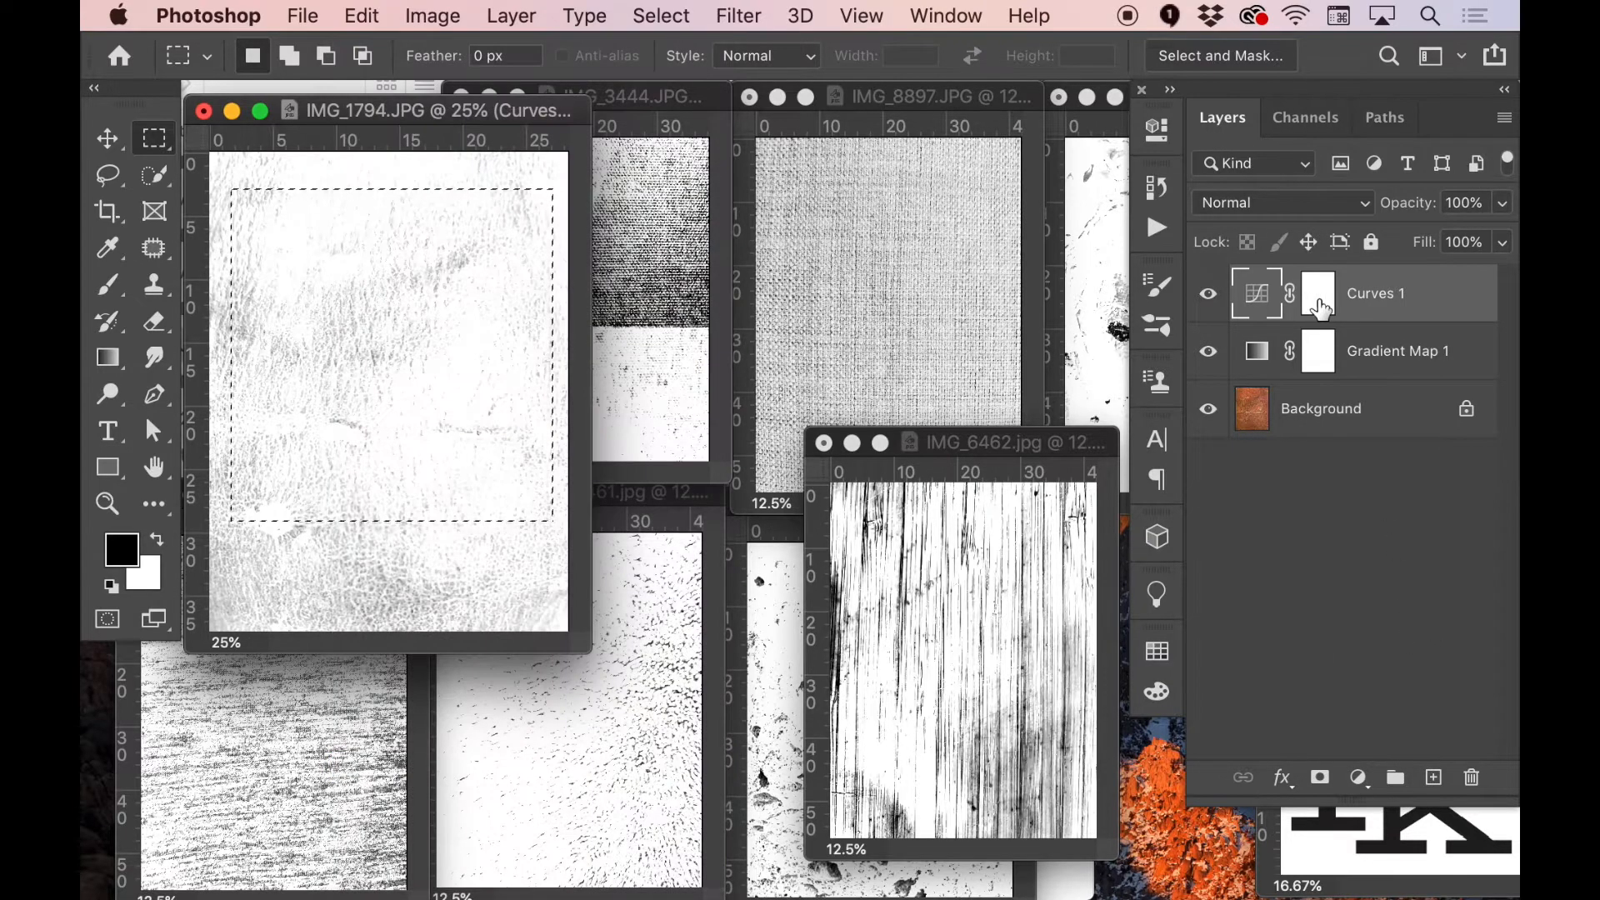
key("x")
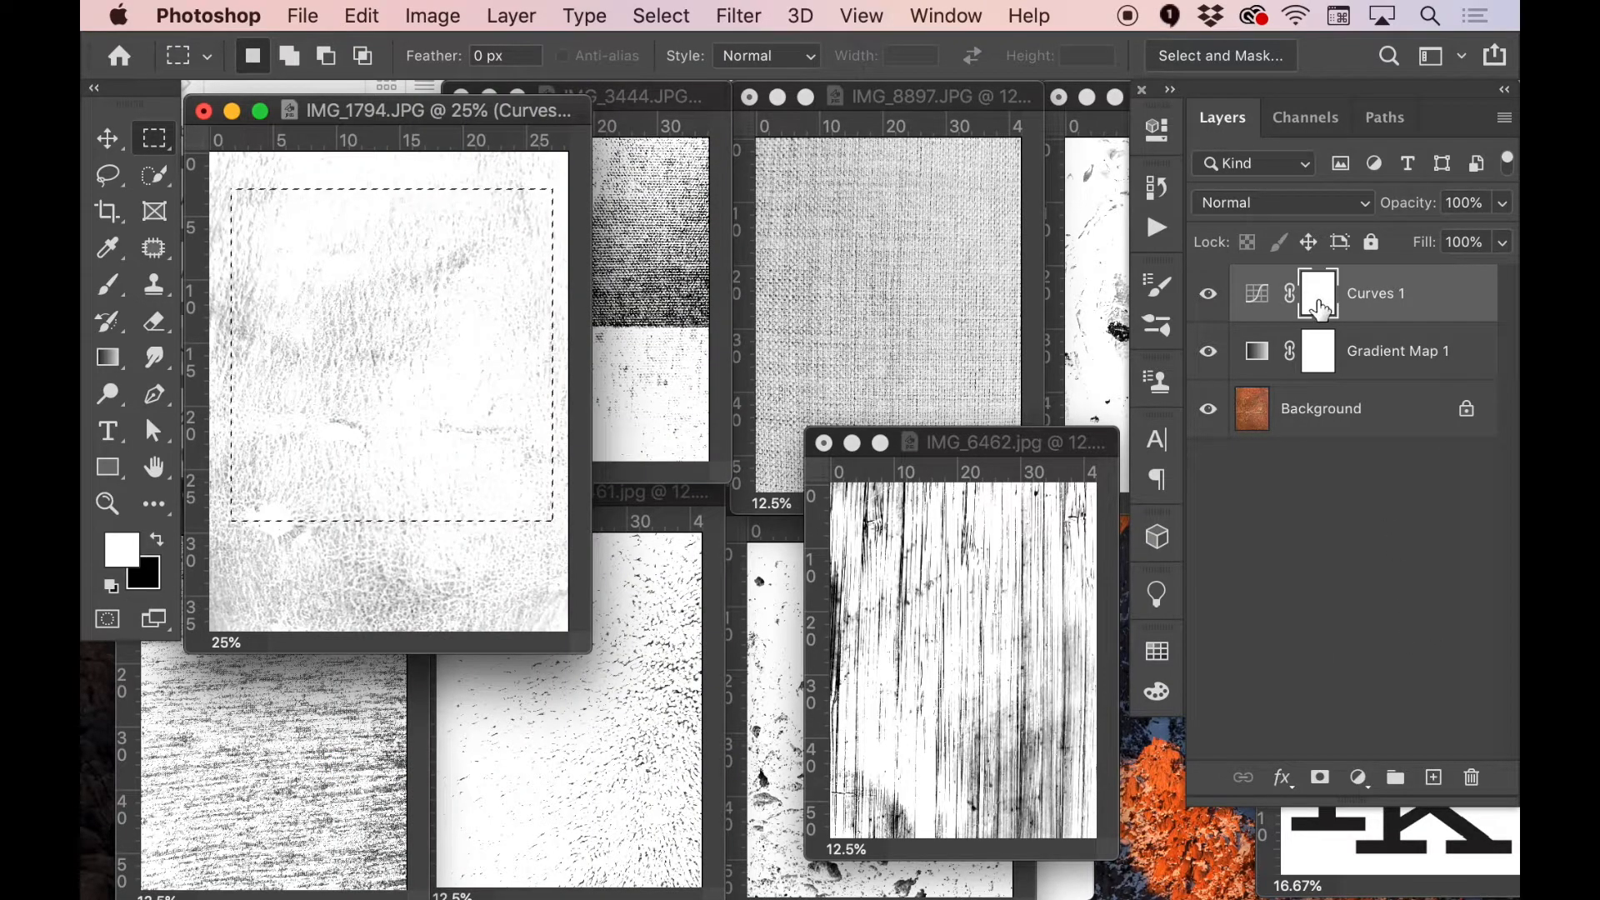
left_click(355, 19)
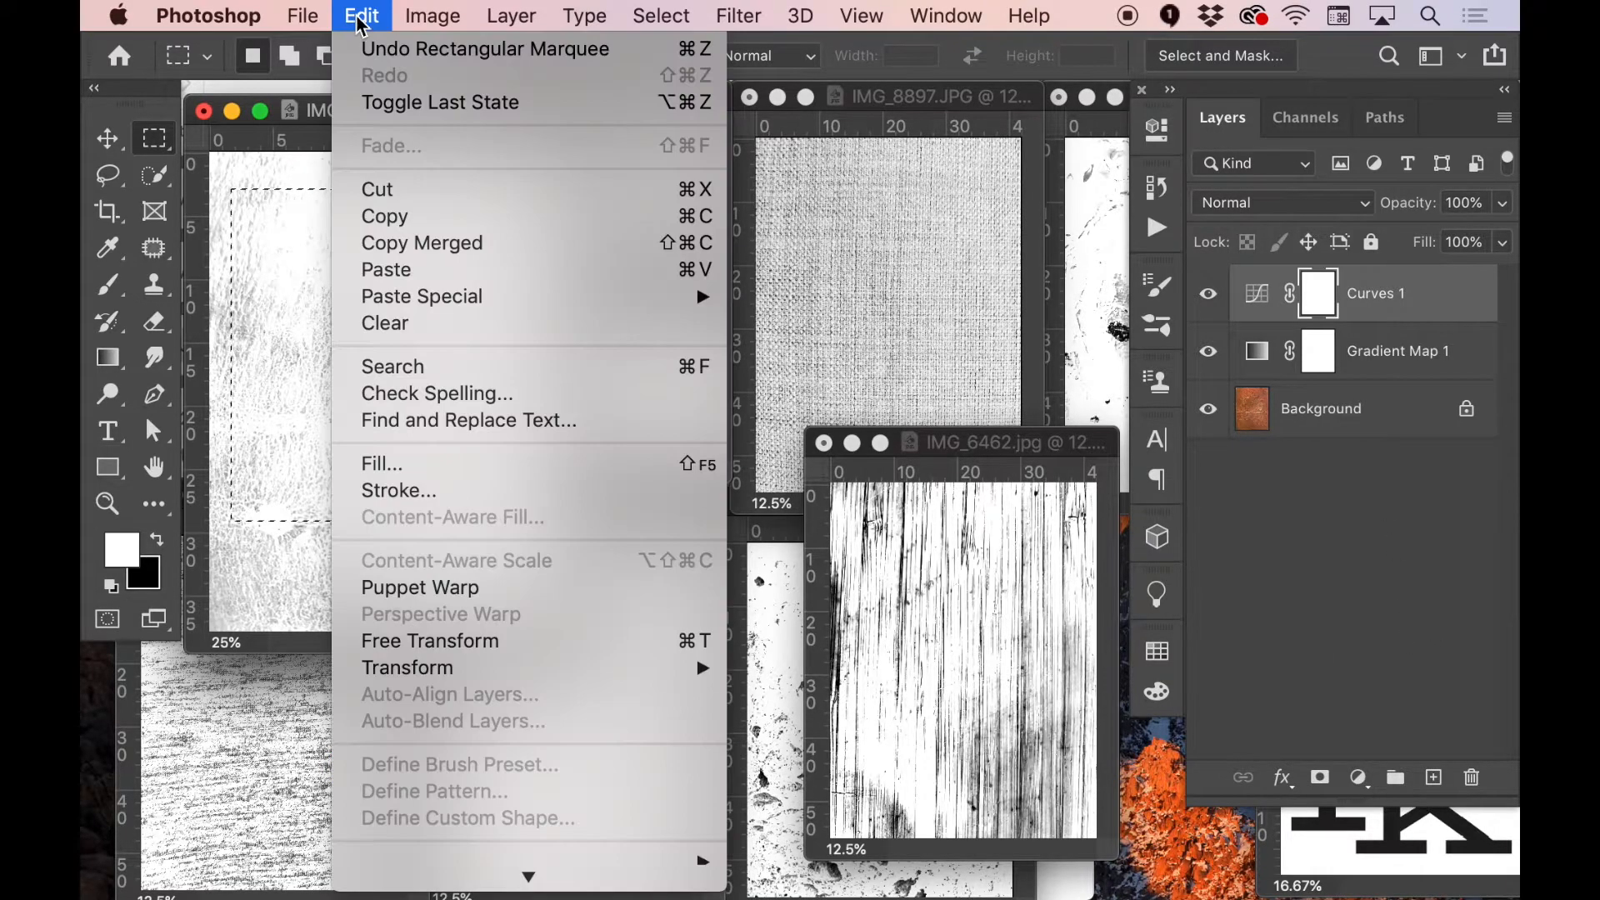
left_click(1421, 599)
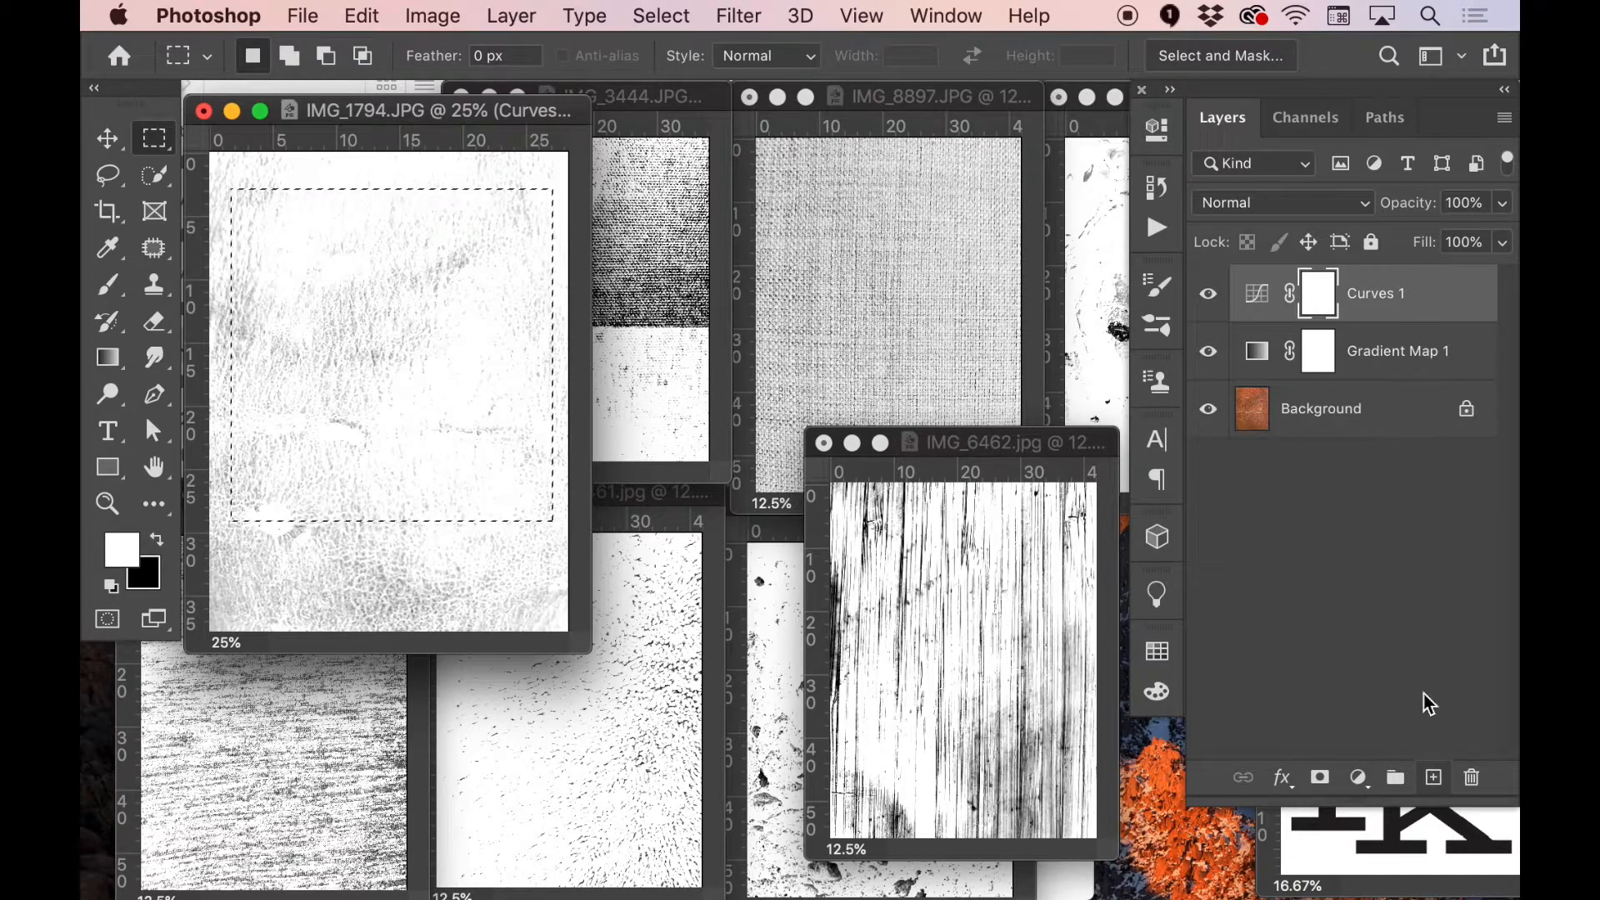
- Define a brush preset from the selected leather area with the Background layer active, keeping the default brush name
left_click(1294, 410)
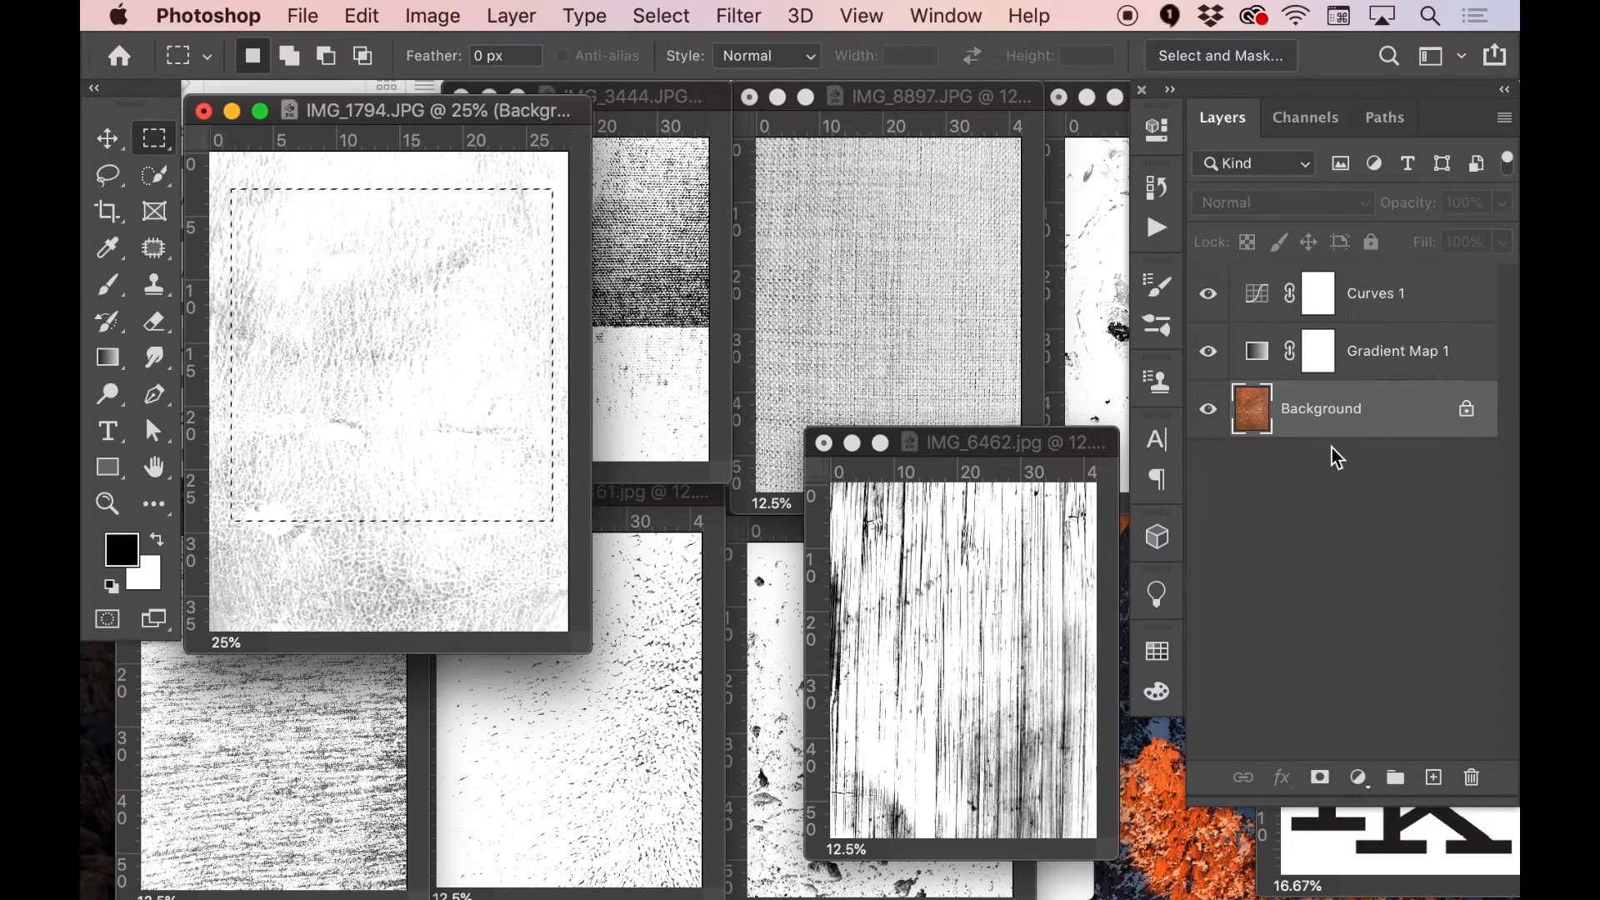
left_click(426, 18)
mouse_move(362, 19)
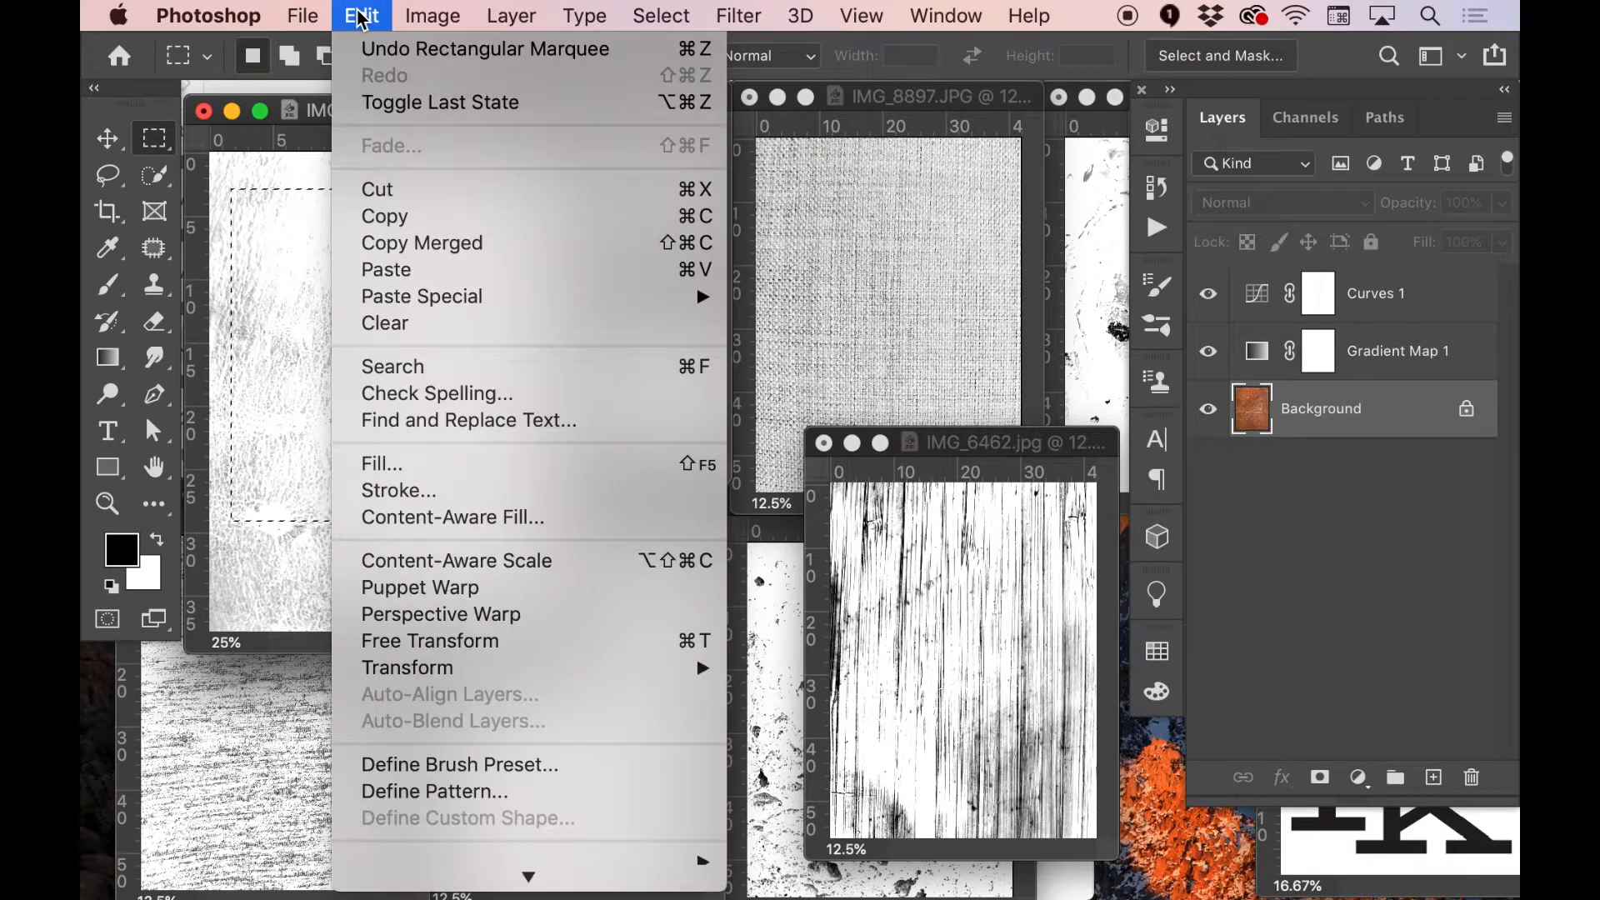
left_click(484, 771)
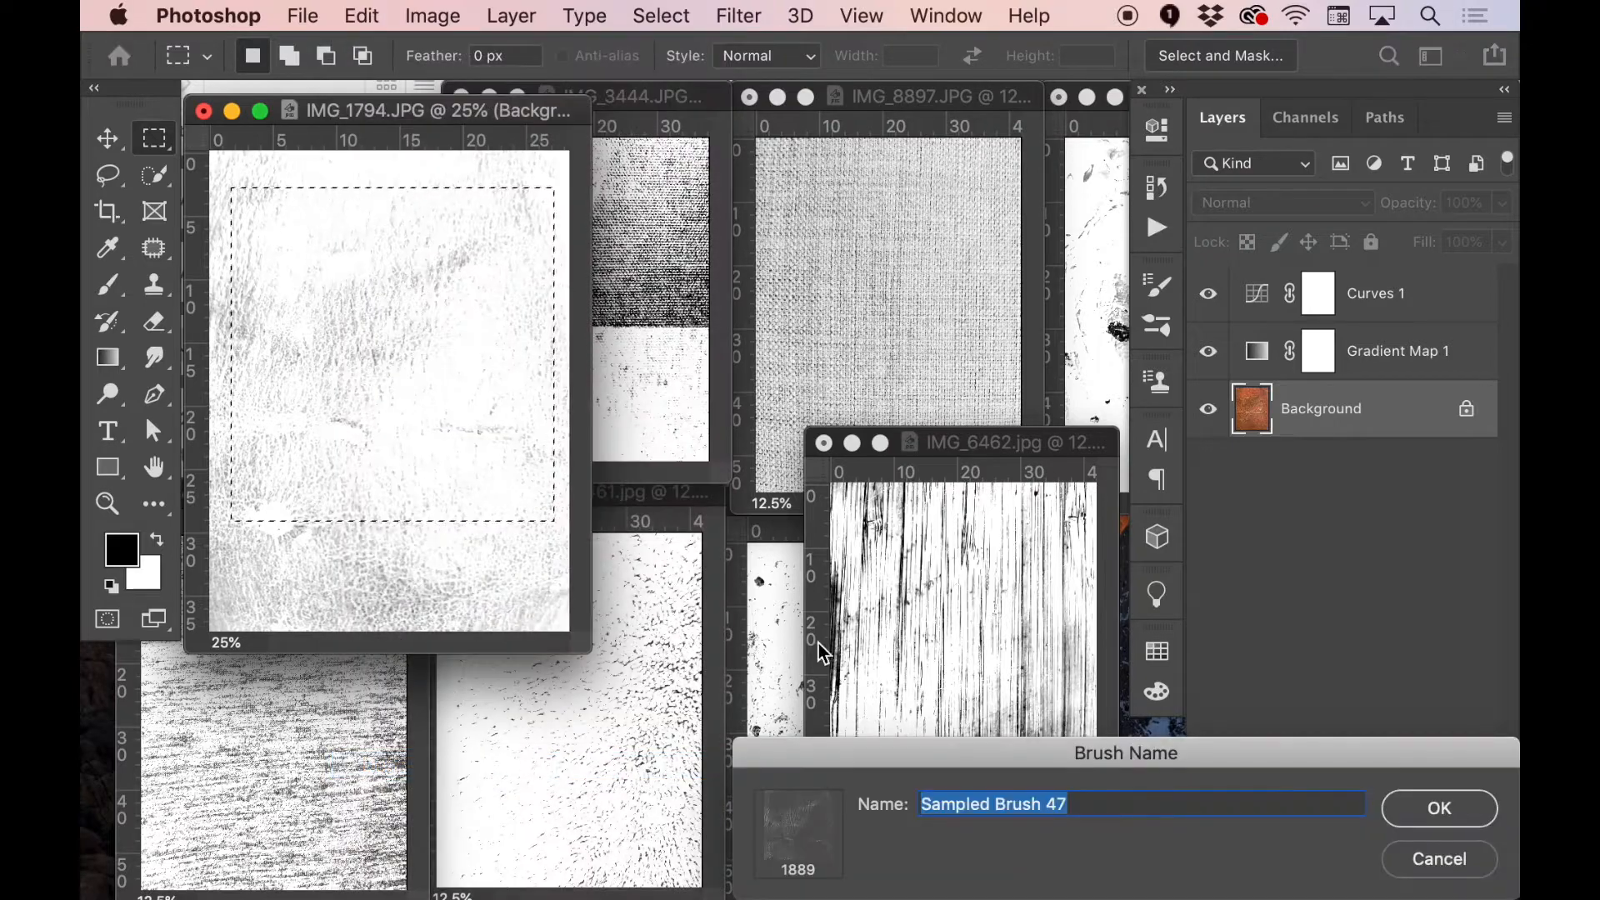
mouse_move(888, 758)
left_mouse_down()
mouse_move(486, 300)
mouse_move(492, 422)
left_mouse_up()
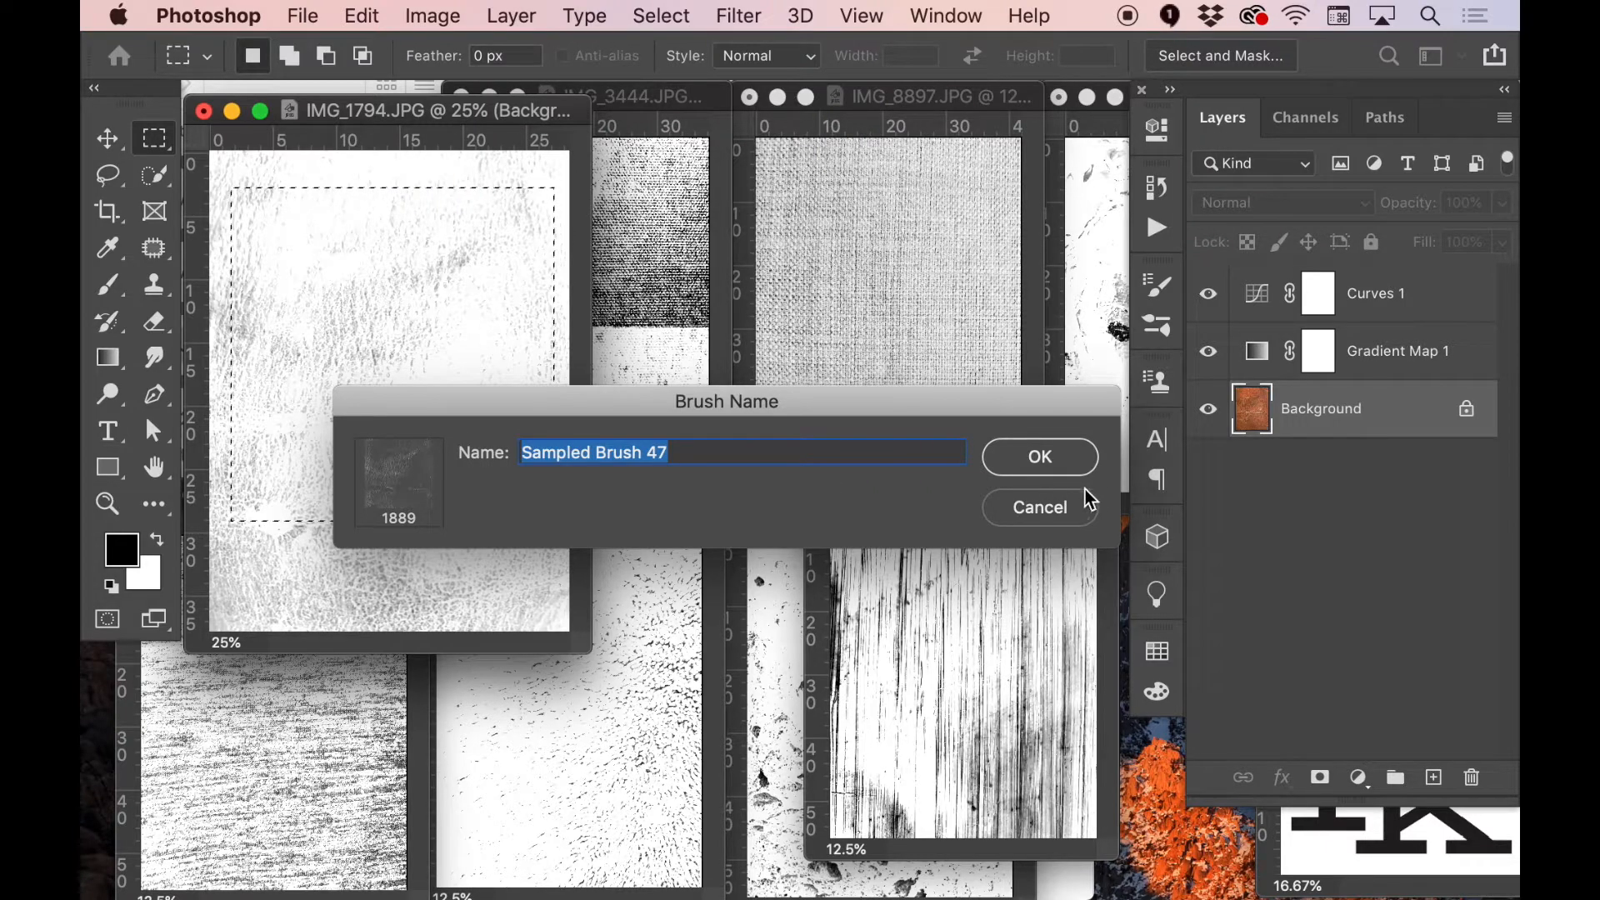
left_click(1065, 464)
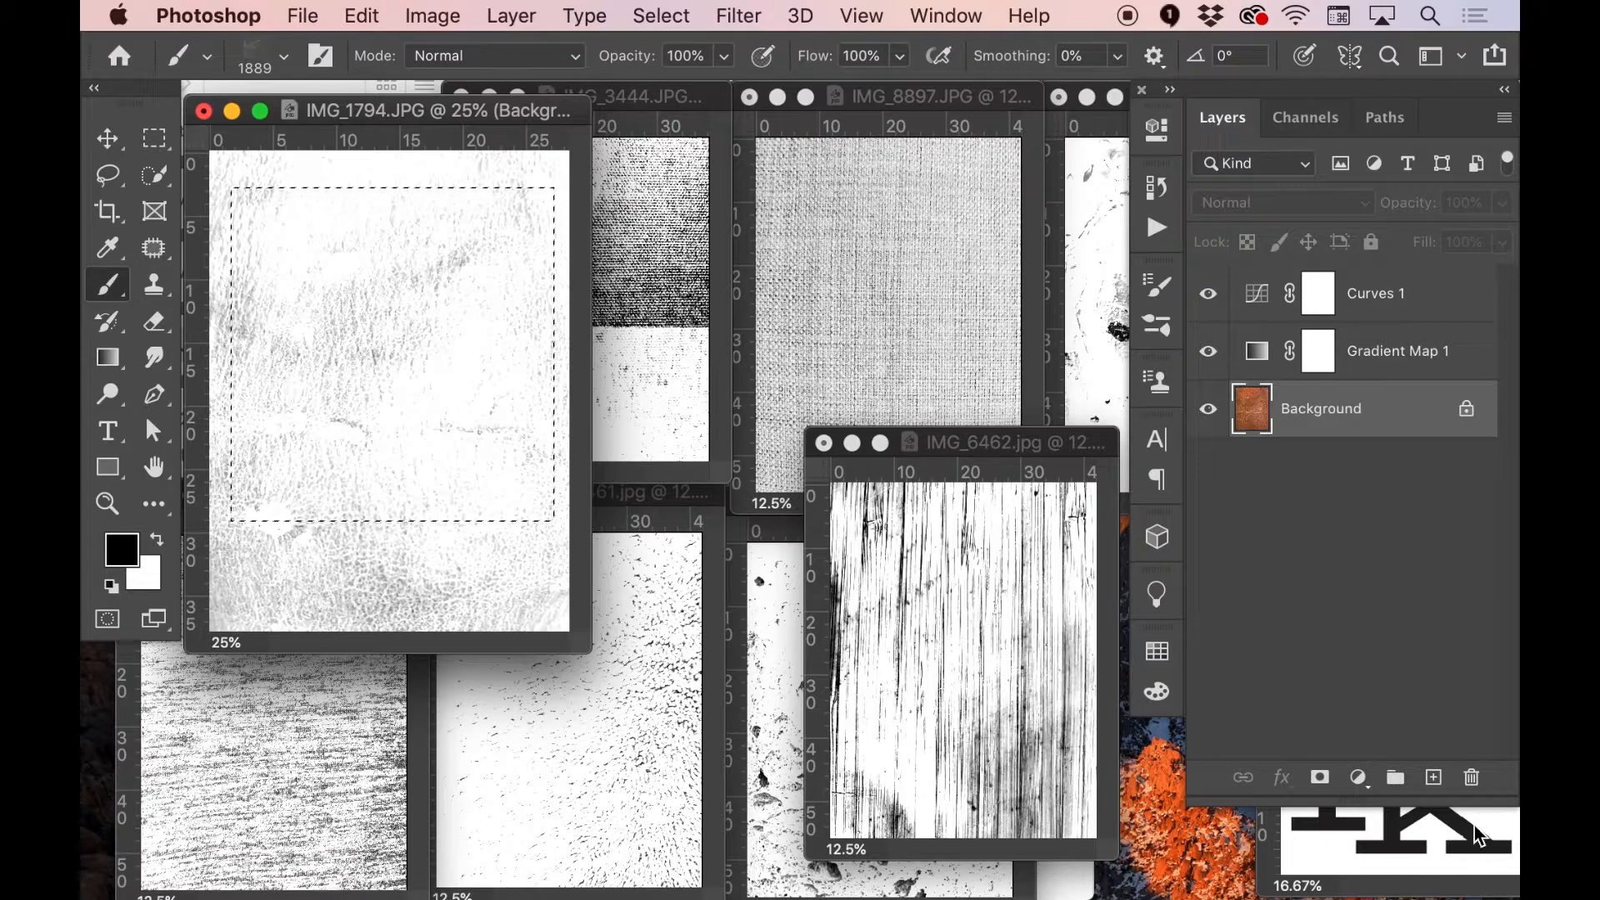
- Bring the Layer Visibility document with the PK logo to the front and show it at 50%
left_click(1310, 875)
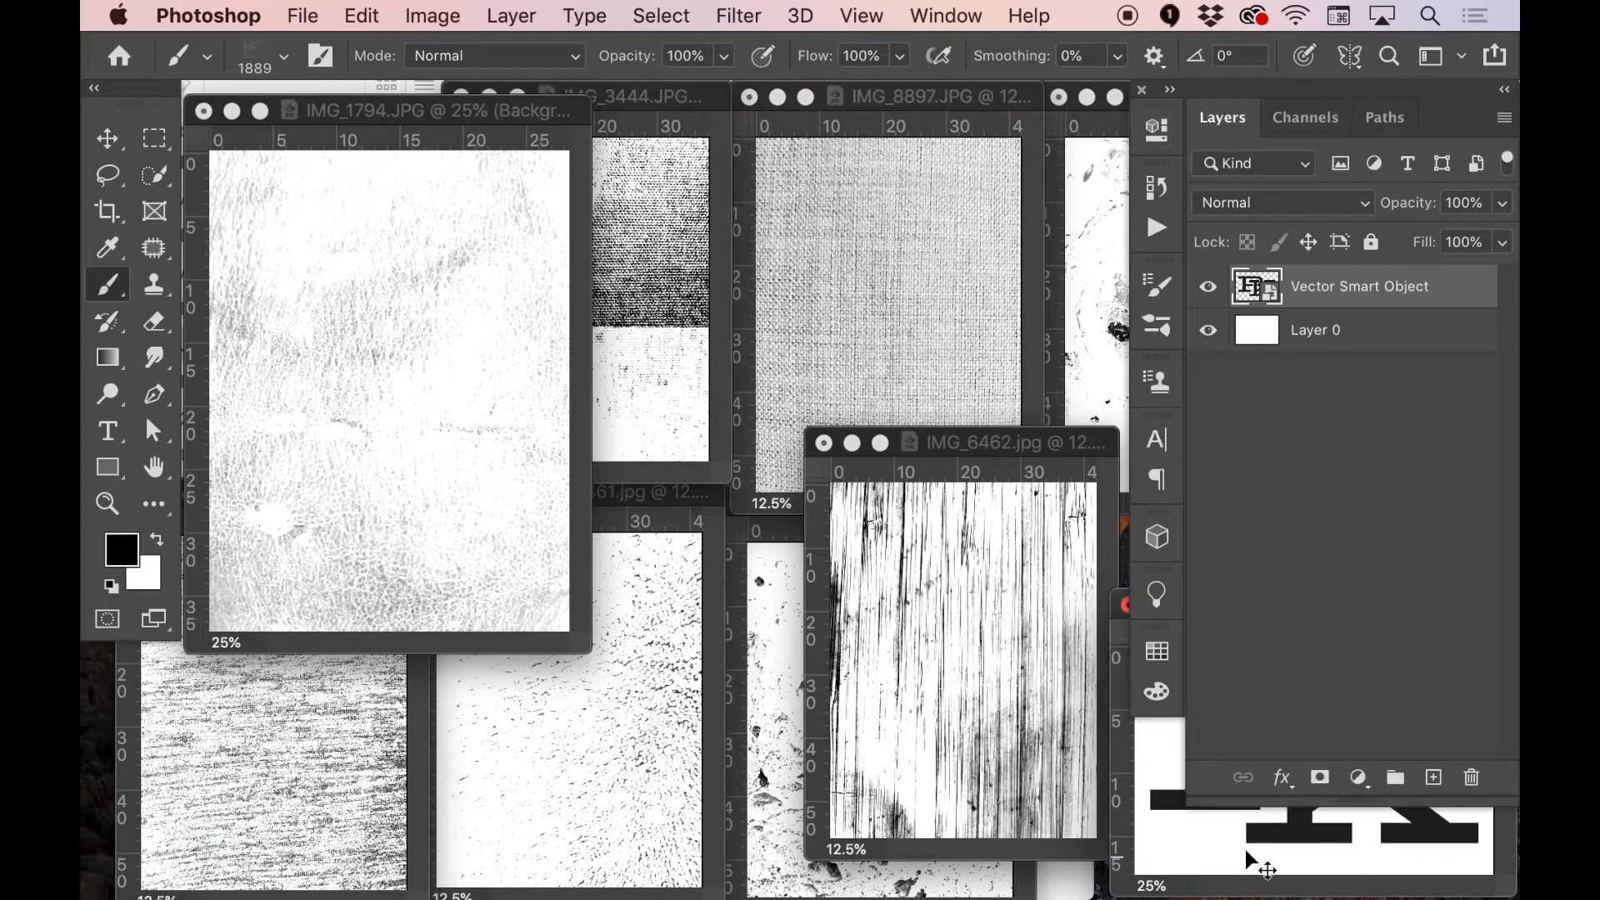
key("super+equal")
key("super+equal")
left_click_drag(1000, 376, 456, 227)
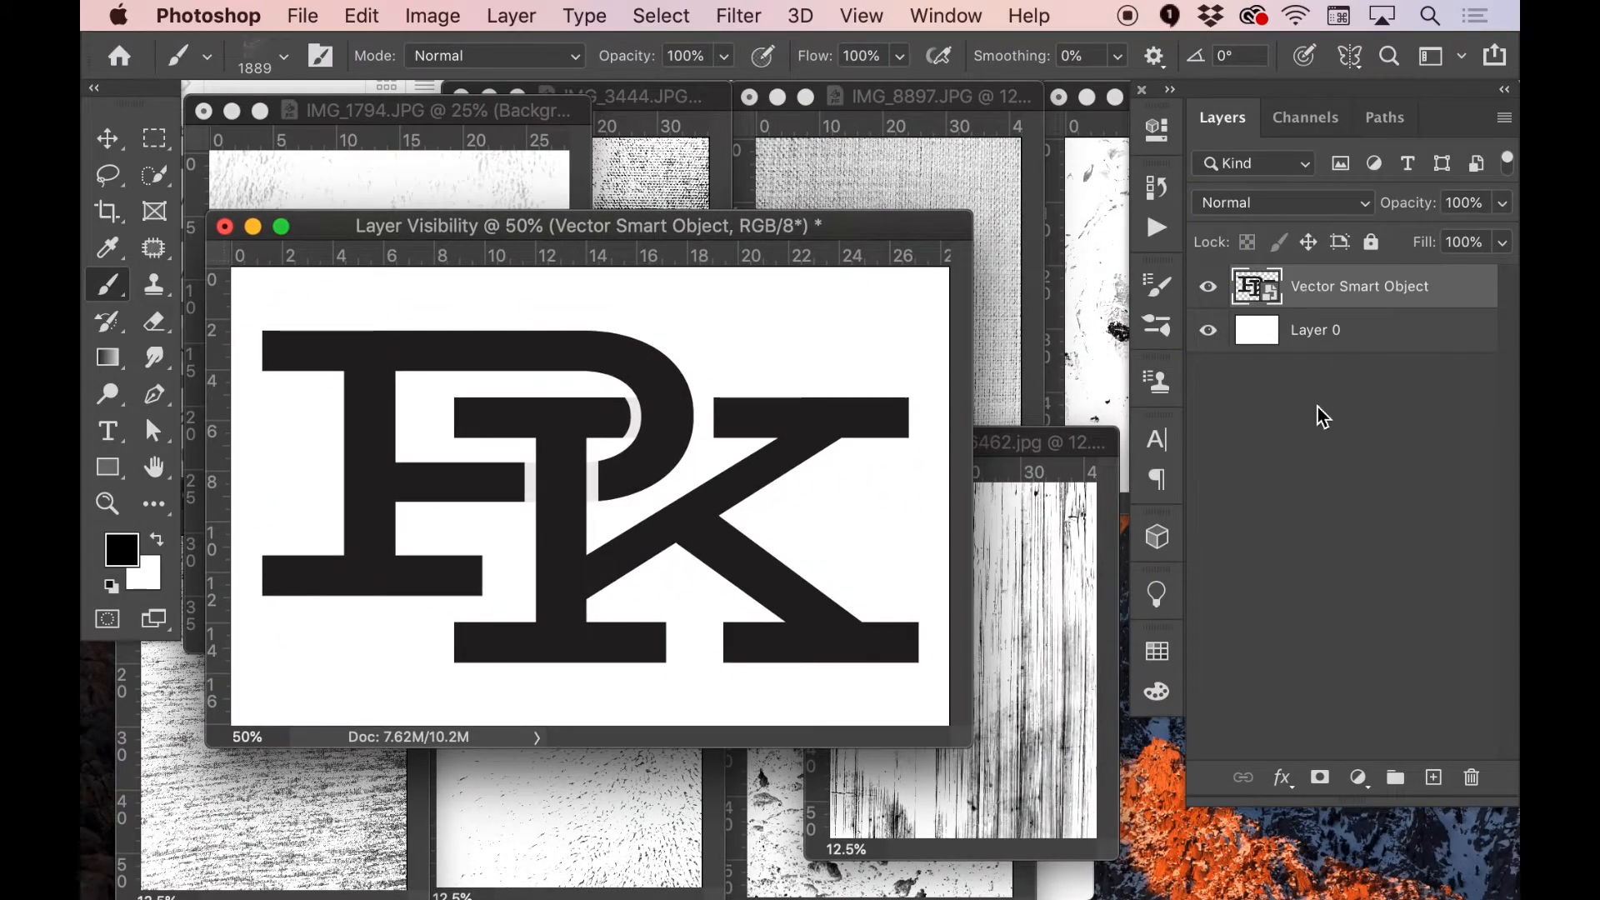
- Add a layer mask to the Vector Smart Object layer and reposition the logo document's window
left_click(1208, 290)
left_click(1208, 290)
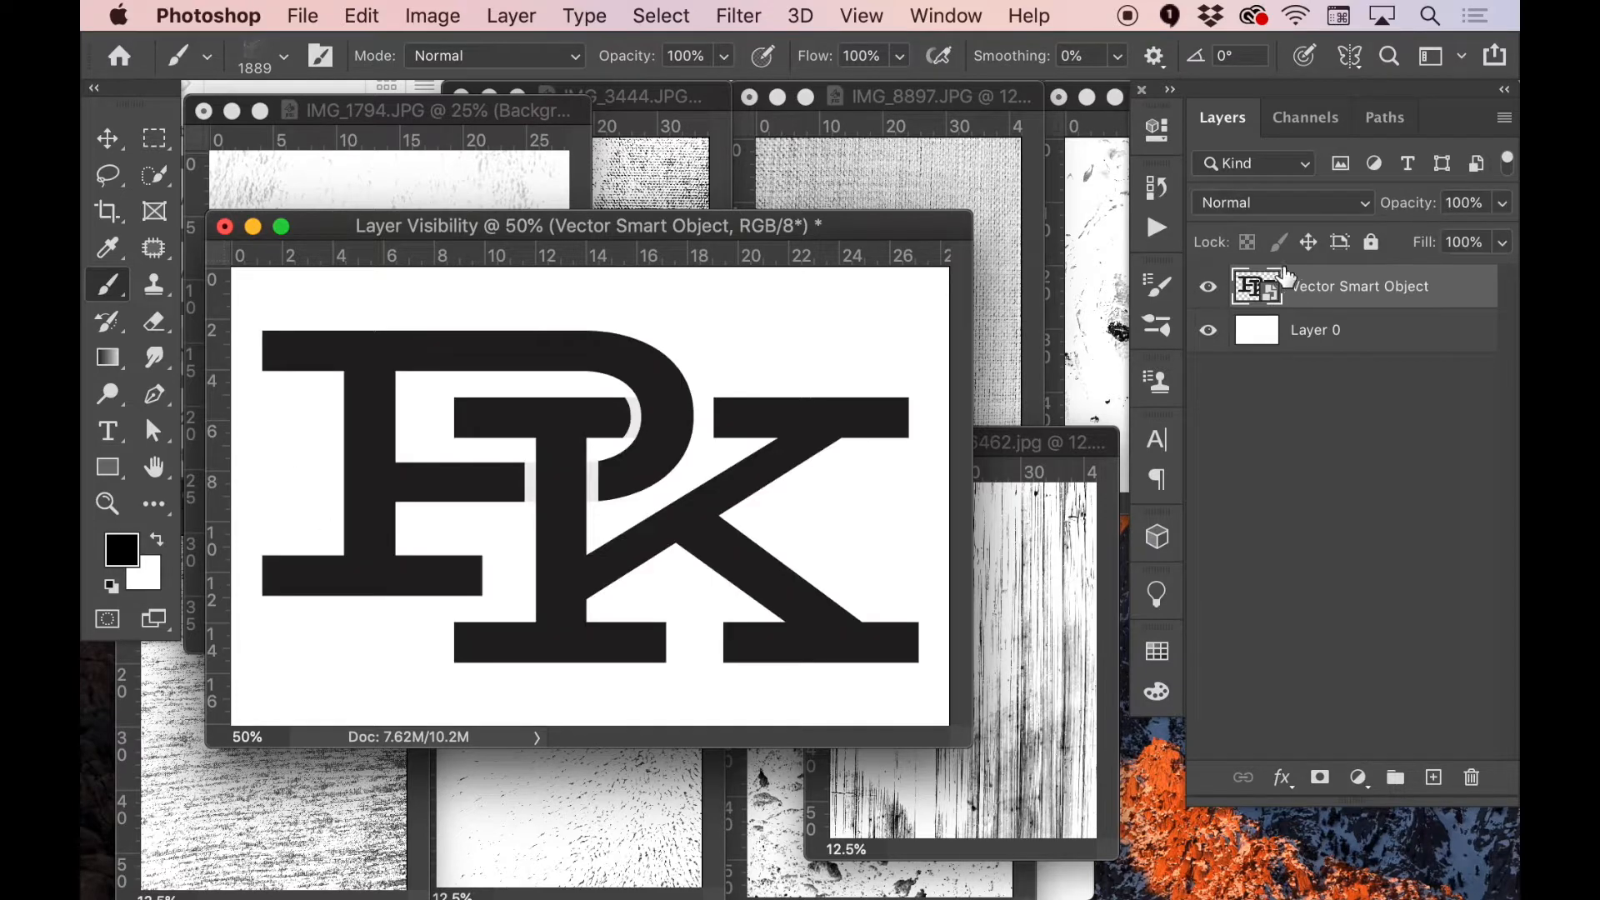
left_click(1319, 778)
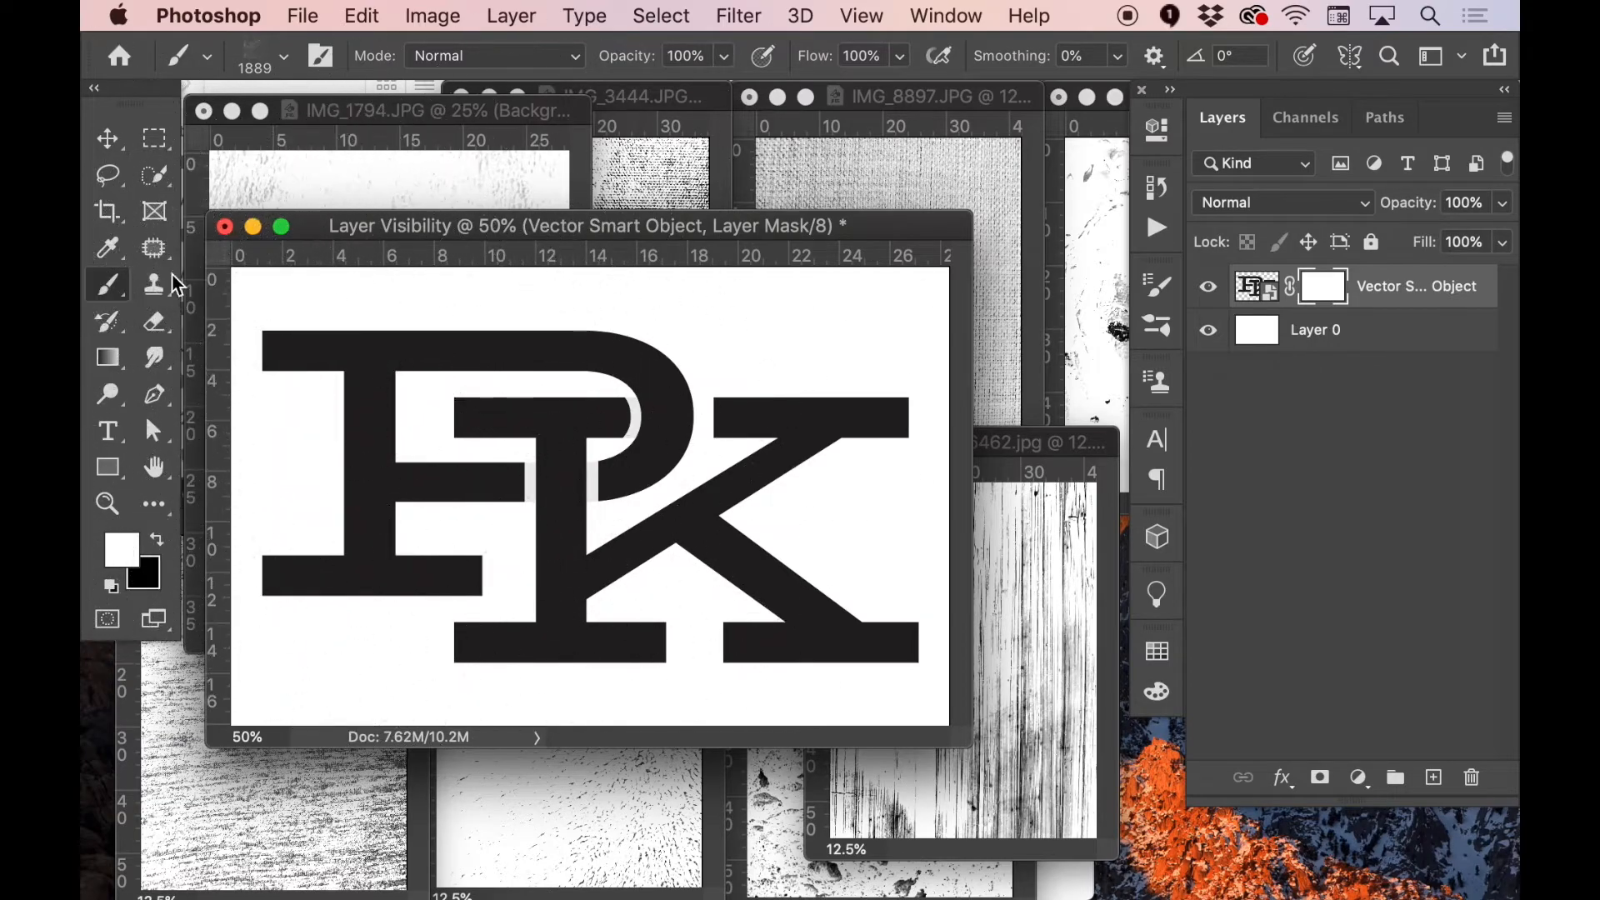
mouse_move(322, 225)
left_mouse_down()
mouse_move(393, 228)
mouse_move(514, 275)
left_mouse_up()
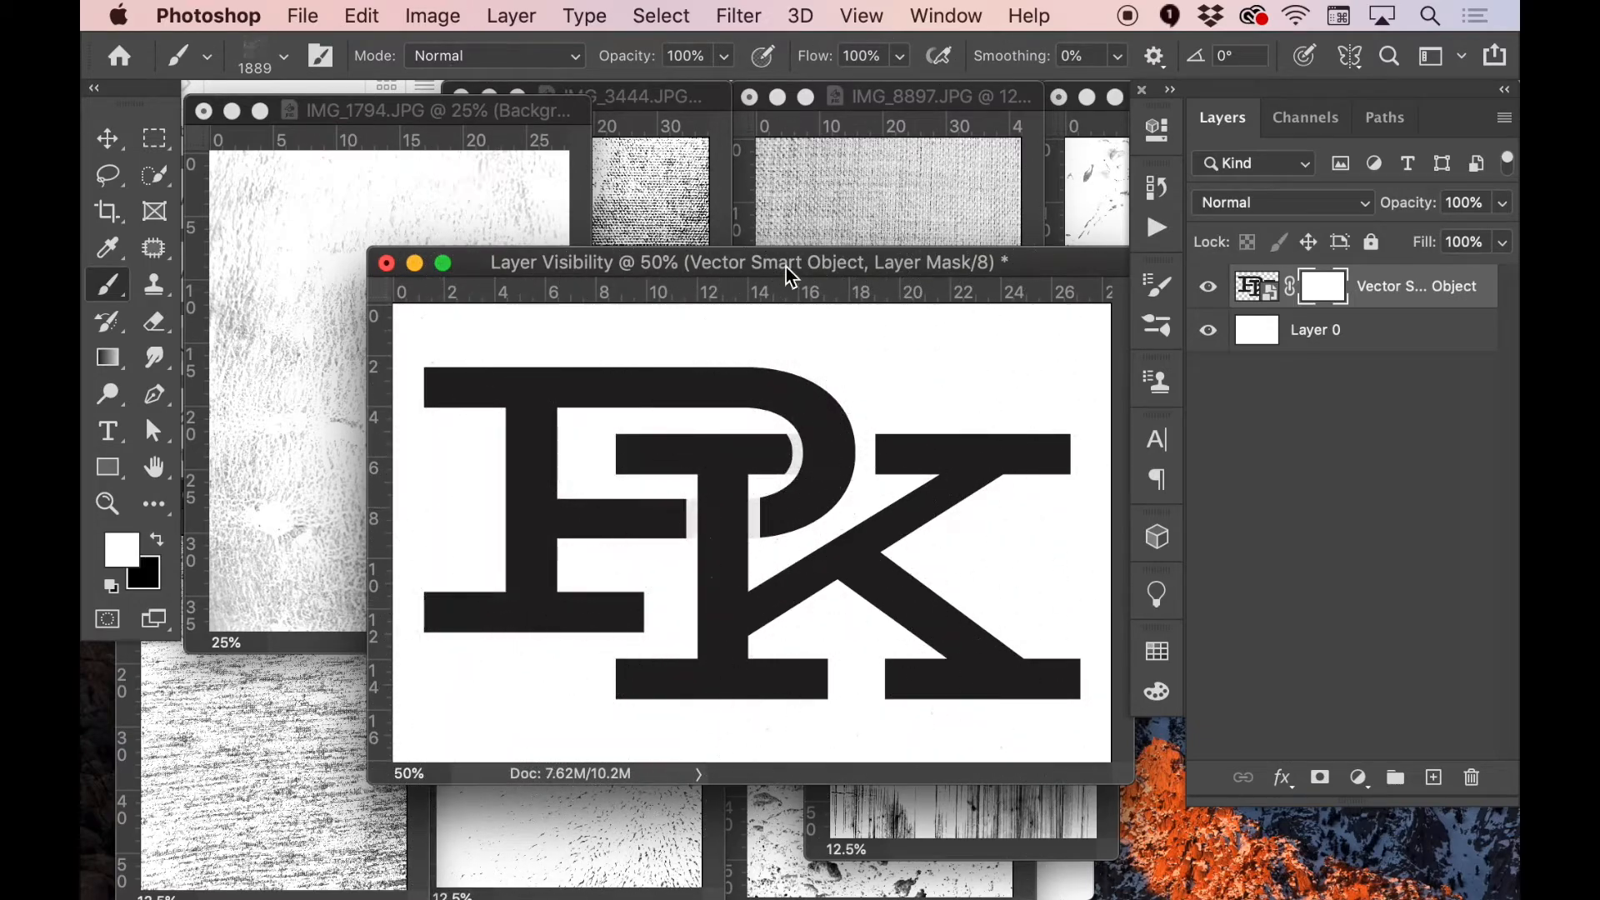
left_click_drag(787, 269, 685, 251)
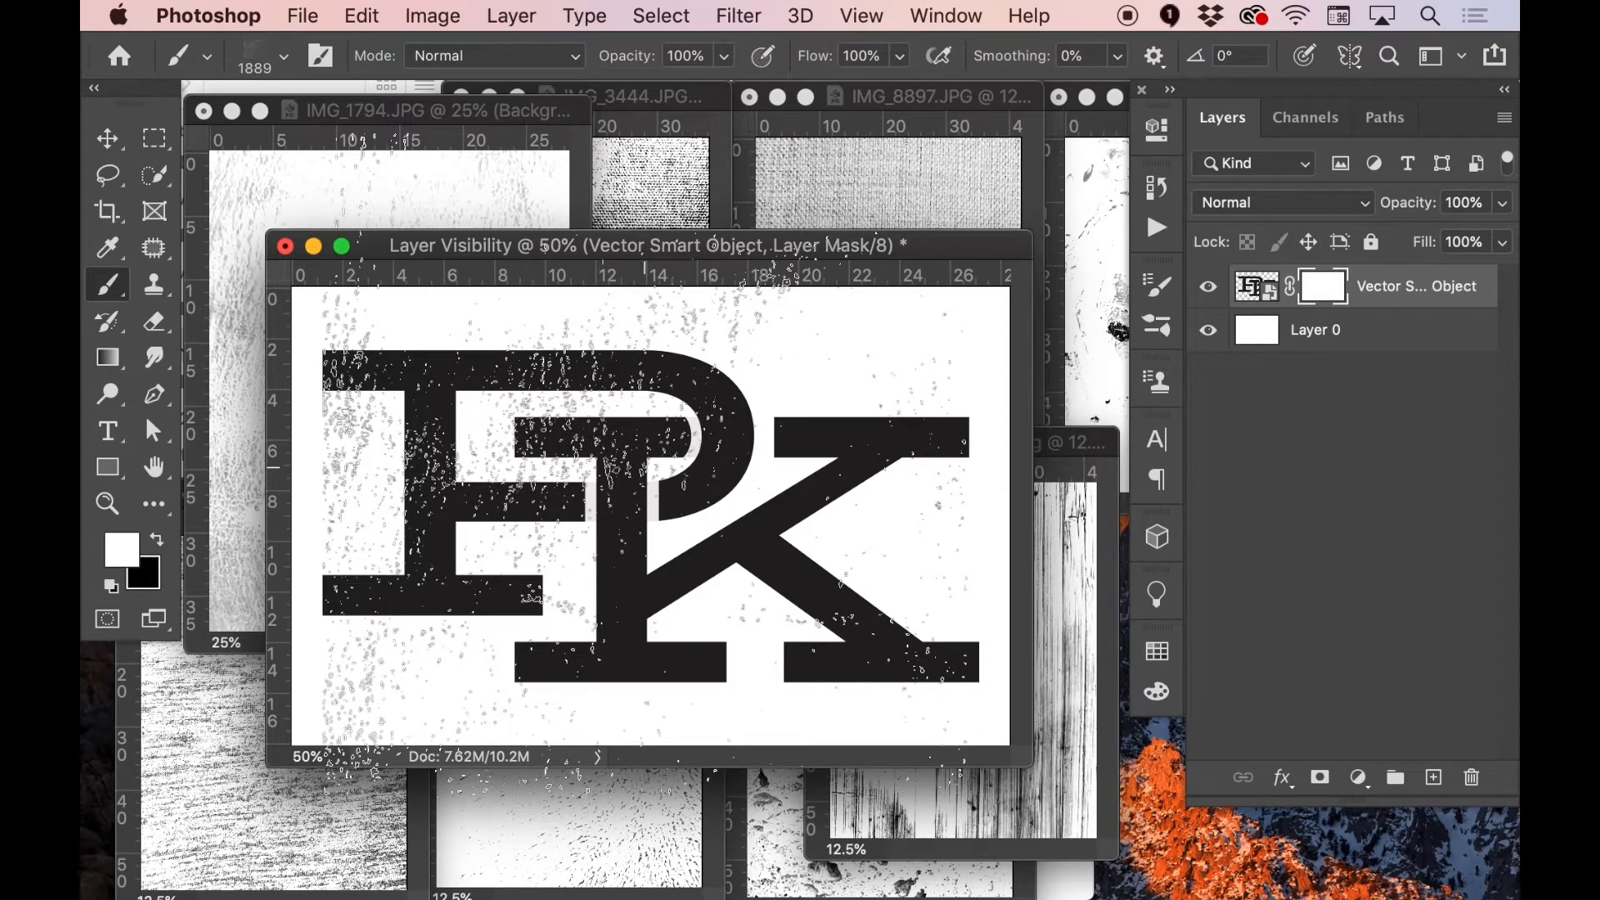
- Stamp the leather texture brush once over the PK logo on its layer mask, using black at size 1600
key("super+d")
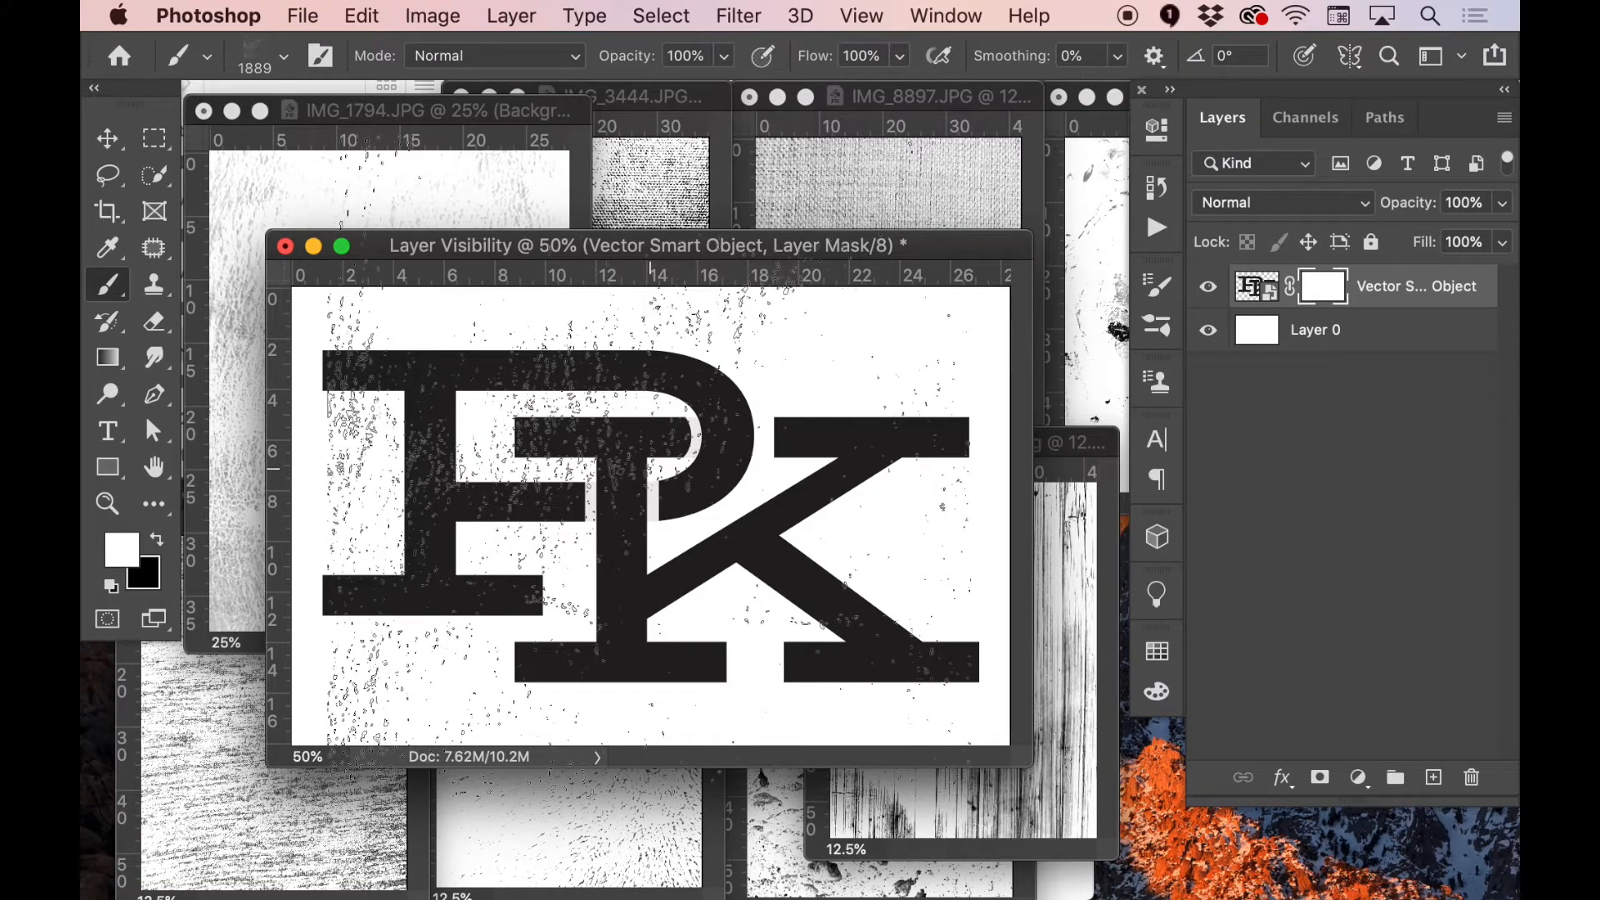
key("x")
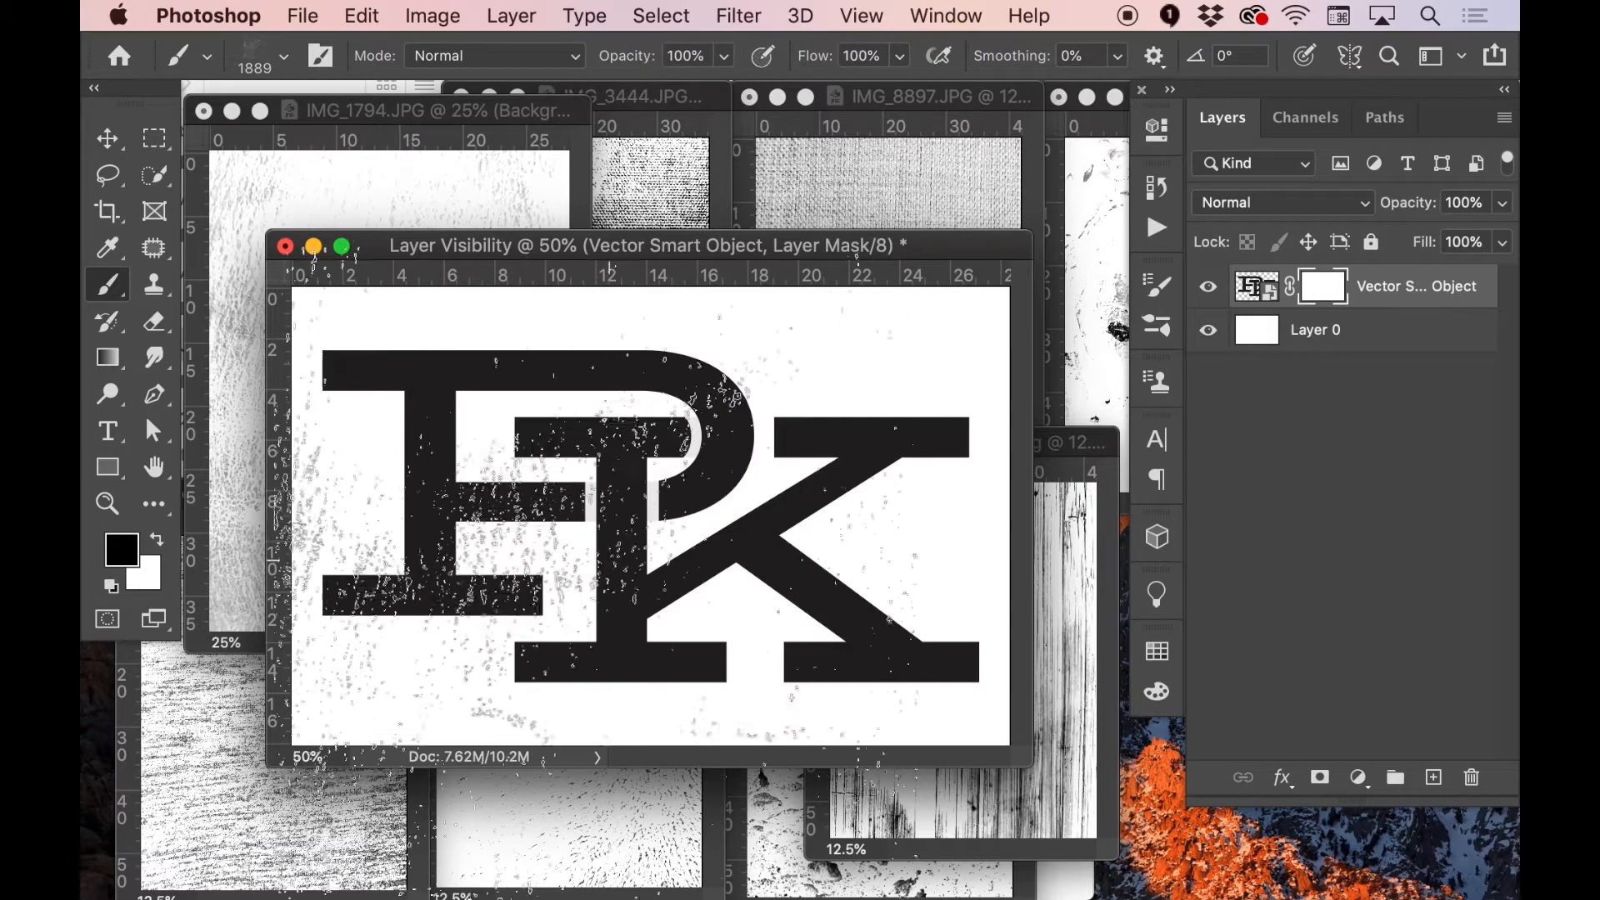
key("bracketleft")
key("bracketleft")
key("bracketleft")
key("bracketleft")
key("bracketleft")
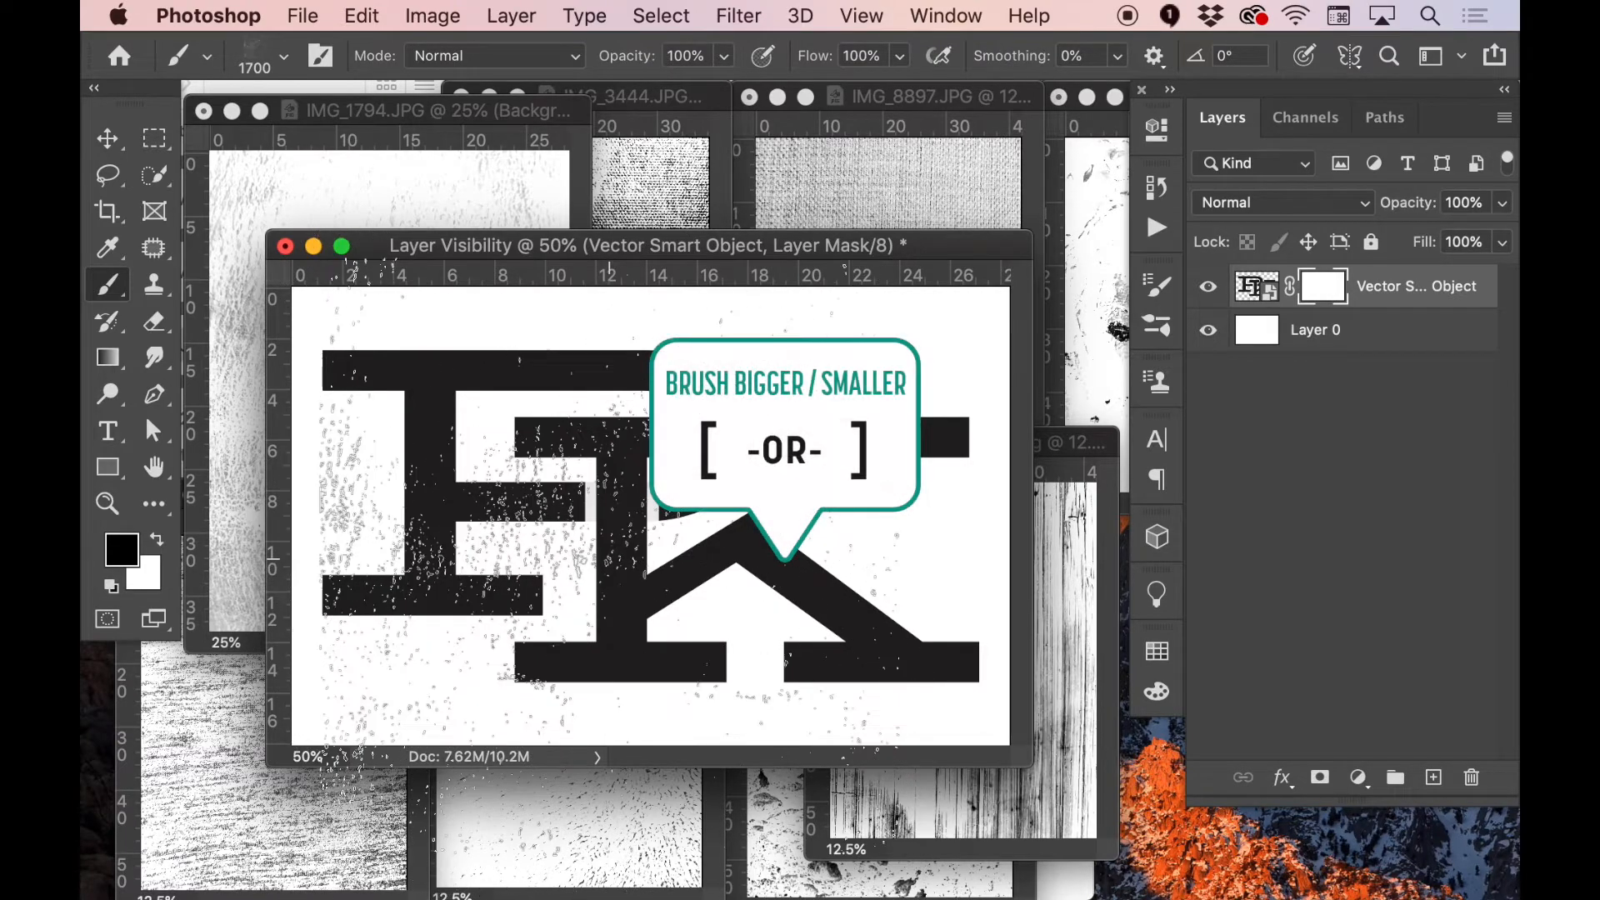
key("bracketright")
key("bracketright")
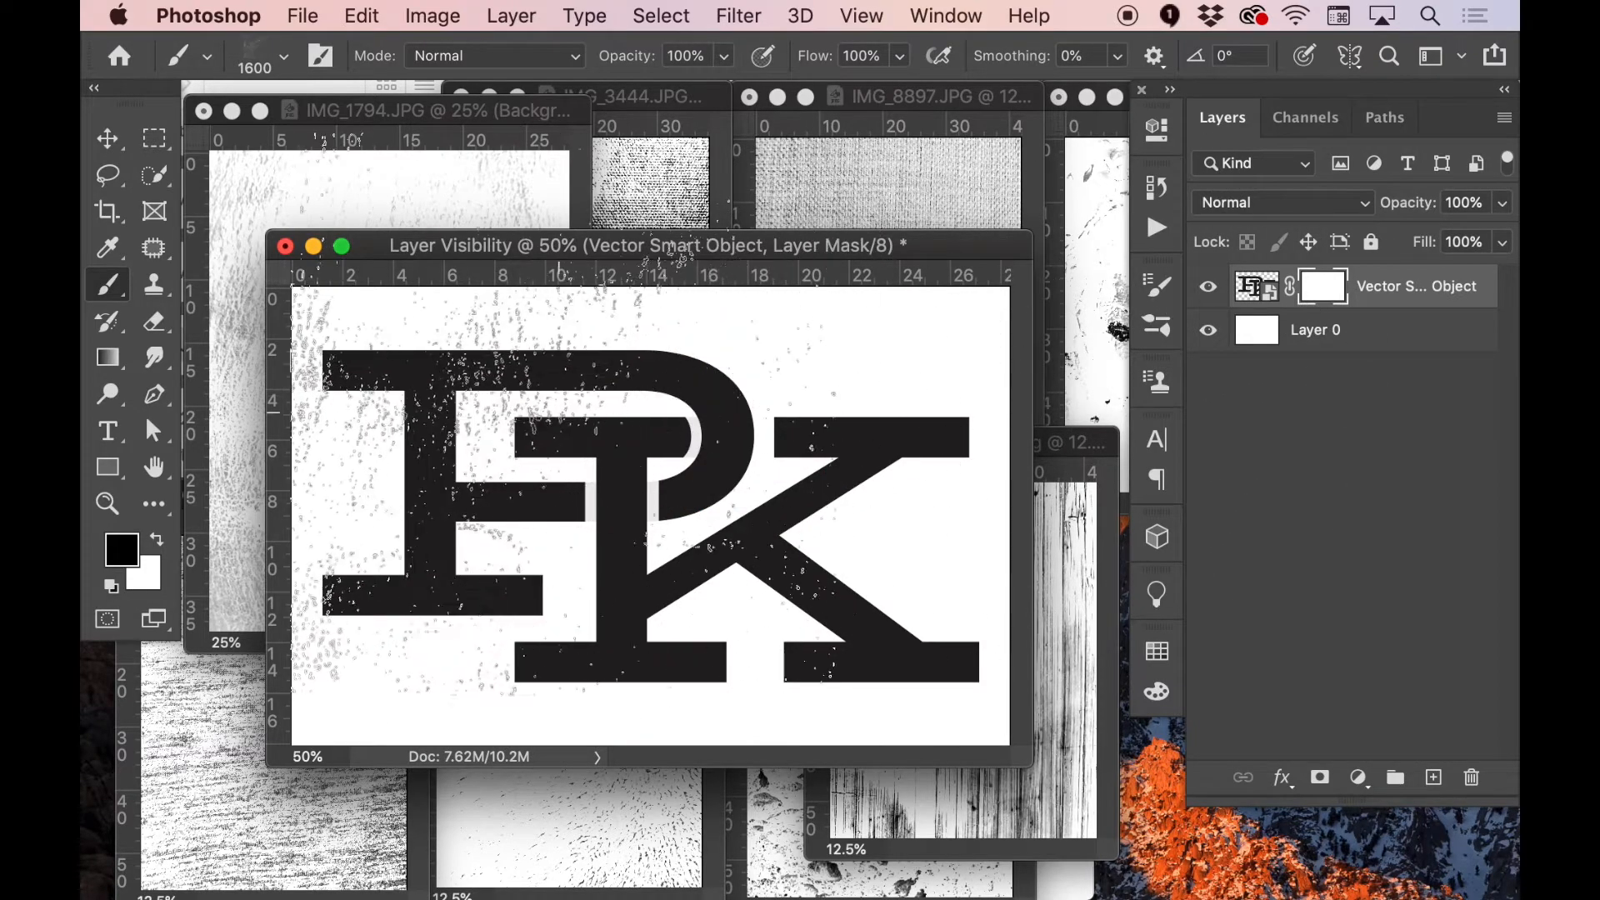
left_click(525, 492)
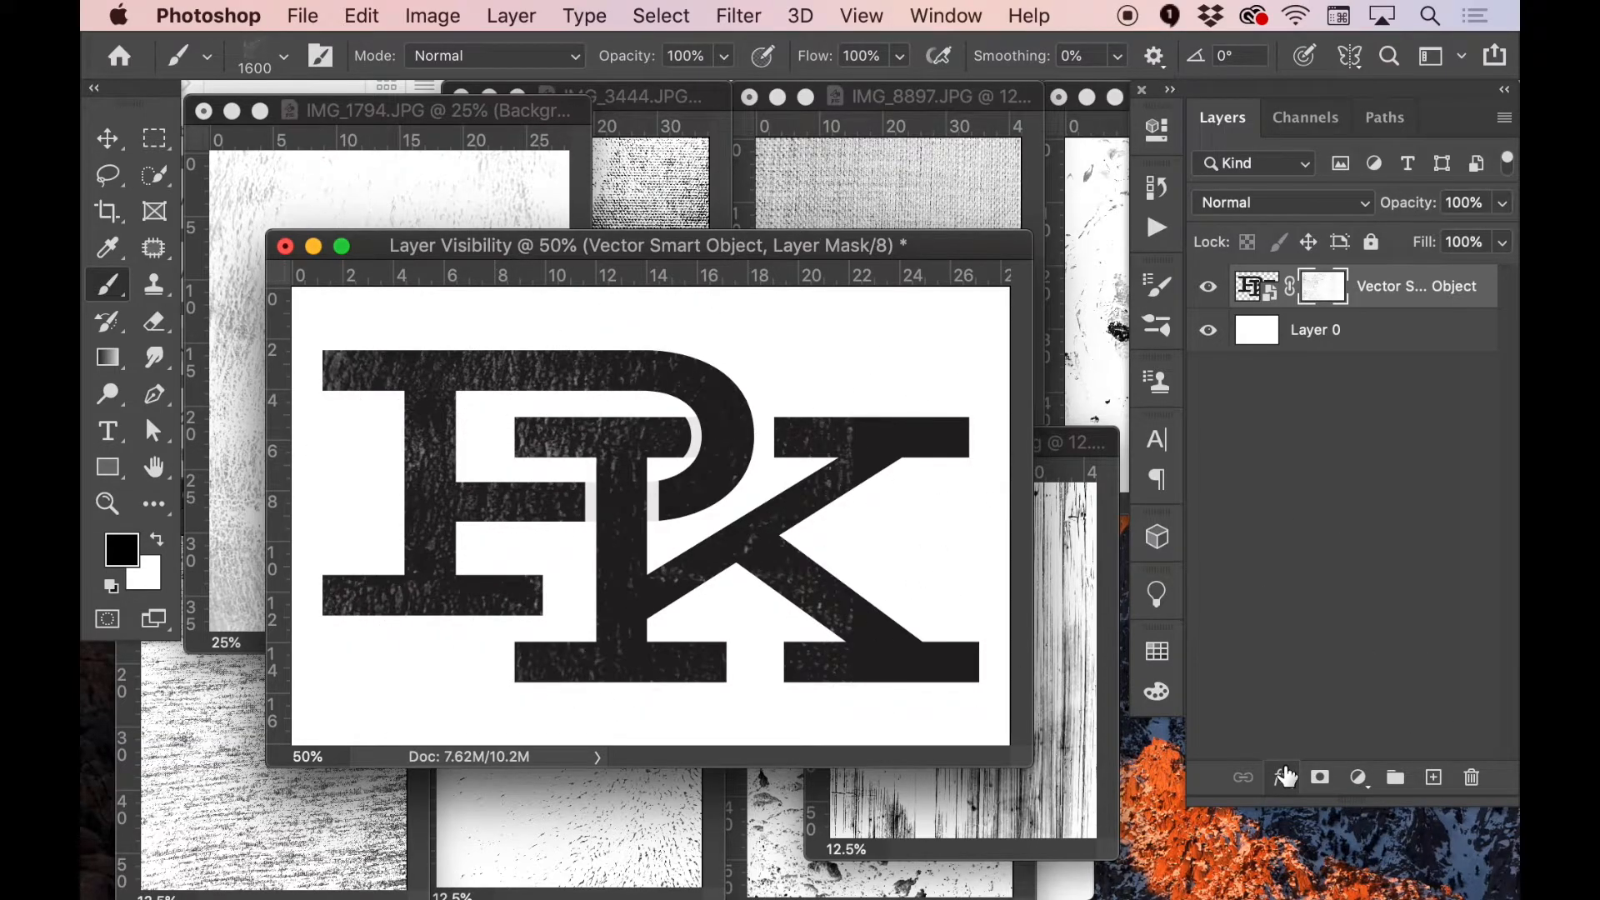
- Move the logo document aside, undo the brush stamp on its mask, and reduce IMG_1794.JPG to 16.67%
mouse_move(468, 250)
left_mouse_down()
mouse_move(823, 340)
mouse_move(629, 232)
mouse_move(528, 275)
mouse_move(724, 422)
mouse_move(1036, 571)
left_mouse_up()
key("super+z")
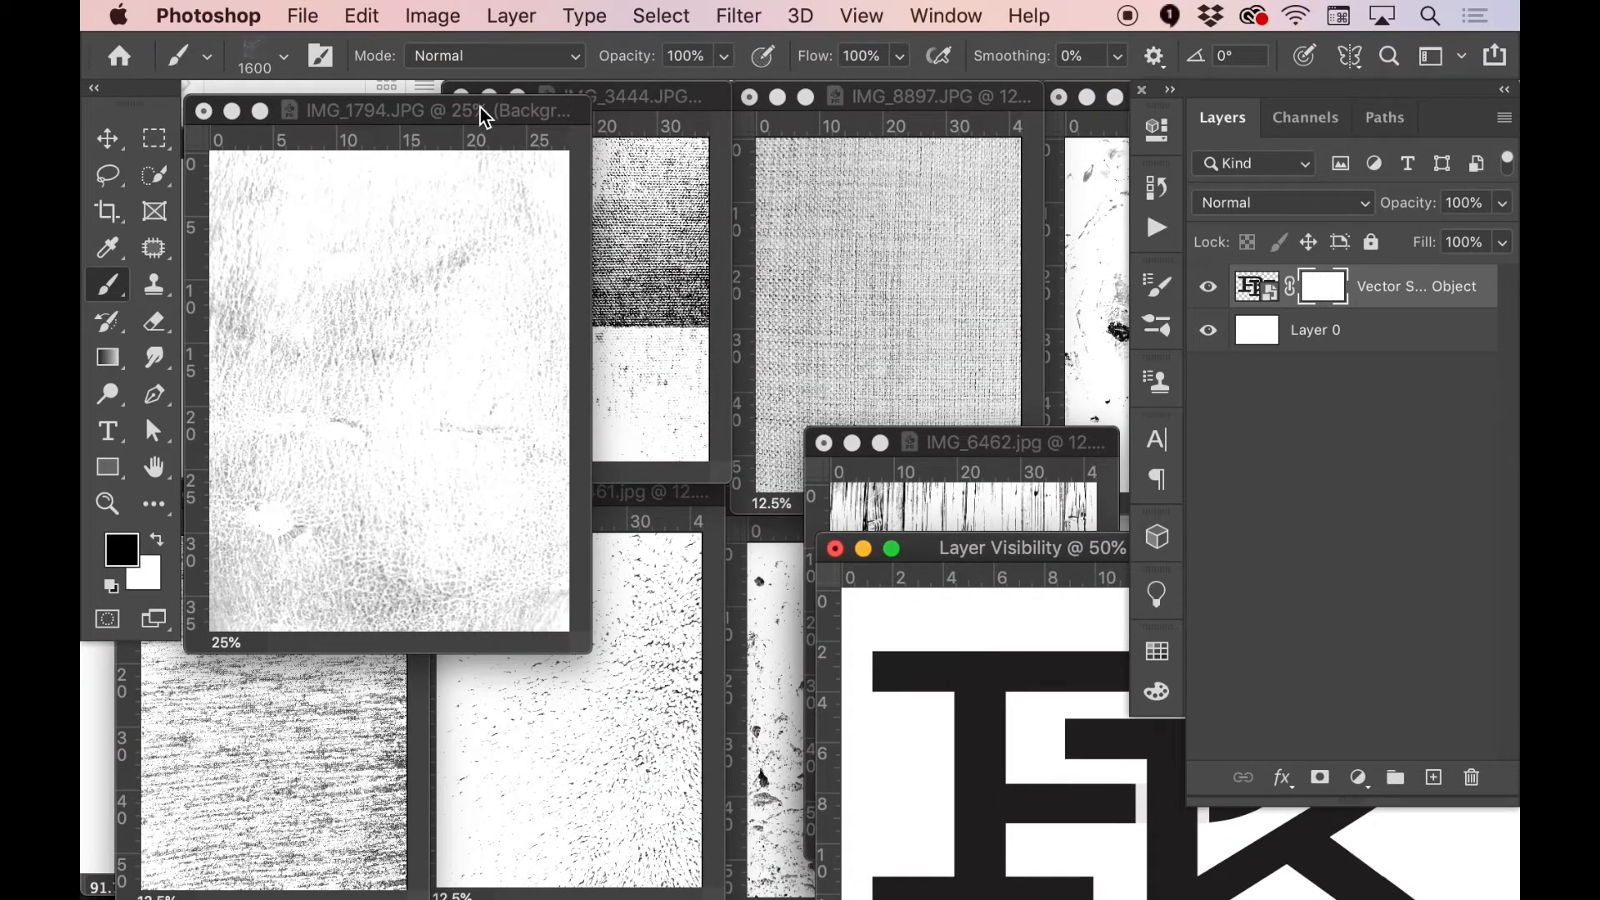
left_click(480, 108)
key("super+minus")
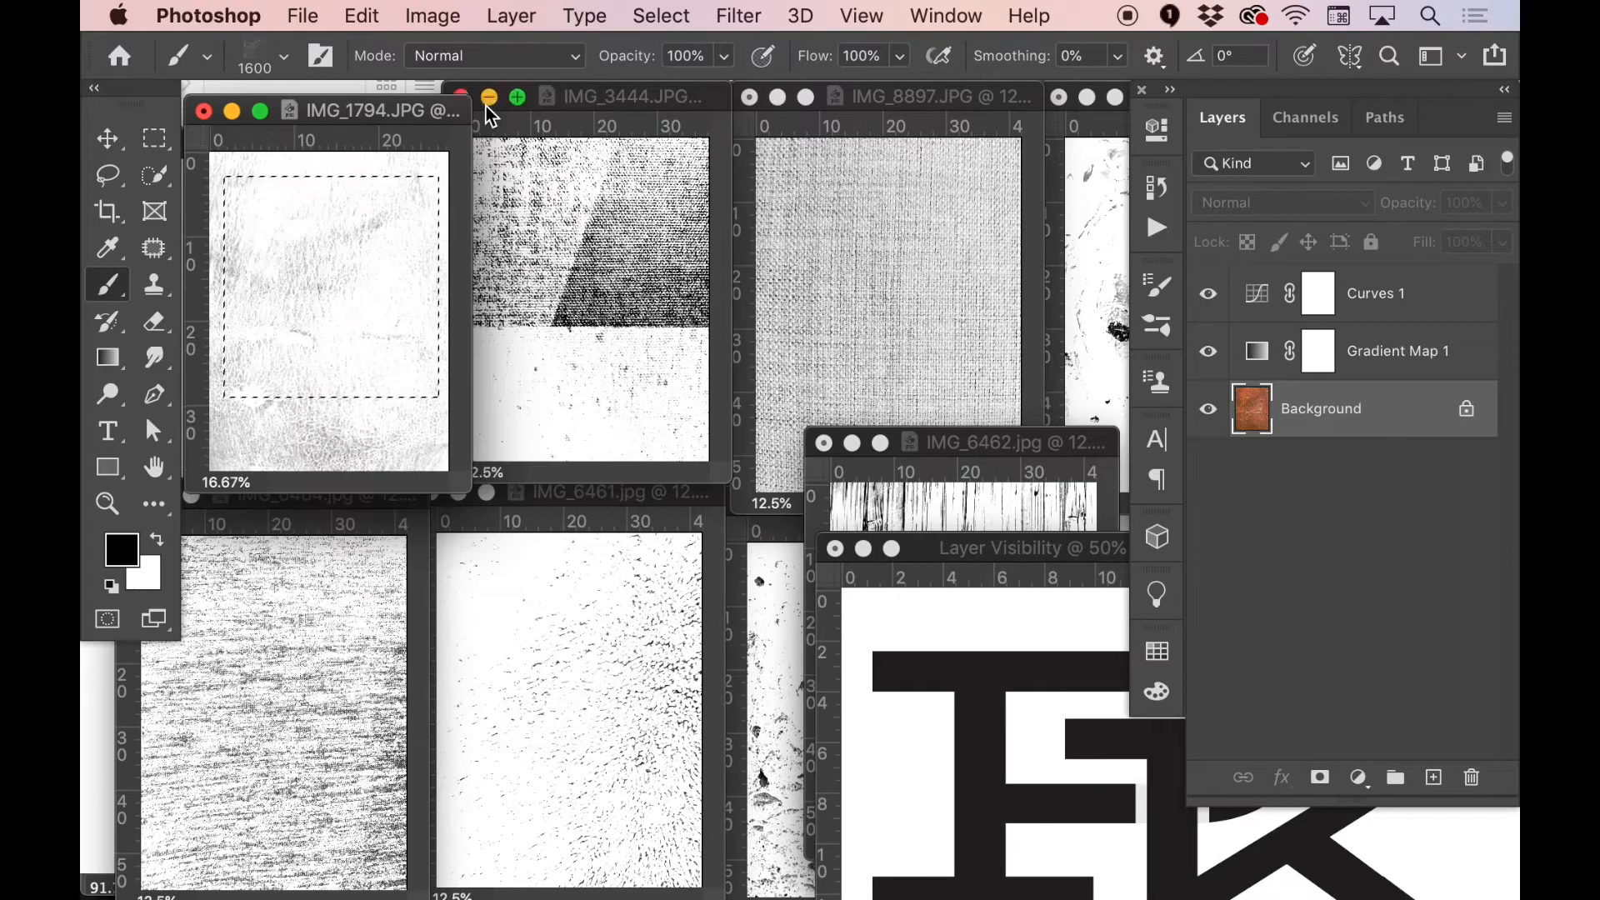
- Bring IMG_3444.JPG to the front, show it at 16.67%, and select its lighter speckled lower section with a rectangular marquee
left_click(626, 97)
left_click_drag(626, 97, 590, 144)
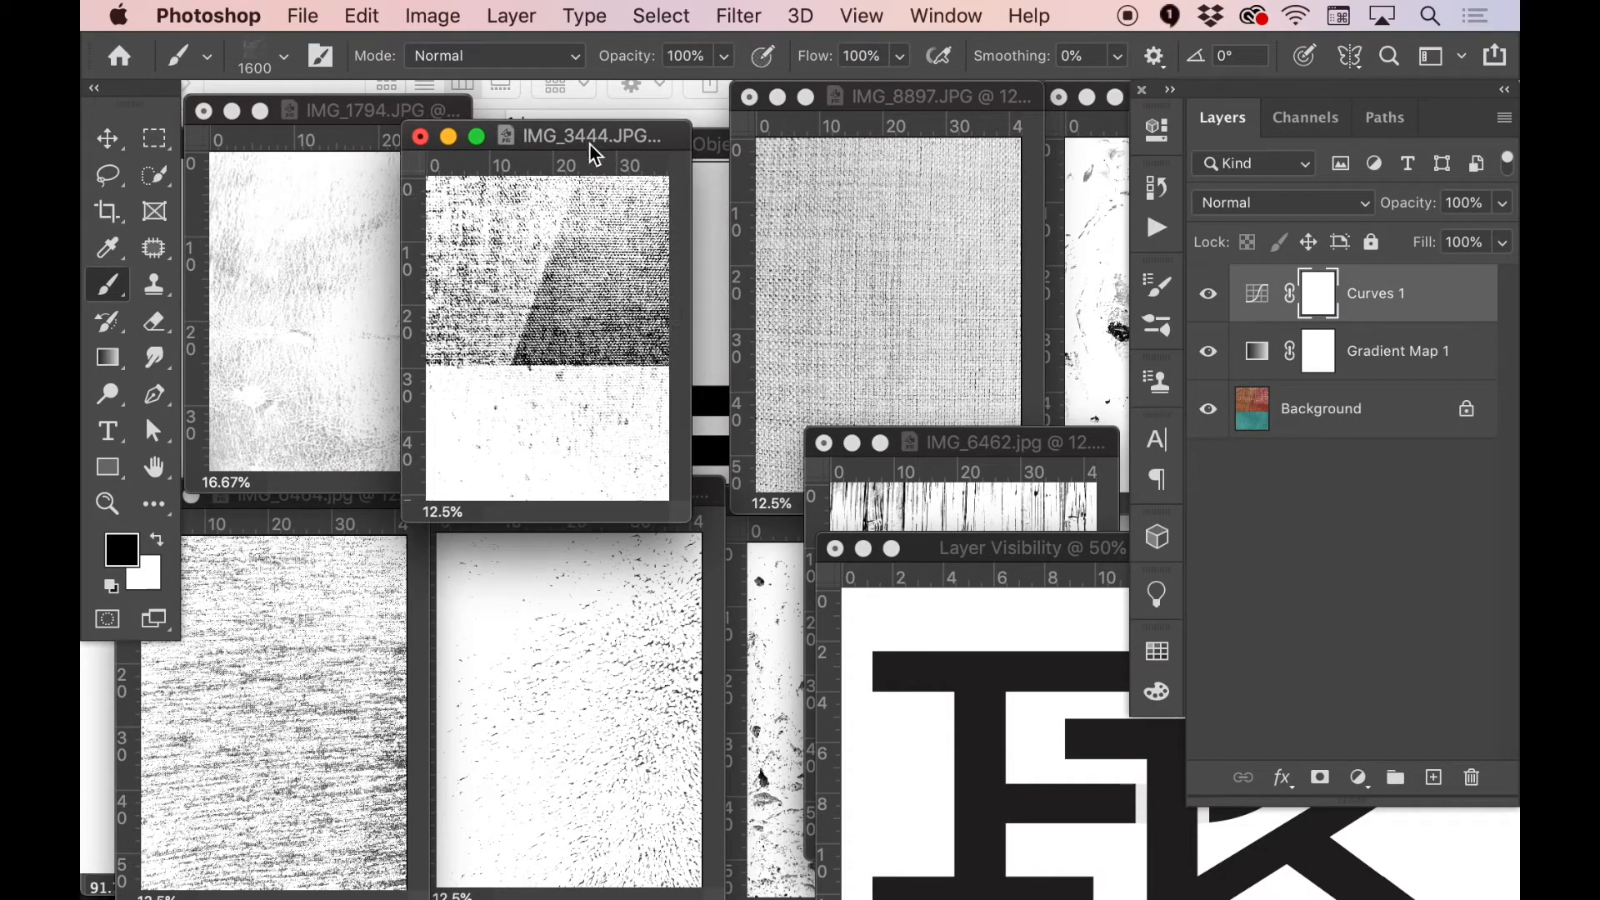
key("super+plus")
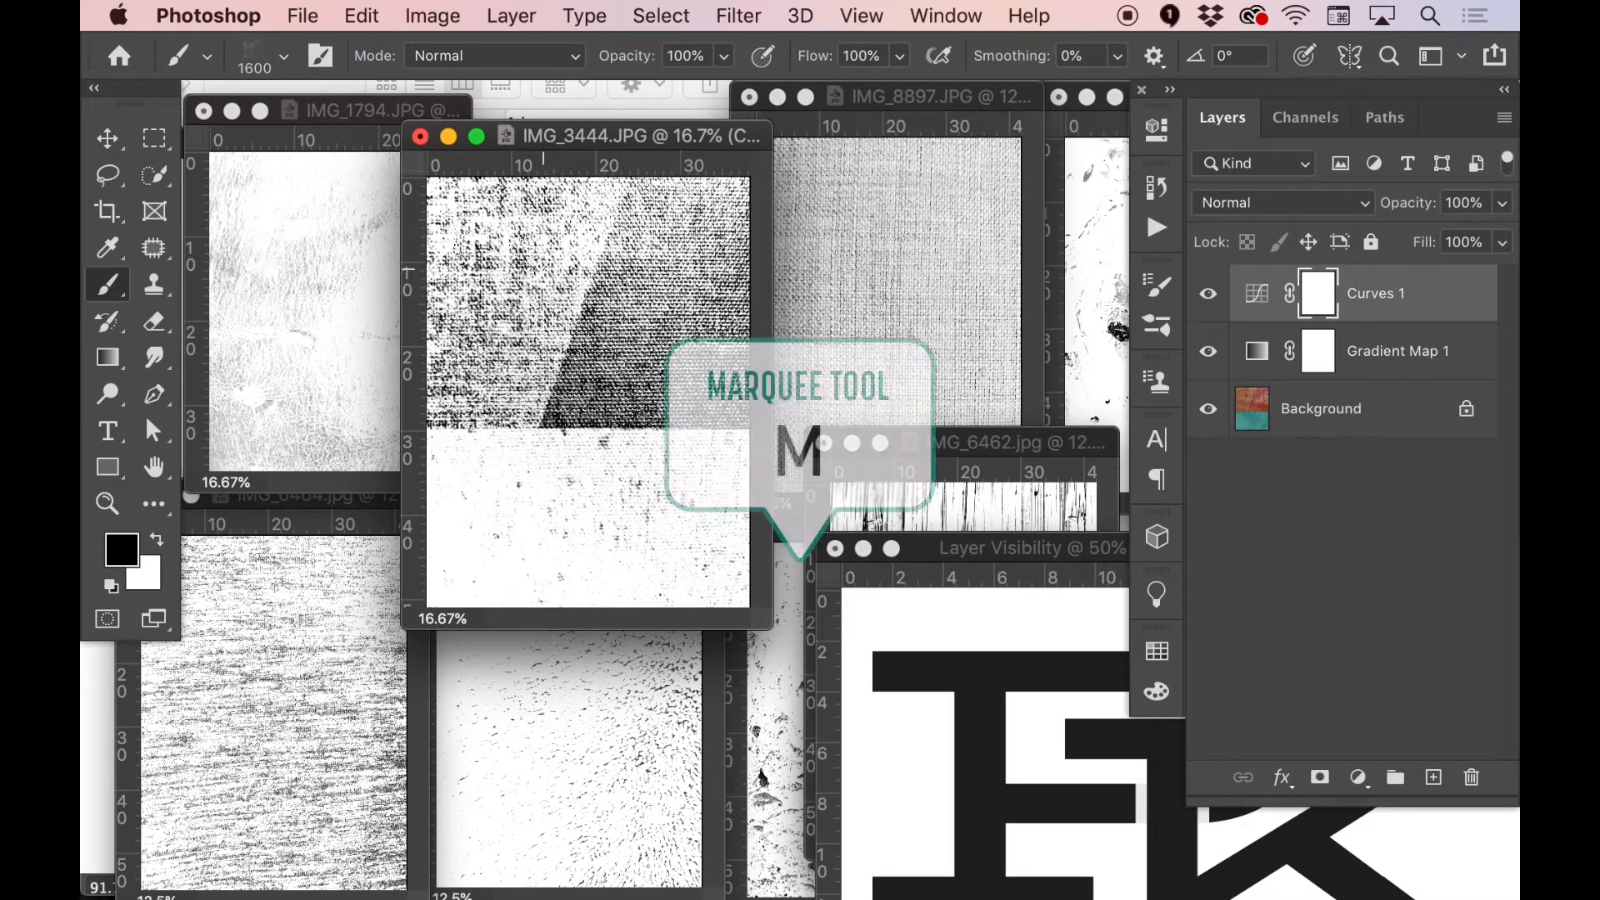
key("m")
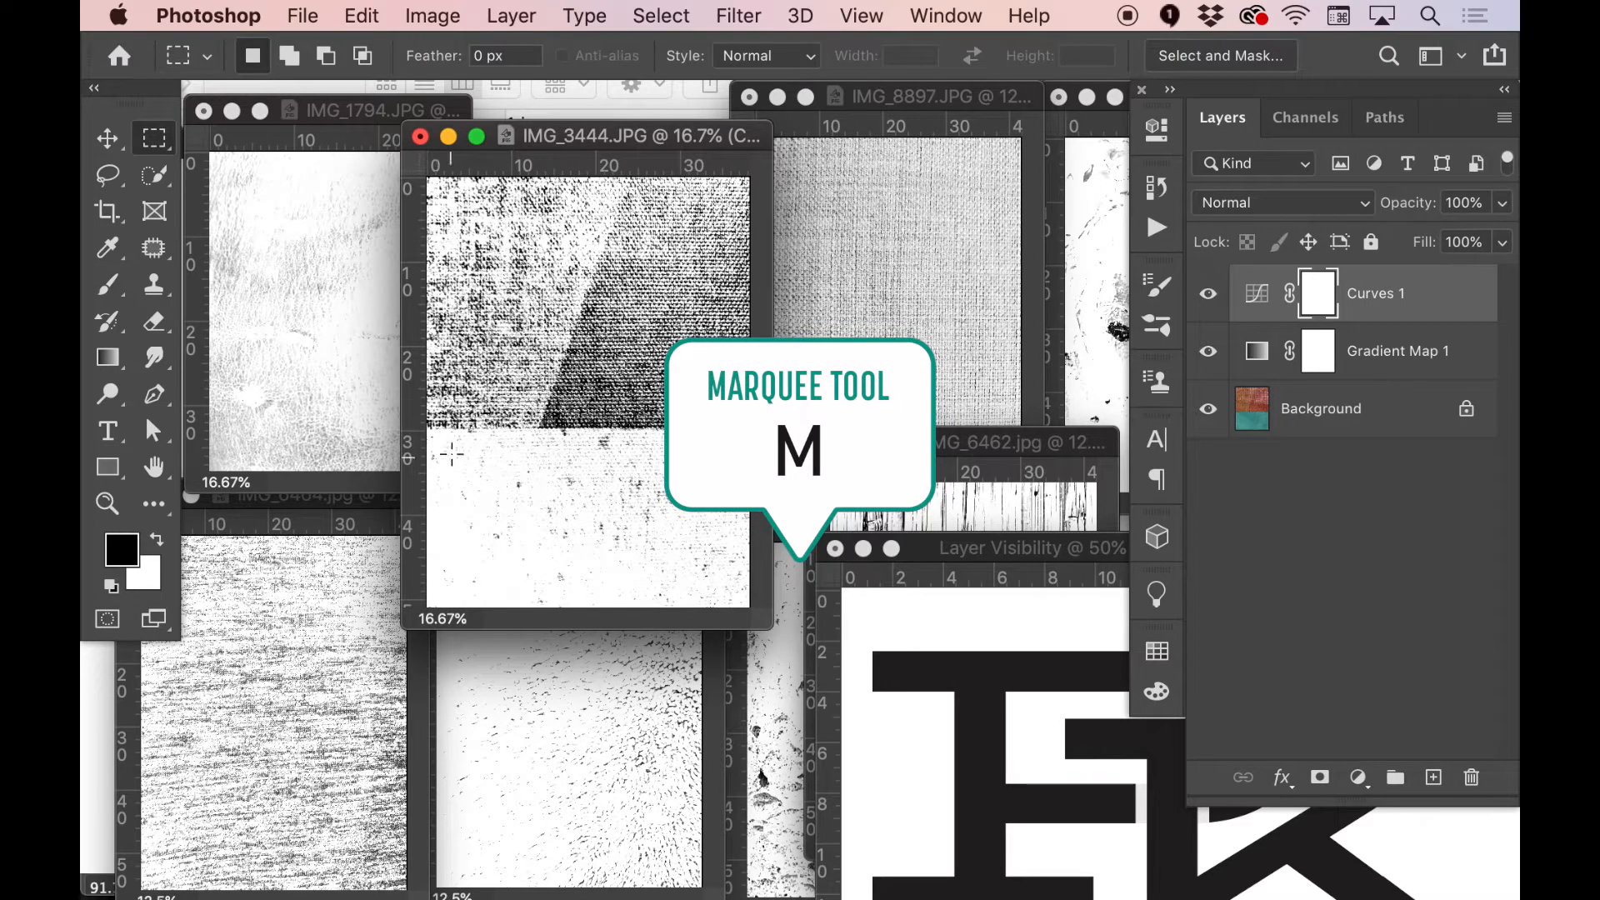
left_click_drag(442, 434, 752, 600)
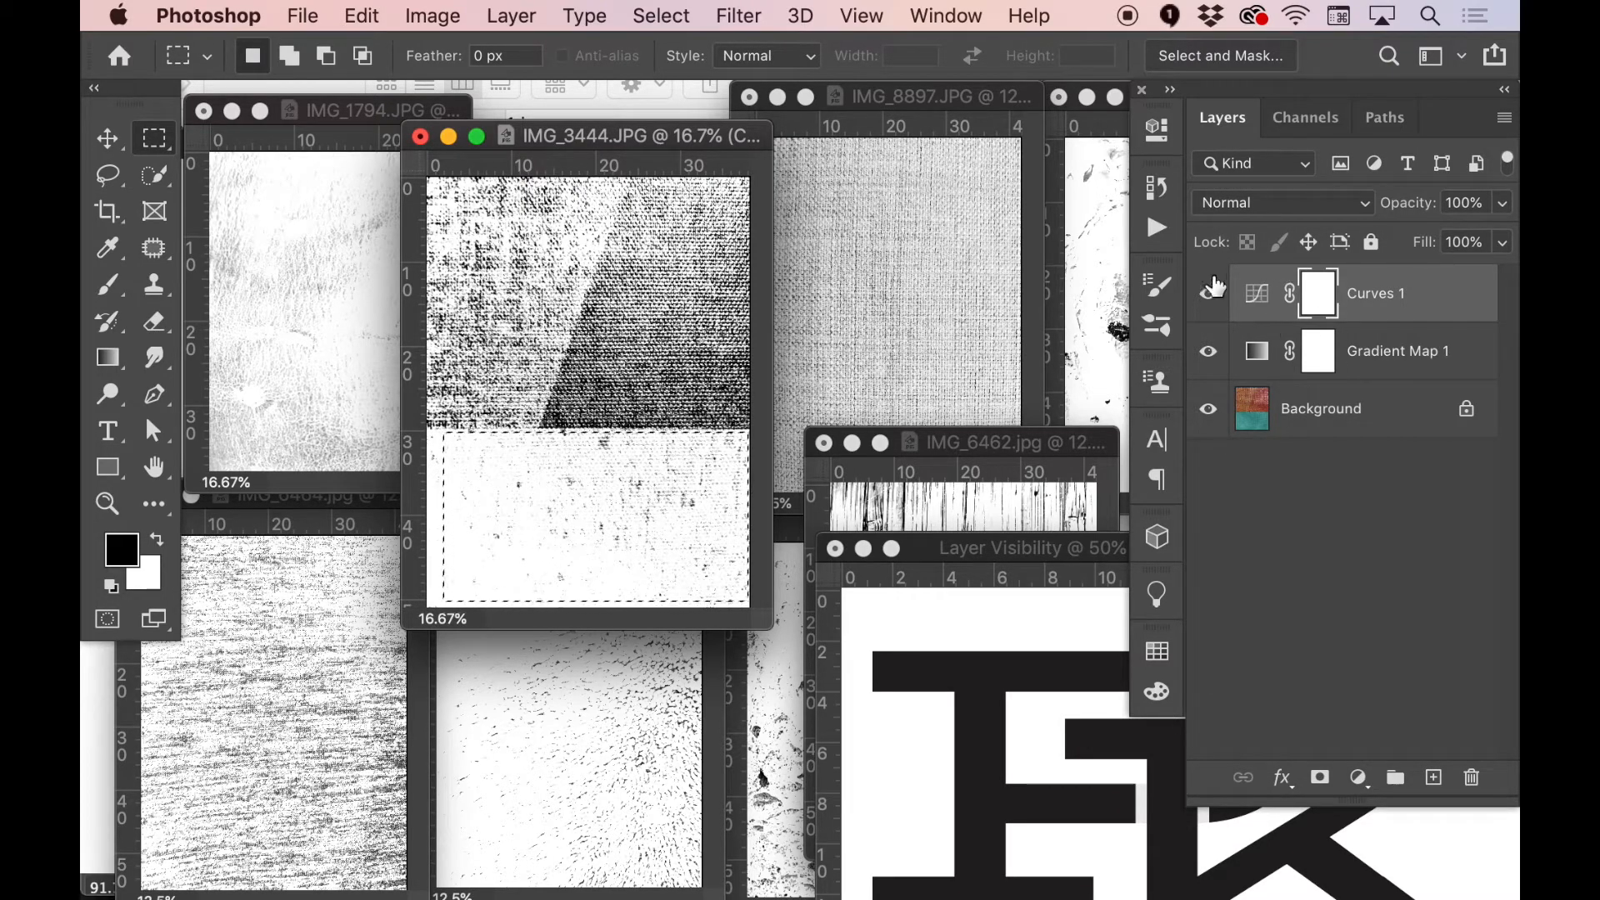
- Check whether Define Brush Preset is available while the Curves 1 layer mask is active
left_click(1258, 295)
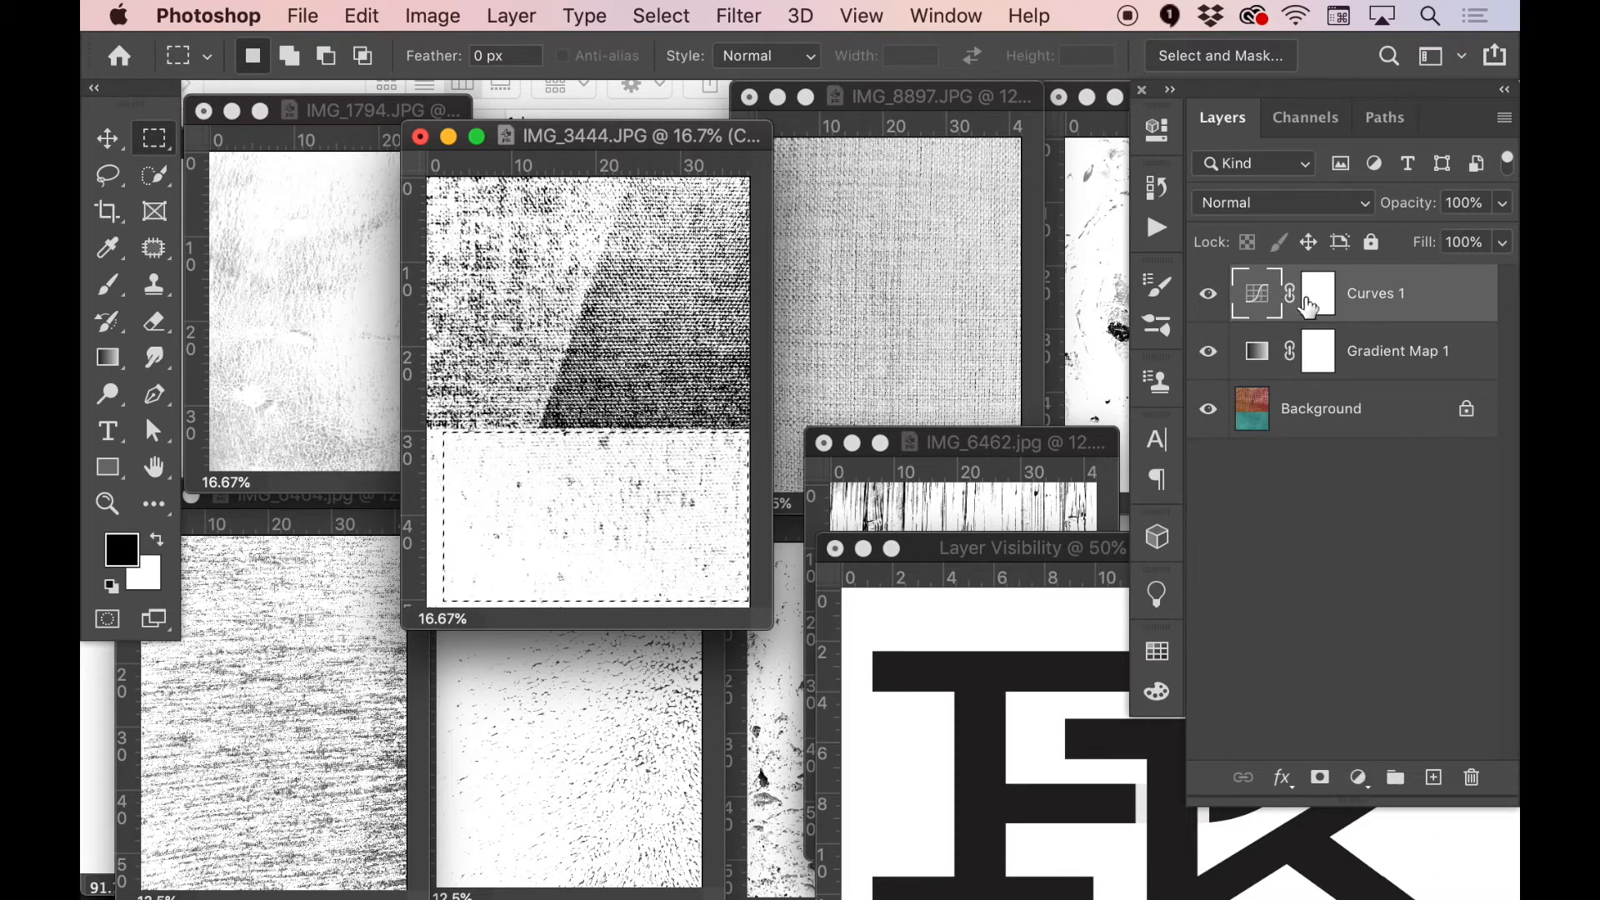
left_click(1310, 300)
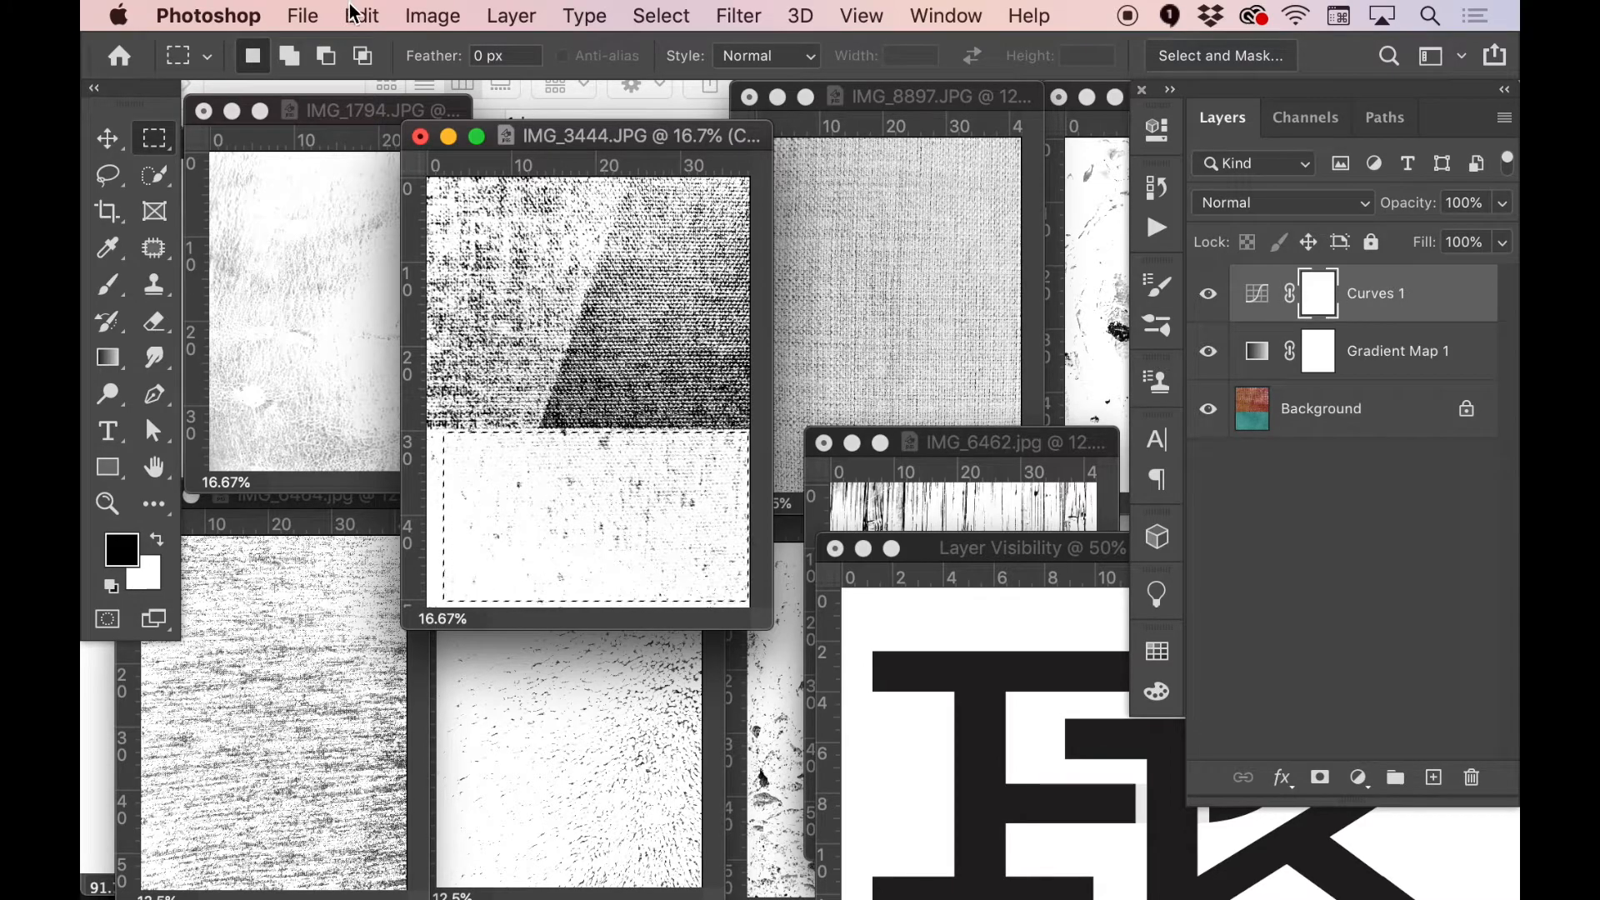
left_click(364, 15)
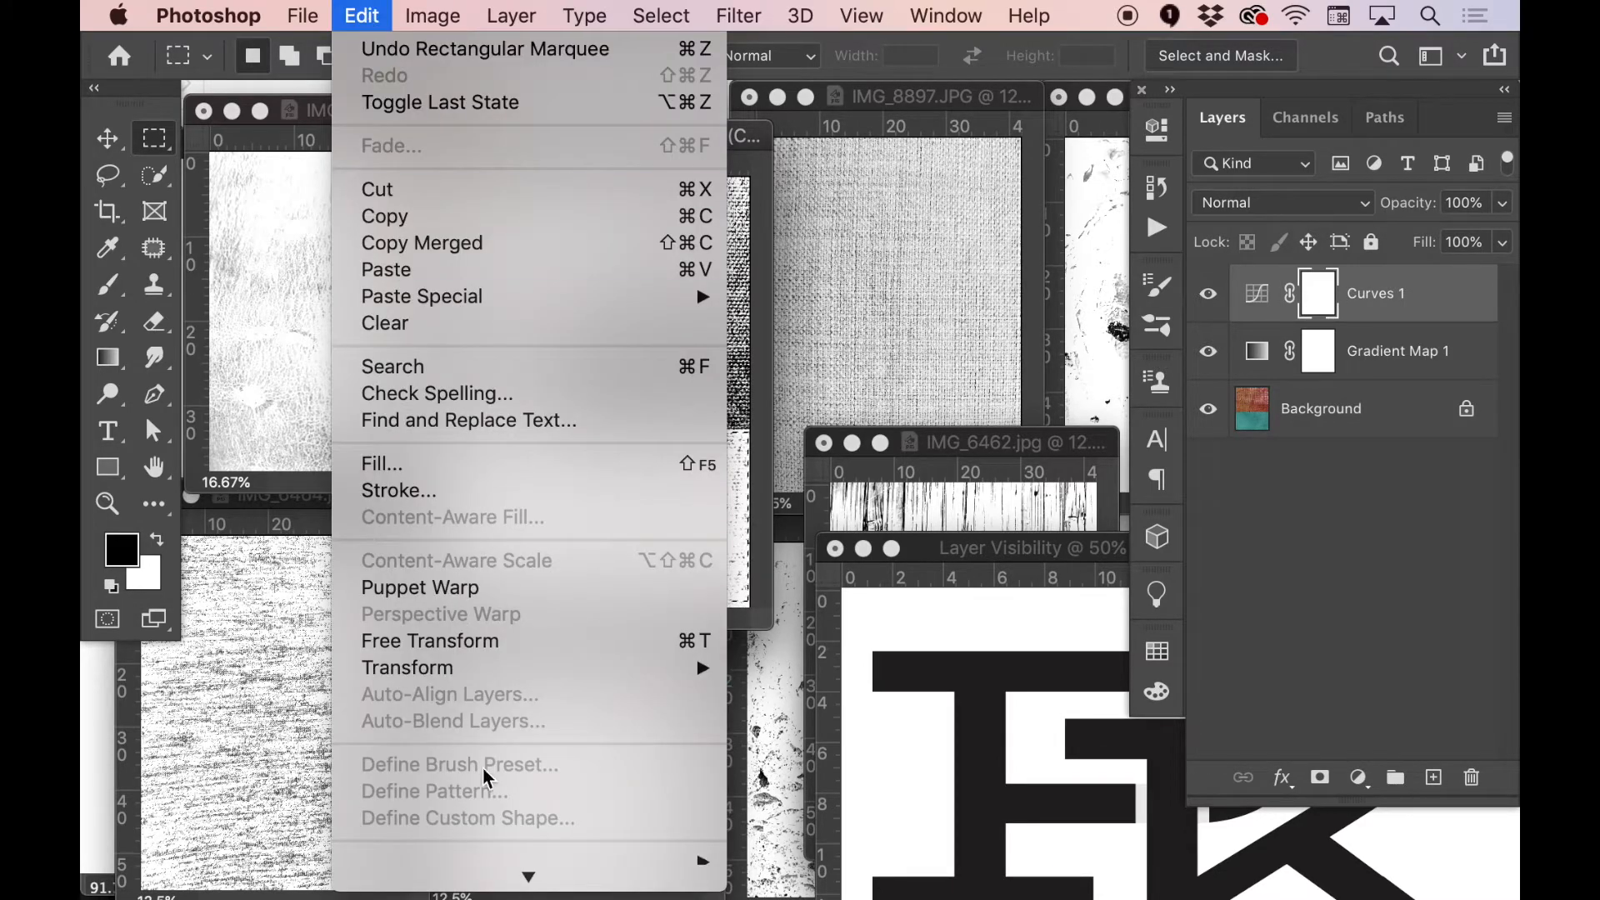
left_click(1285, 302)
left_click(1255, 295)
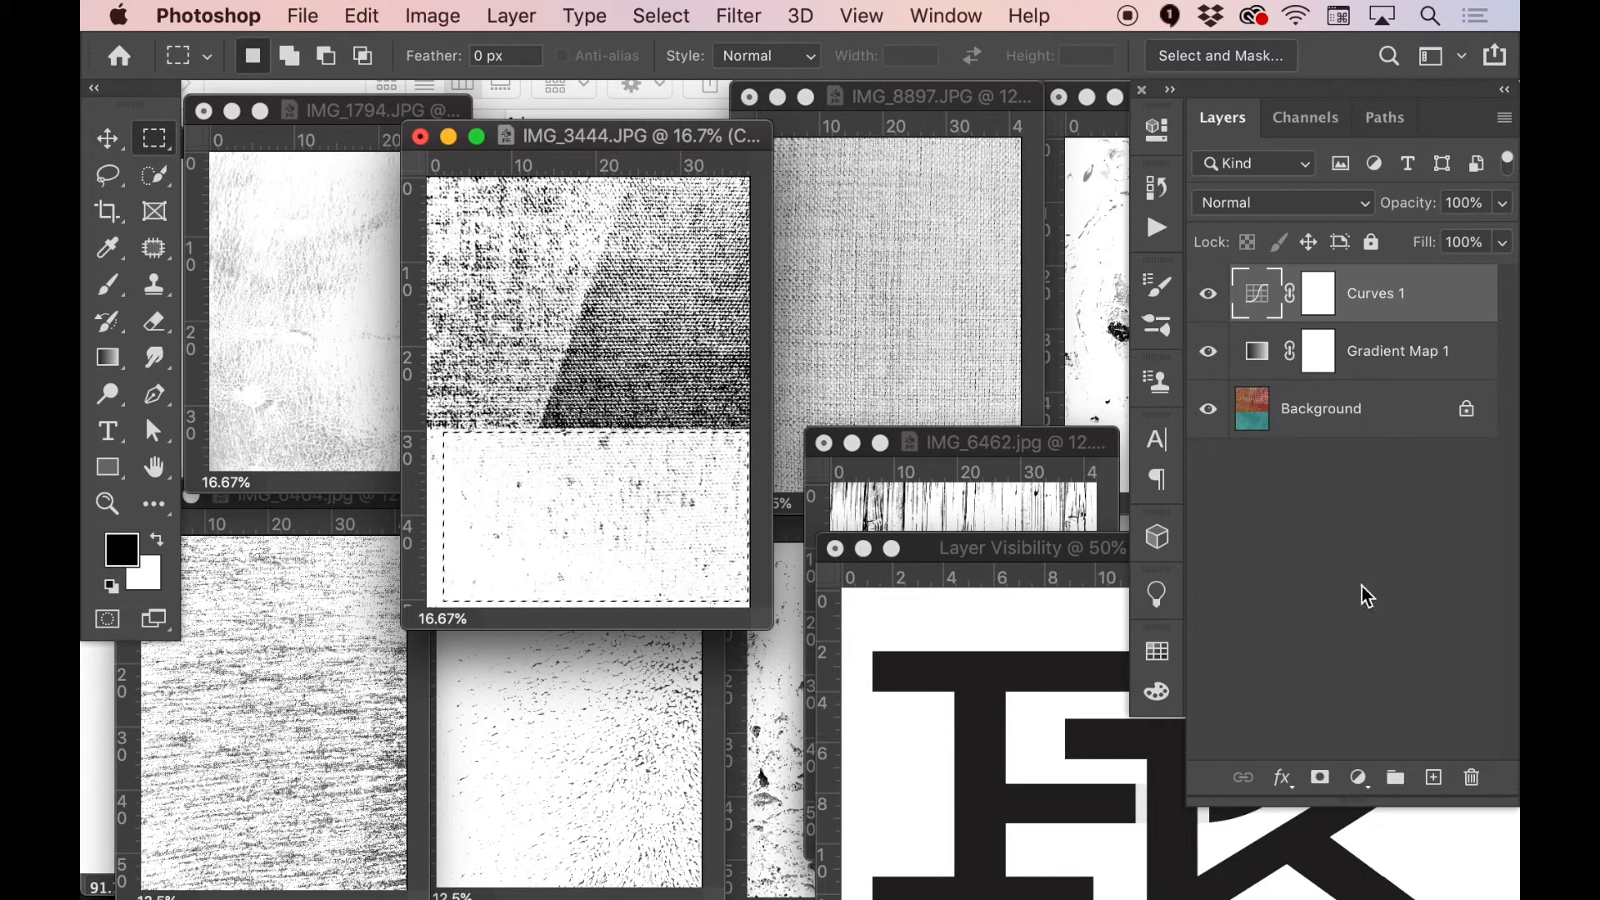
- Select the Background layer of IMG_3444.JPG and define the marquee selection as a brush preset with the suggested name
left_click(1310, 412)
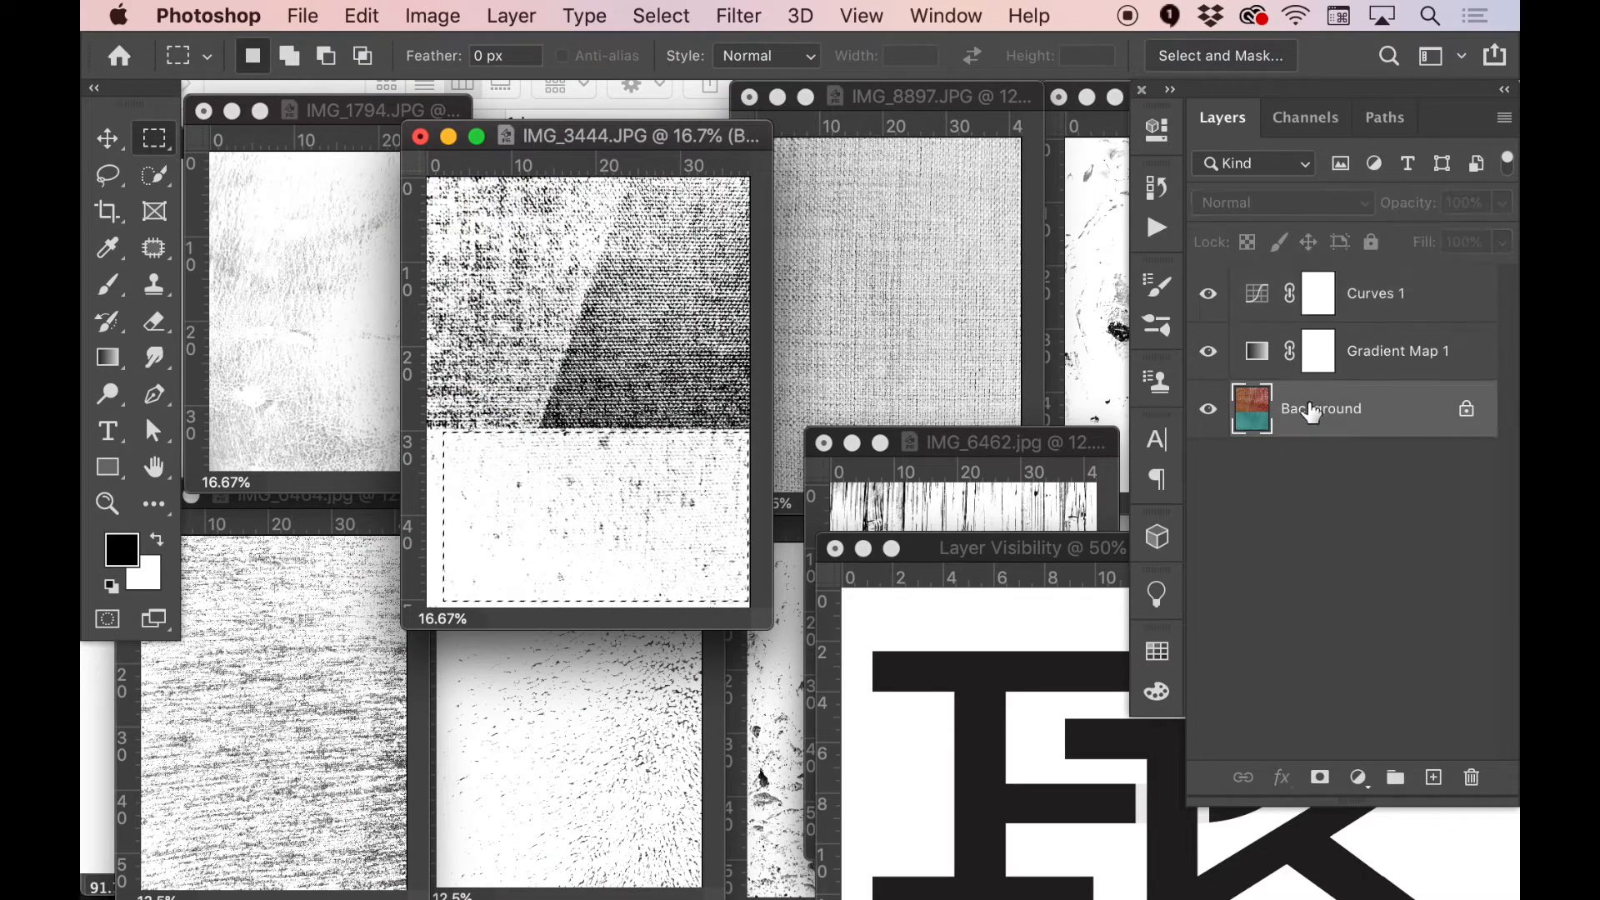
left_click(360, 18)
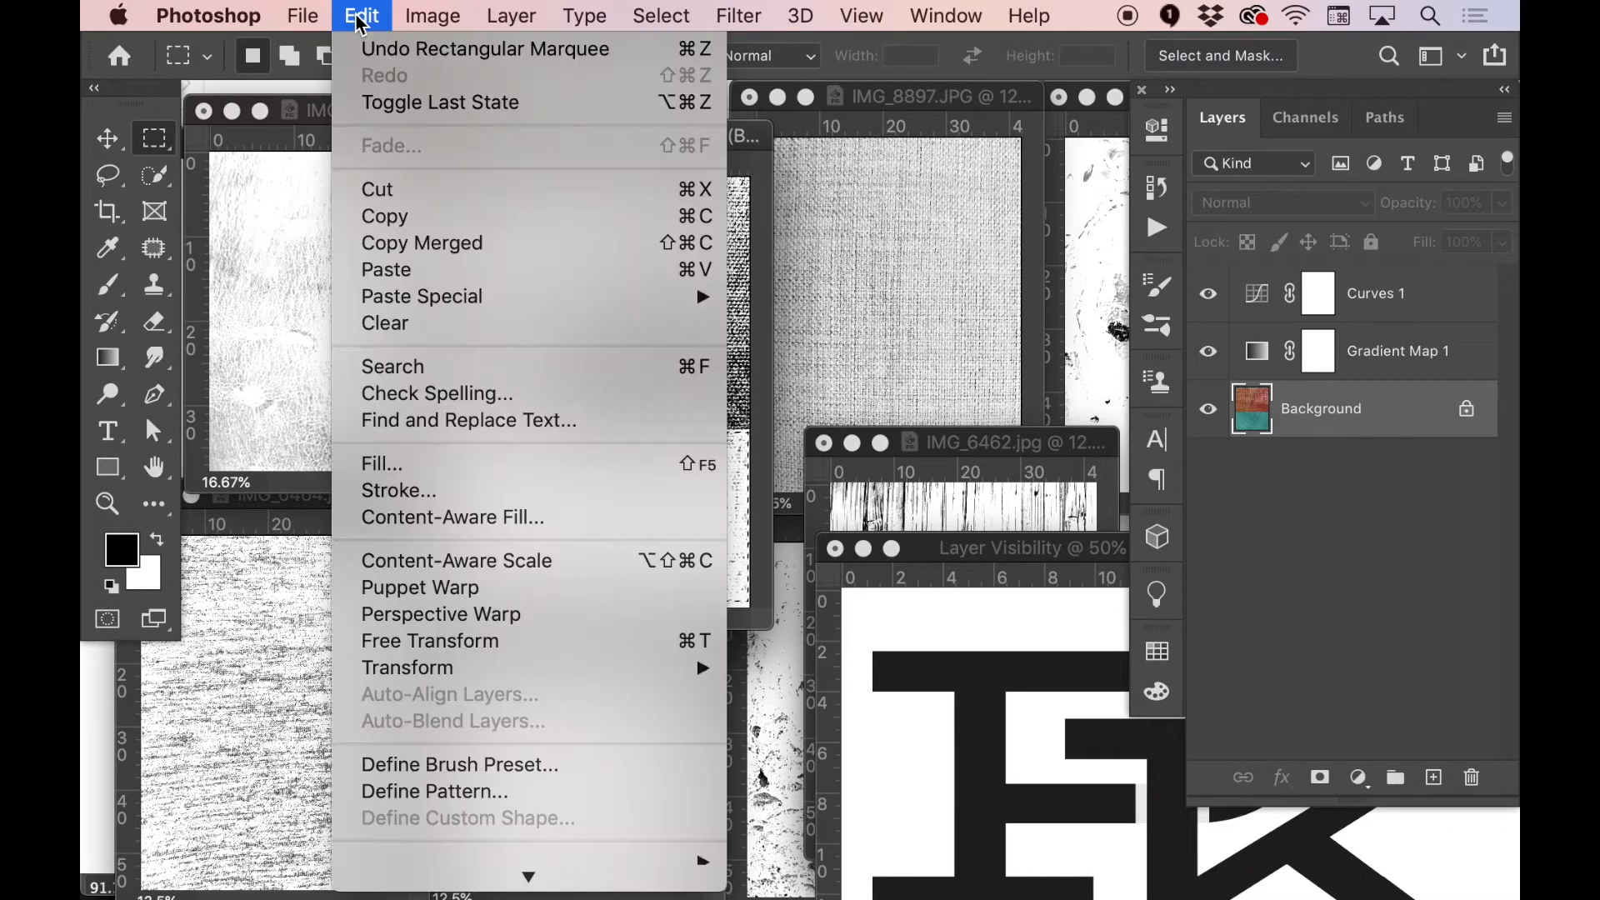
left_click(449, 765)
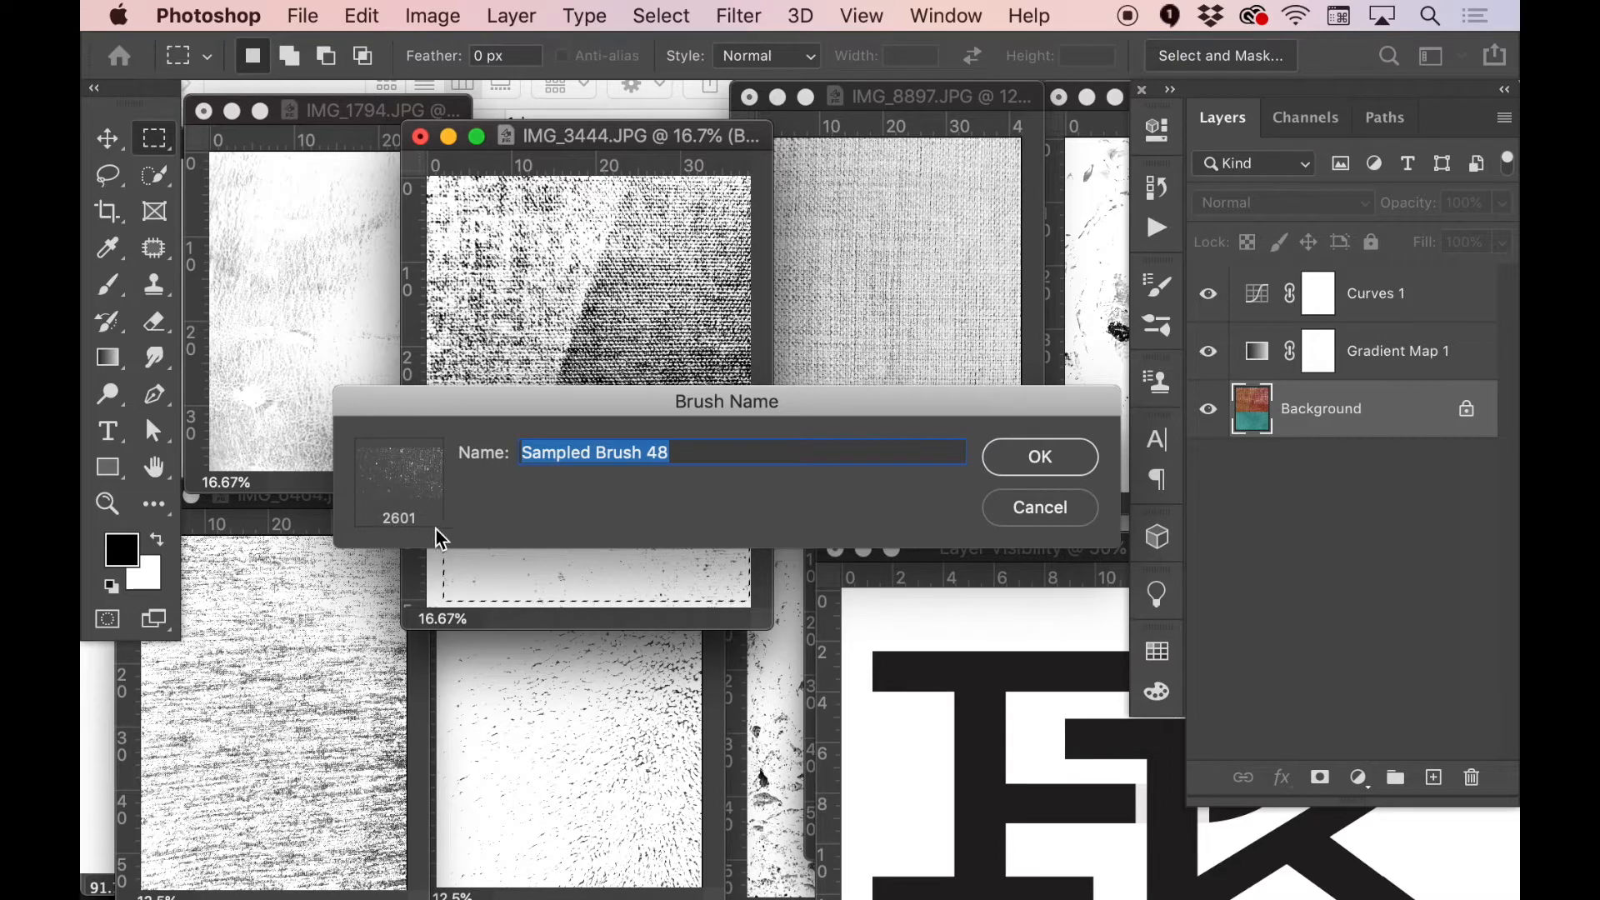
left_click(1035, 455)
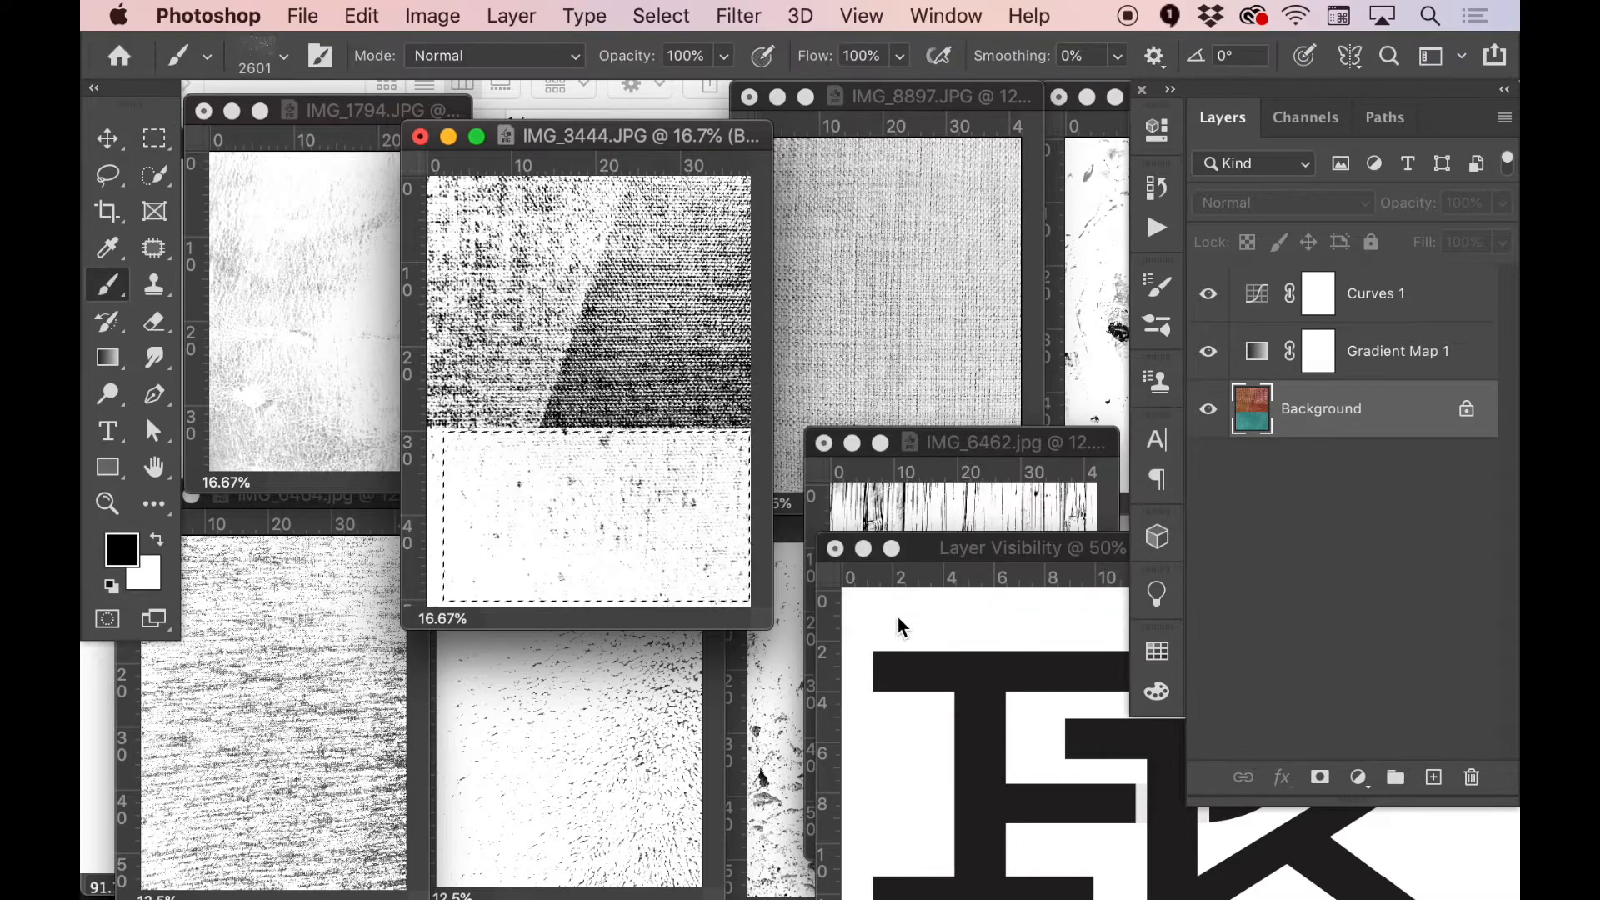
- Bring the PK logo document forward and stamp the IMG_3444.JPG brush once on its layer mask at size 2000
mouse_move(1000, 561)
left_mouse_down()
mouse_move(1002, 544)
mouse_move(916, 475)
mouse_move(467, 212)
mouse_move(414, 222)
left_mouse_up()
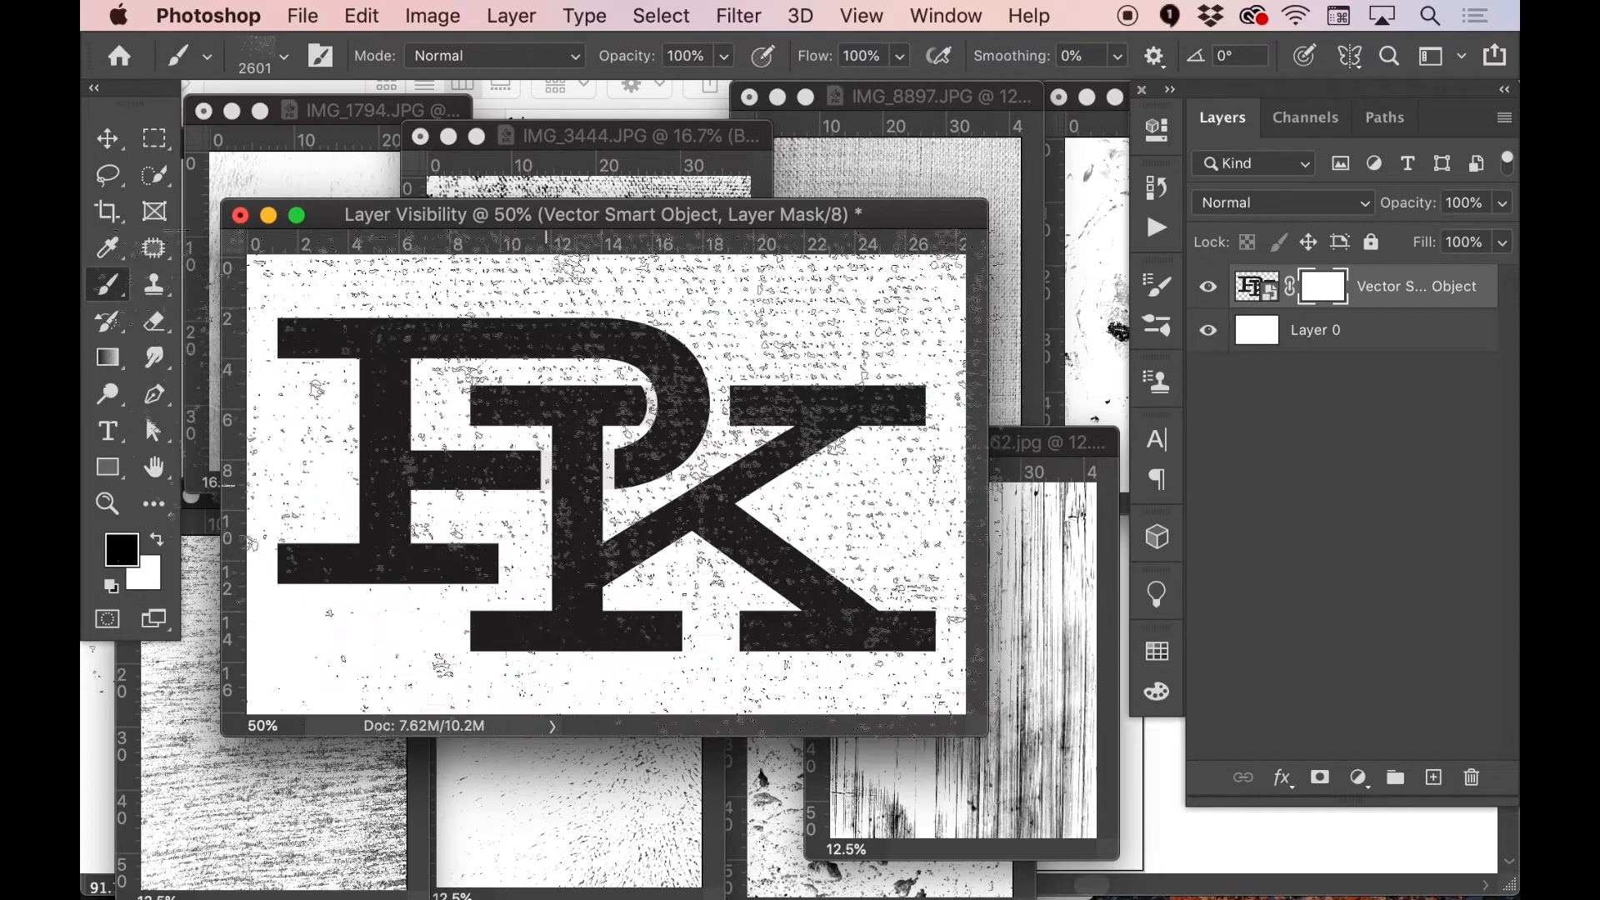
key("[")
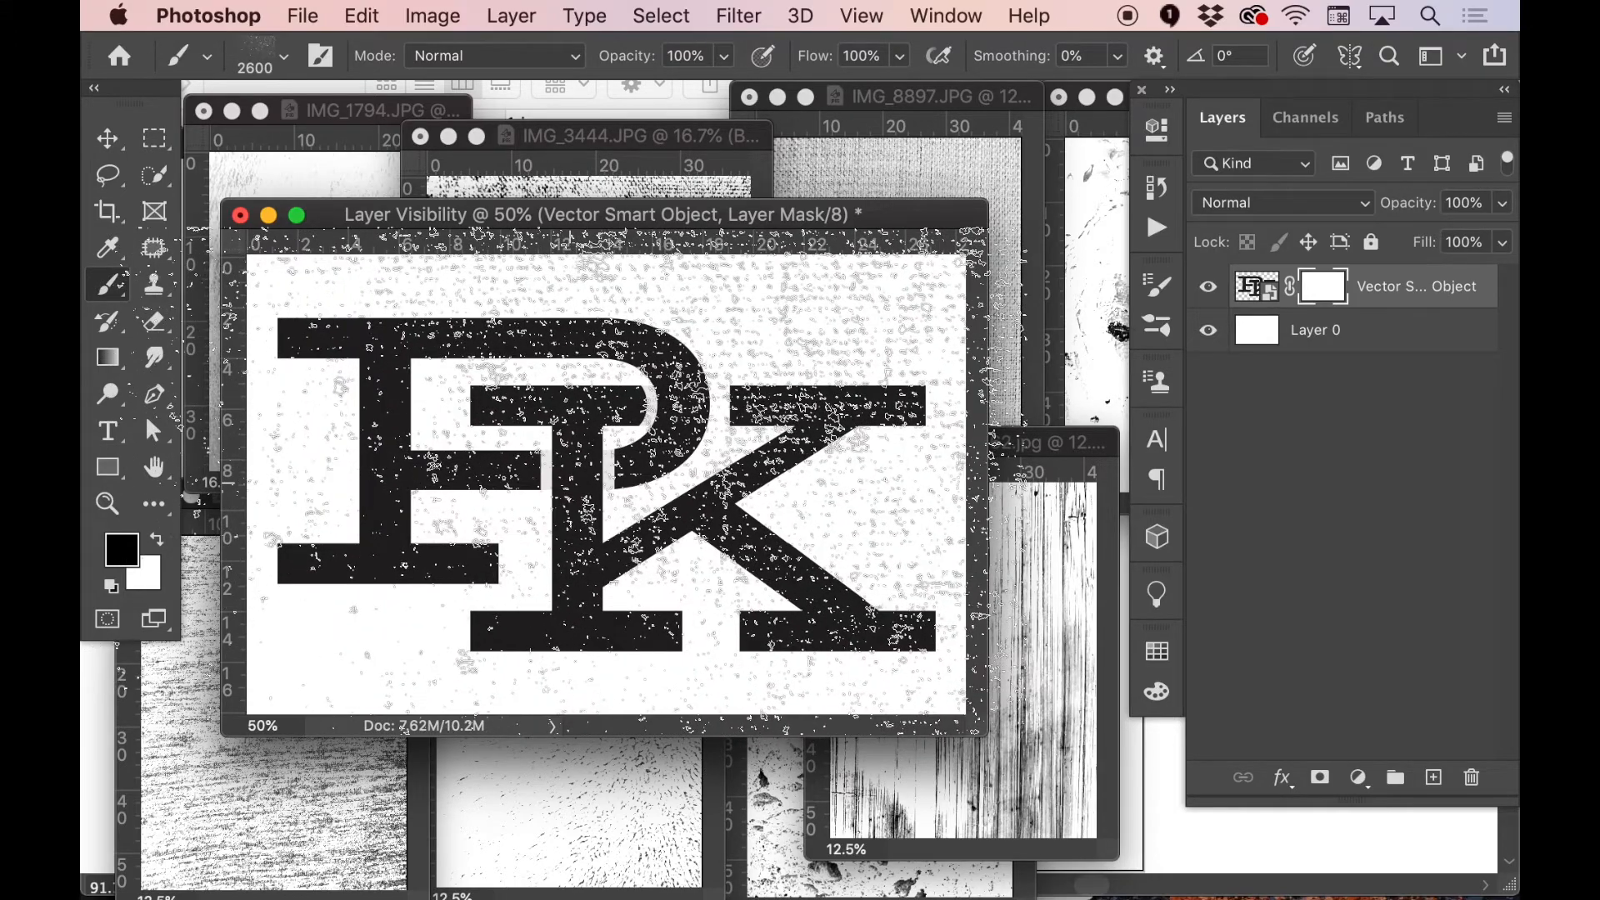
key("[")
key("[")
key("[")
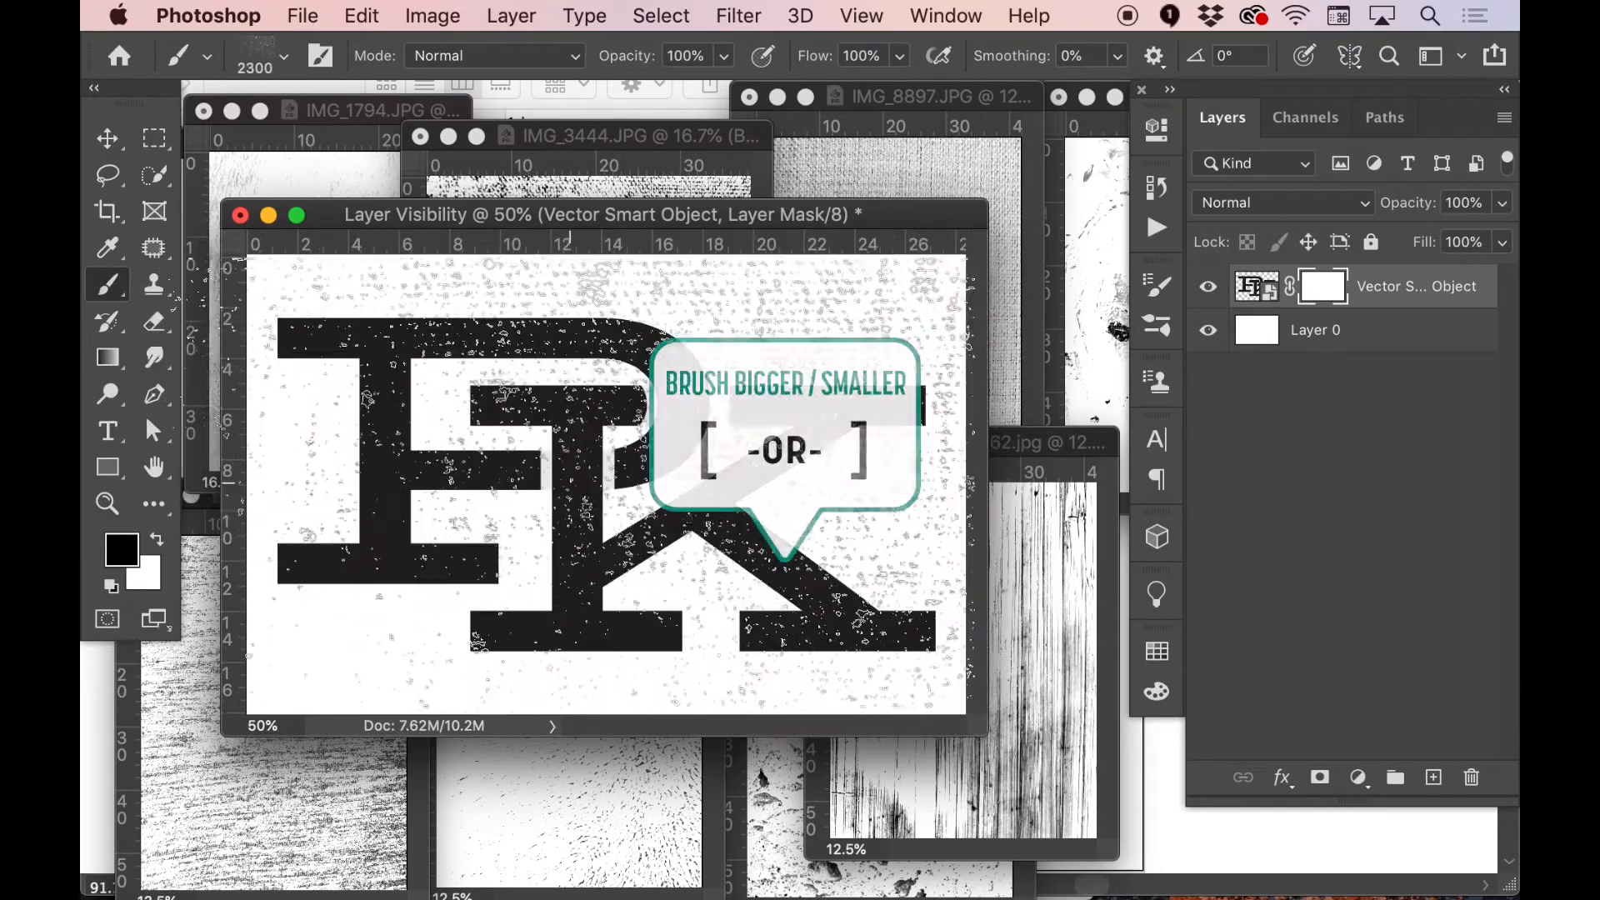
key("[")
key("[")
key("[")
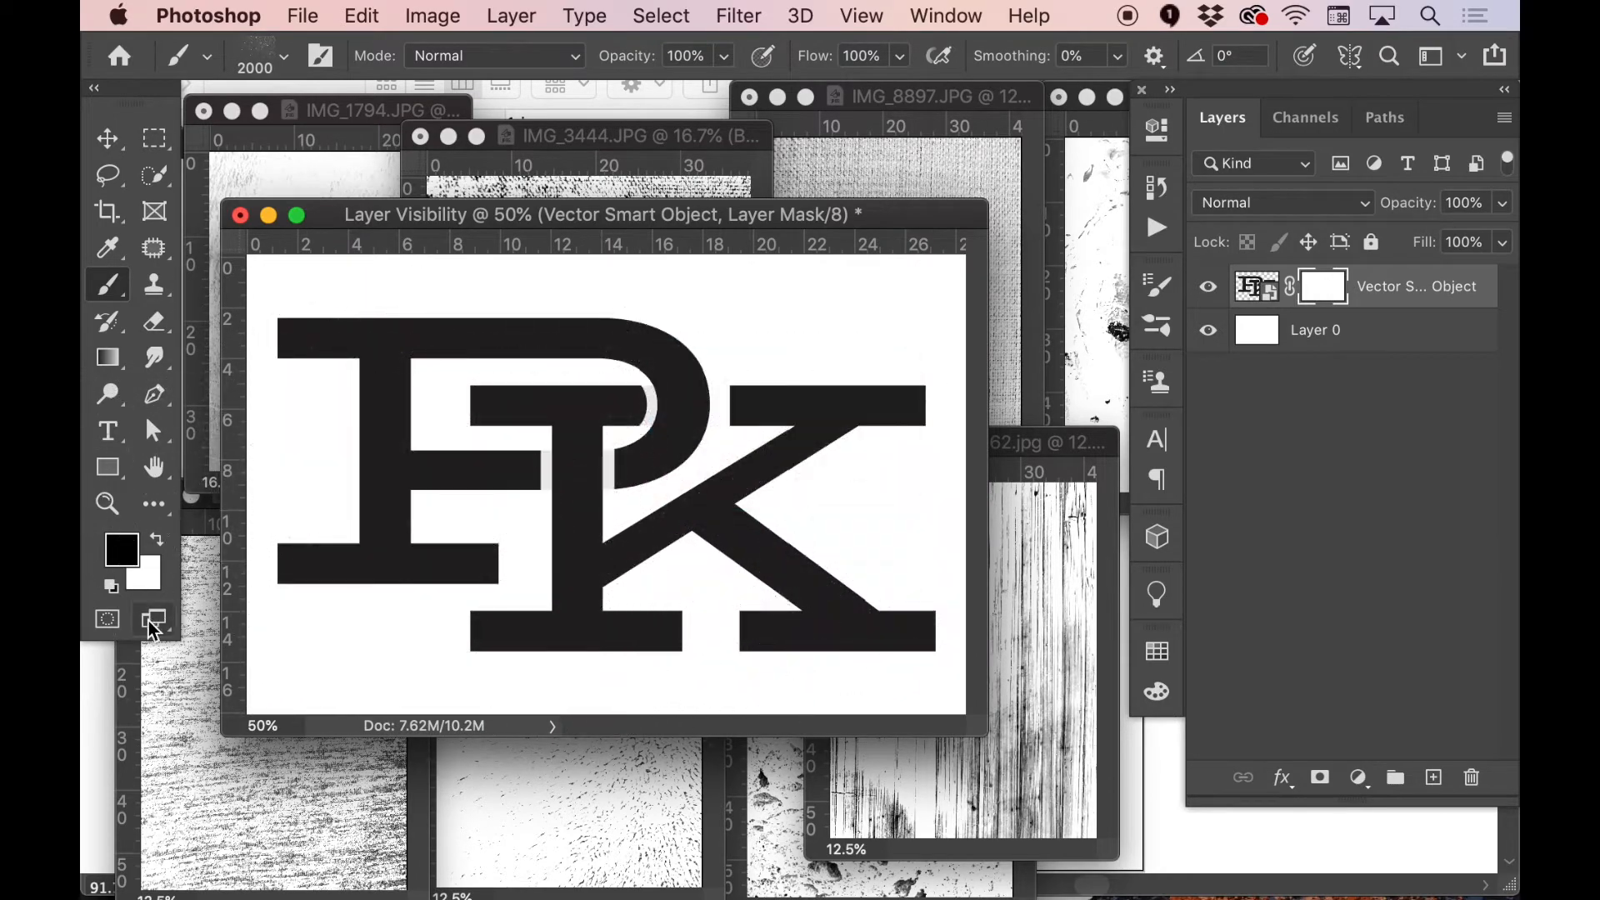
left_click(589, 475)
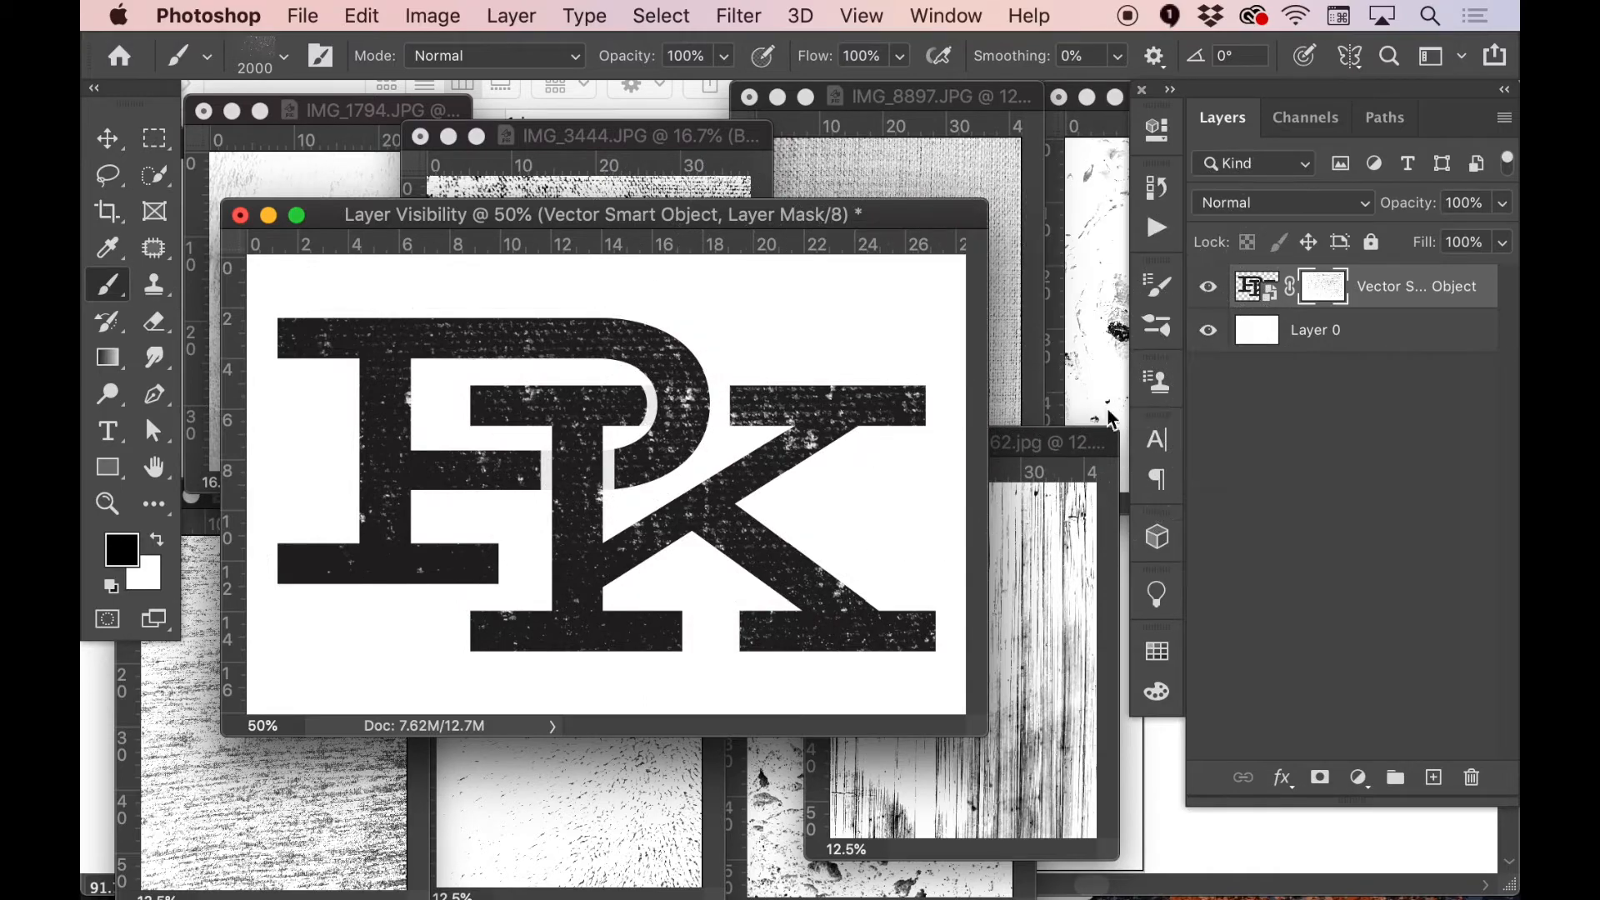
- Undo the speckled stamp on the mask, move the logo document aside, and bring the IMG_6462.jpg wood texture forward
key("super+z")
left_click_drag(810, 214, 1184, 588)
left_click_drag(927, 433, 488, 223)
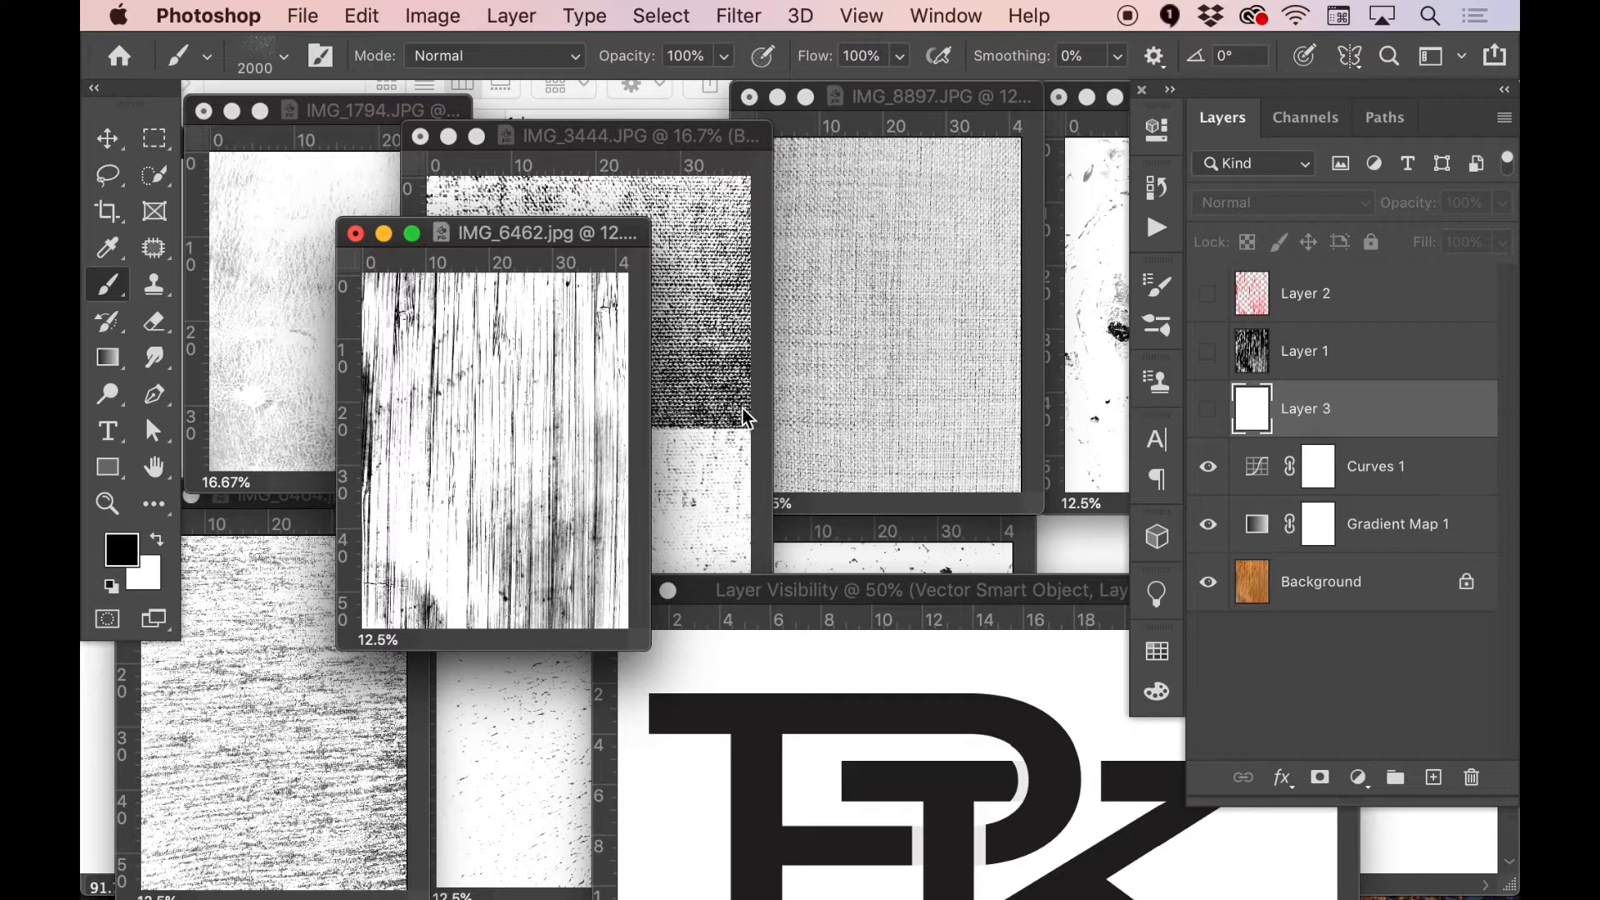
- Select most of the wood texture with a rectangular marquee and define it as a brush preset with the suggested name
left_click(154, 138)
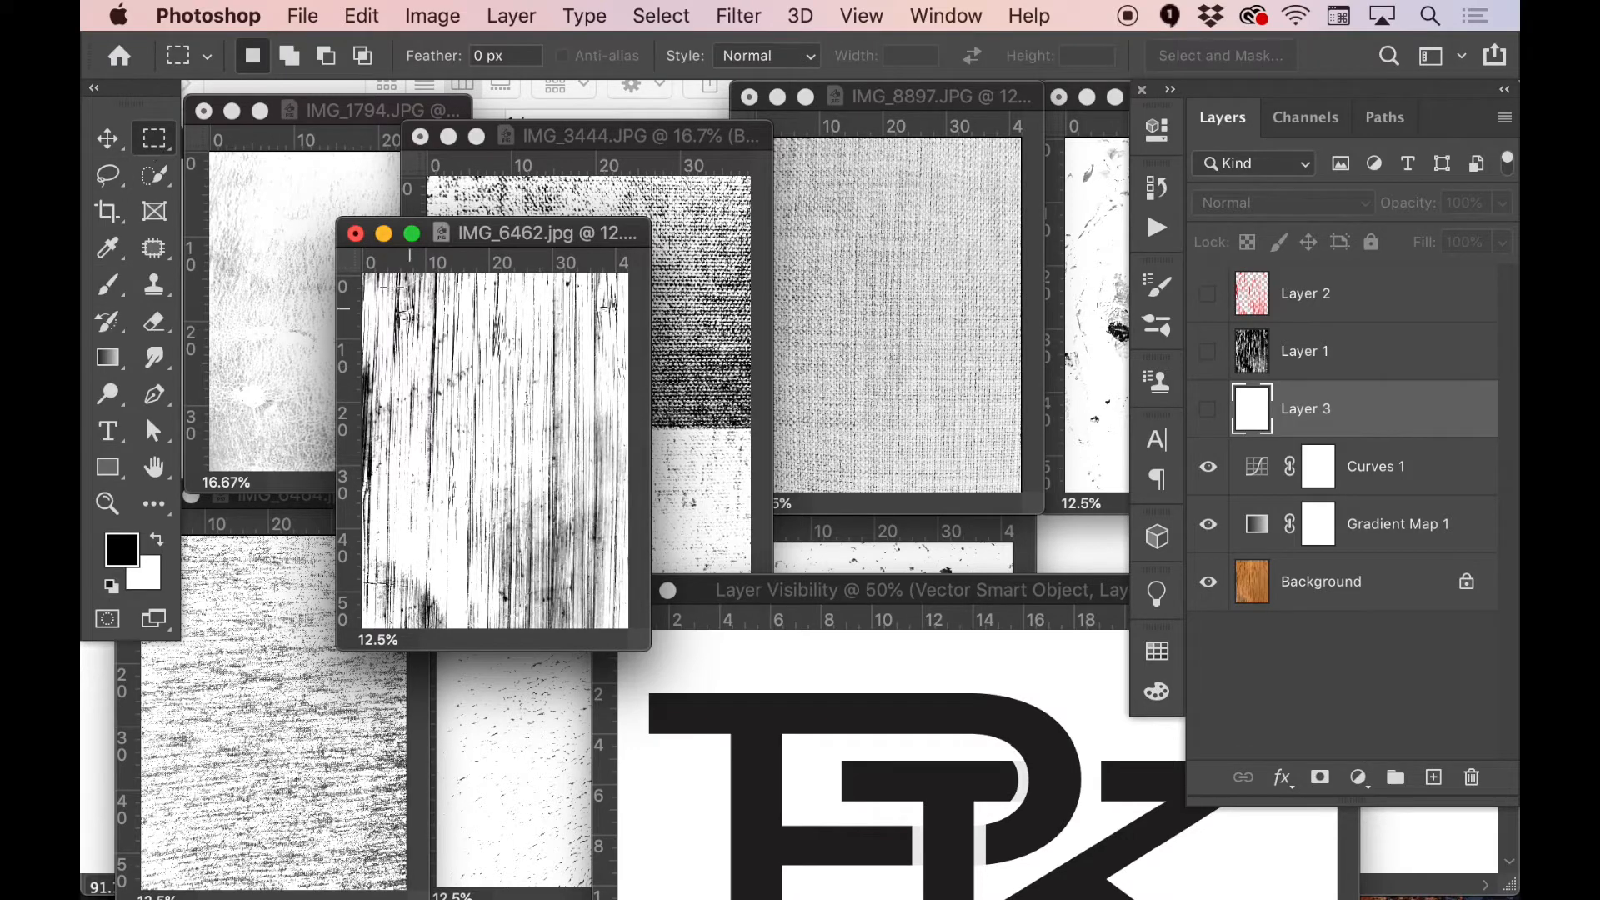
left_click_drag(364, 280, 647, 579)
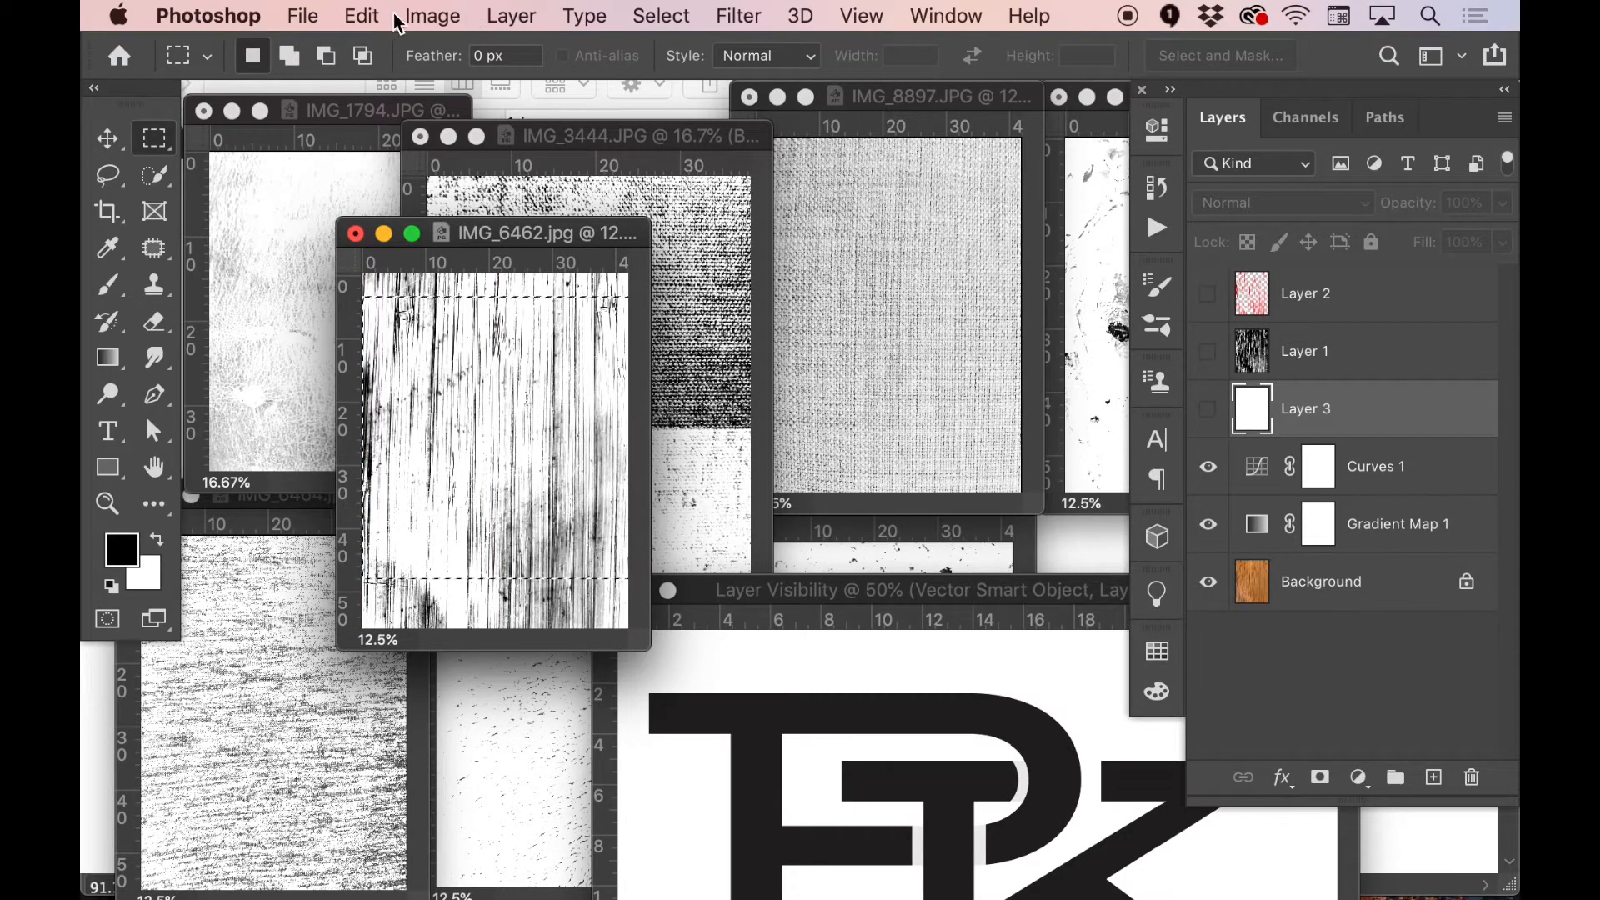
left_click(360, 17)
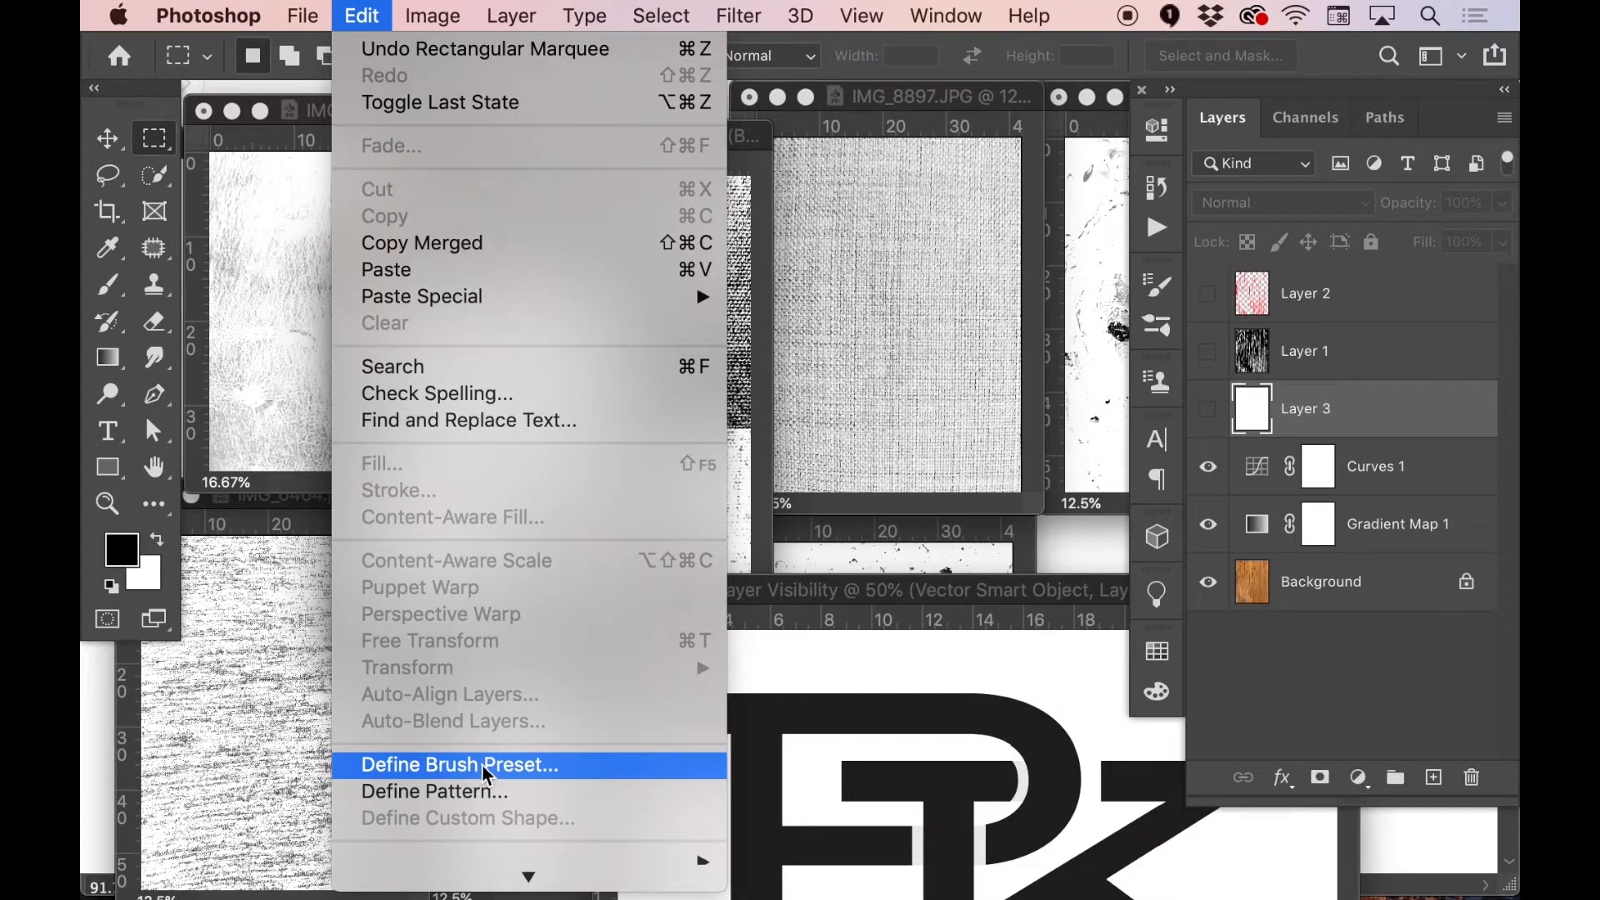
left_click(439, 764)
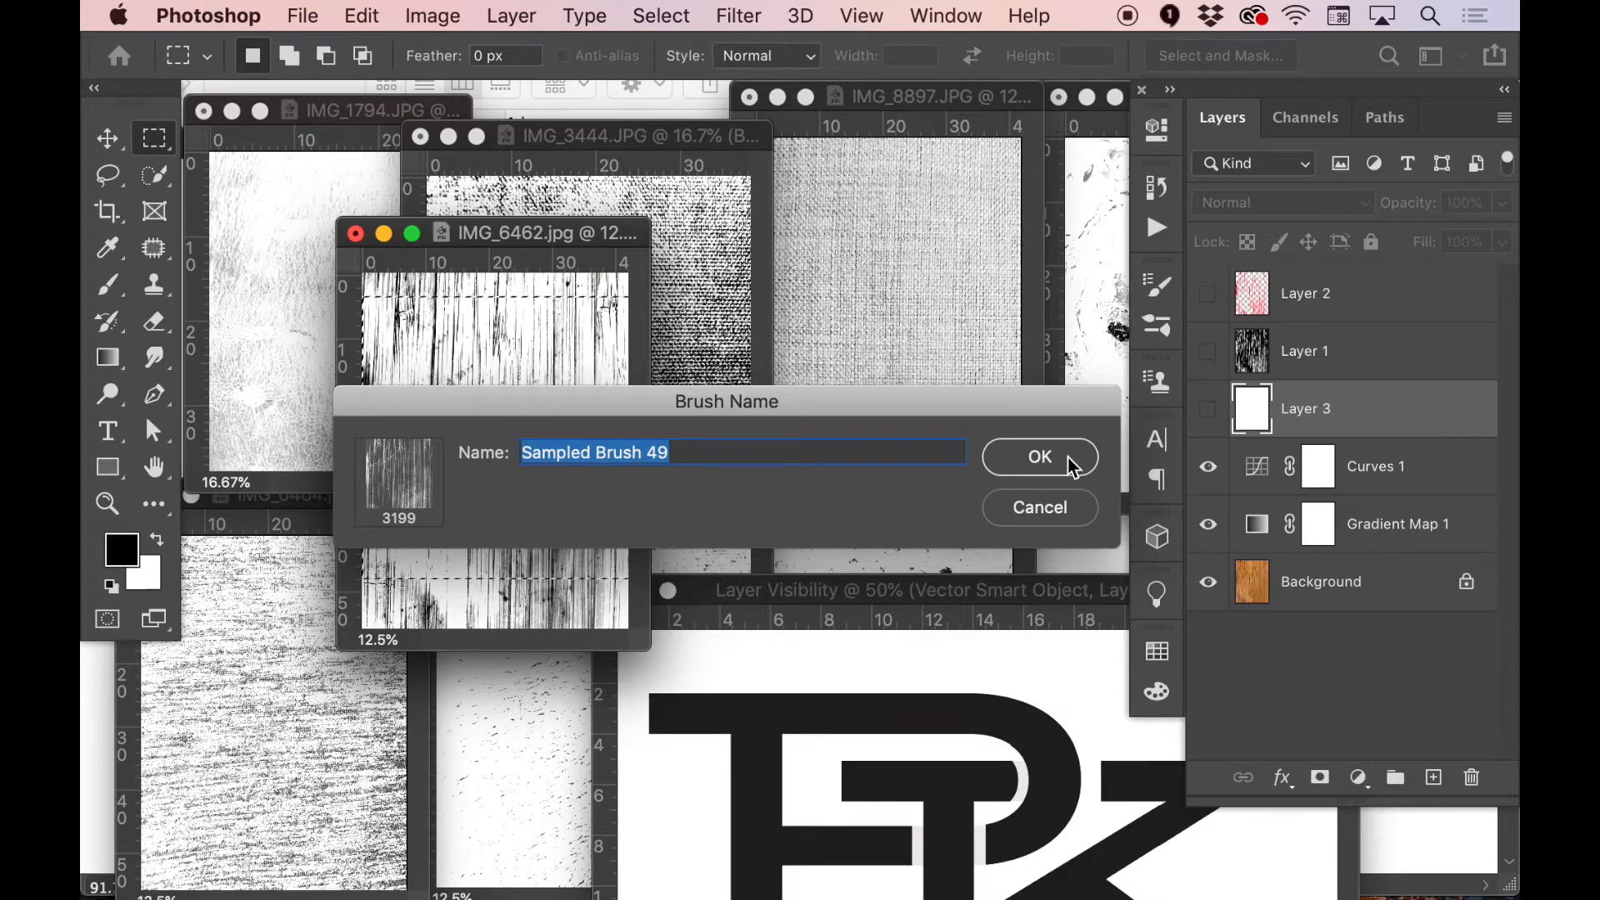
left_click(1041, 466)
- Bring the PK logo document forward and stamp the wood grain brush once on its layer mask at size 2100
mouse_move(923, 590)
left_mouse_down()
mouse_move(882, 476)
mouse_move(650, 290)
mouse_move(594, 297)
left_mouse_up()
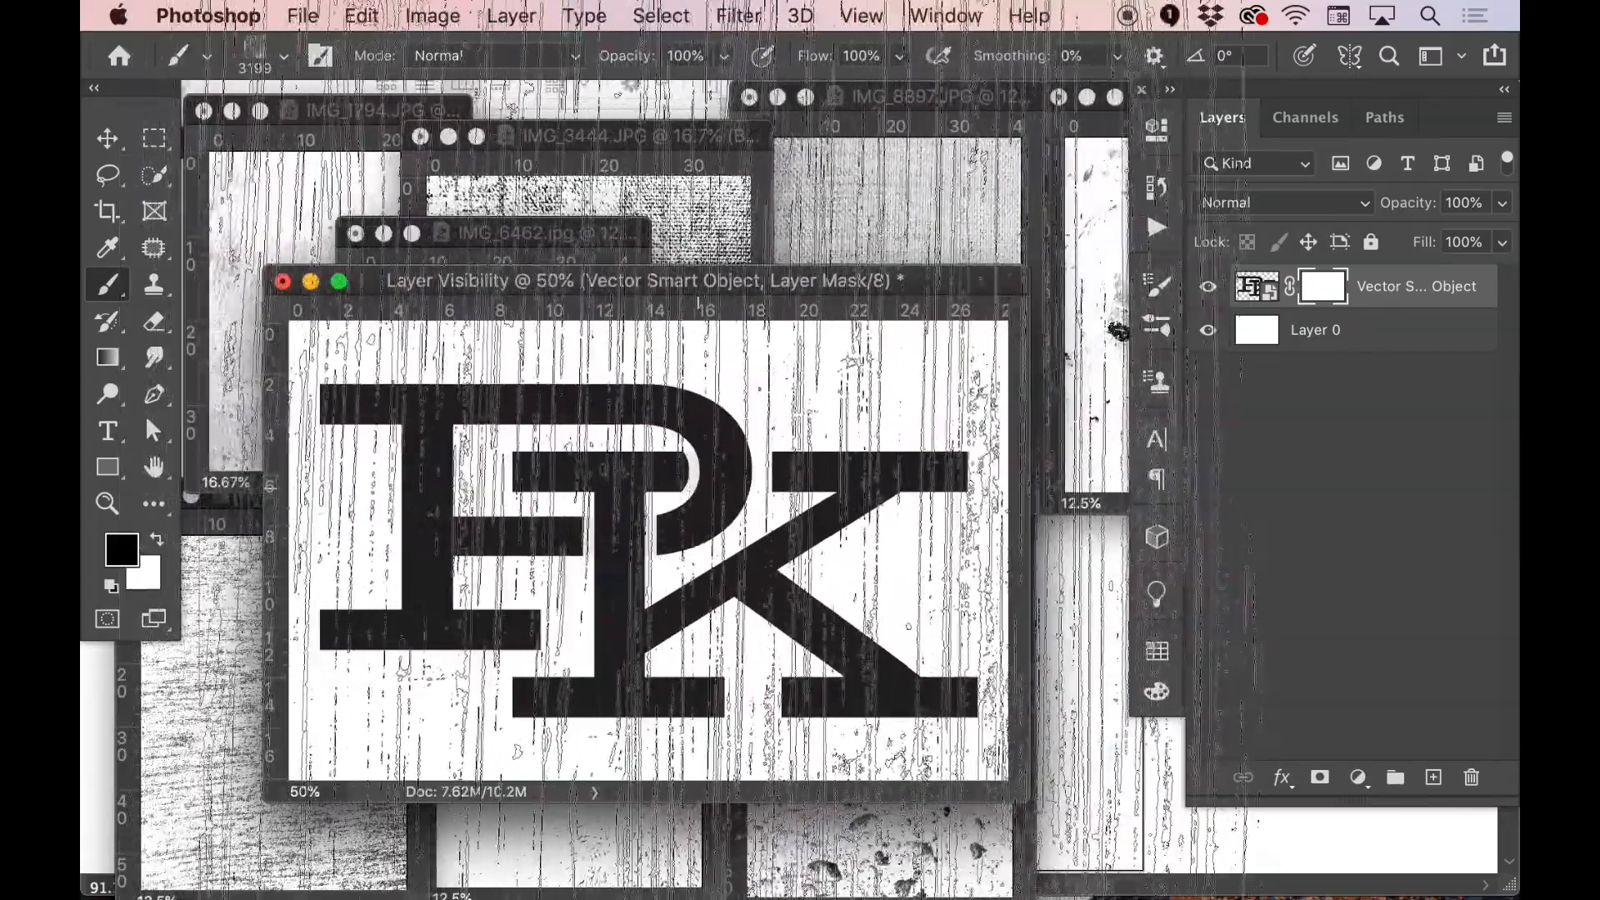
key("[")
key("[")
key("[")
key("[")
key("[")
key("[")
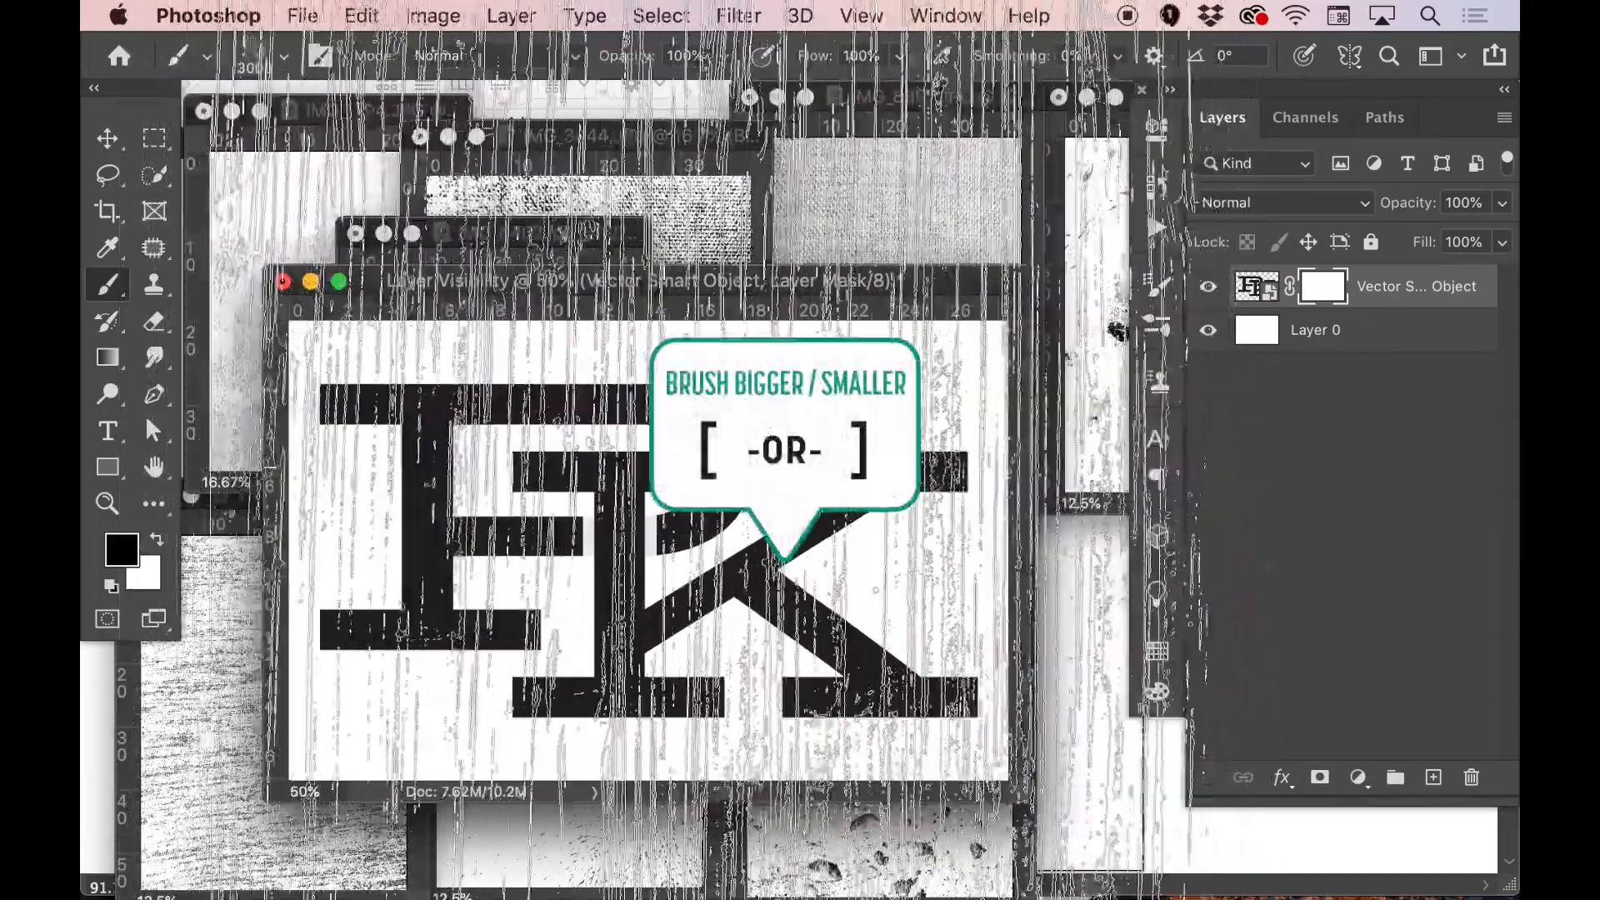
key("[")
key("[")
key("[")
key("[")
key("[")
key("[")
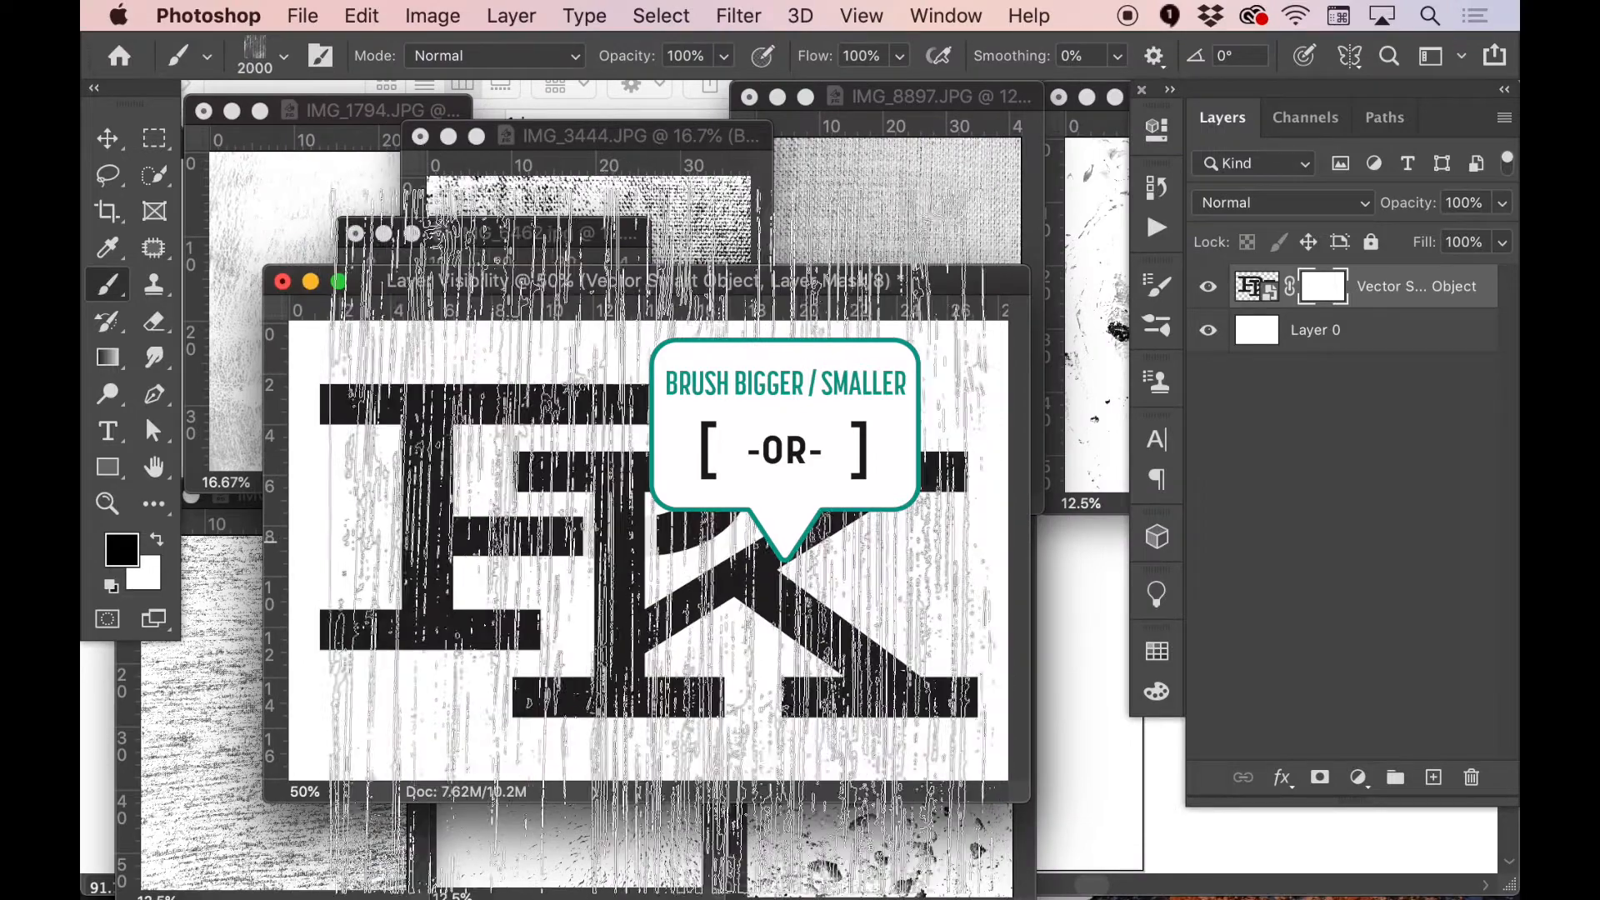
key("bracketright")
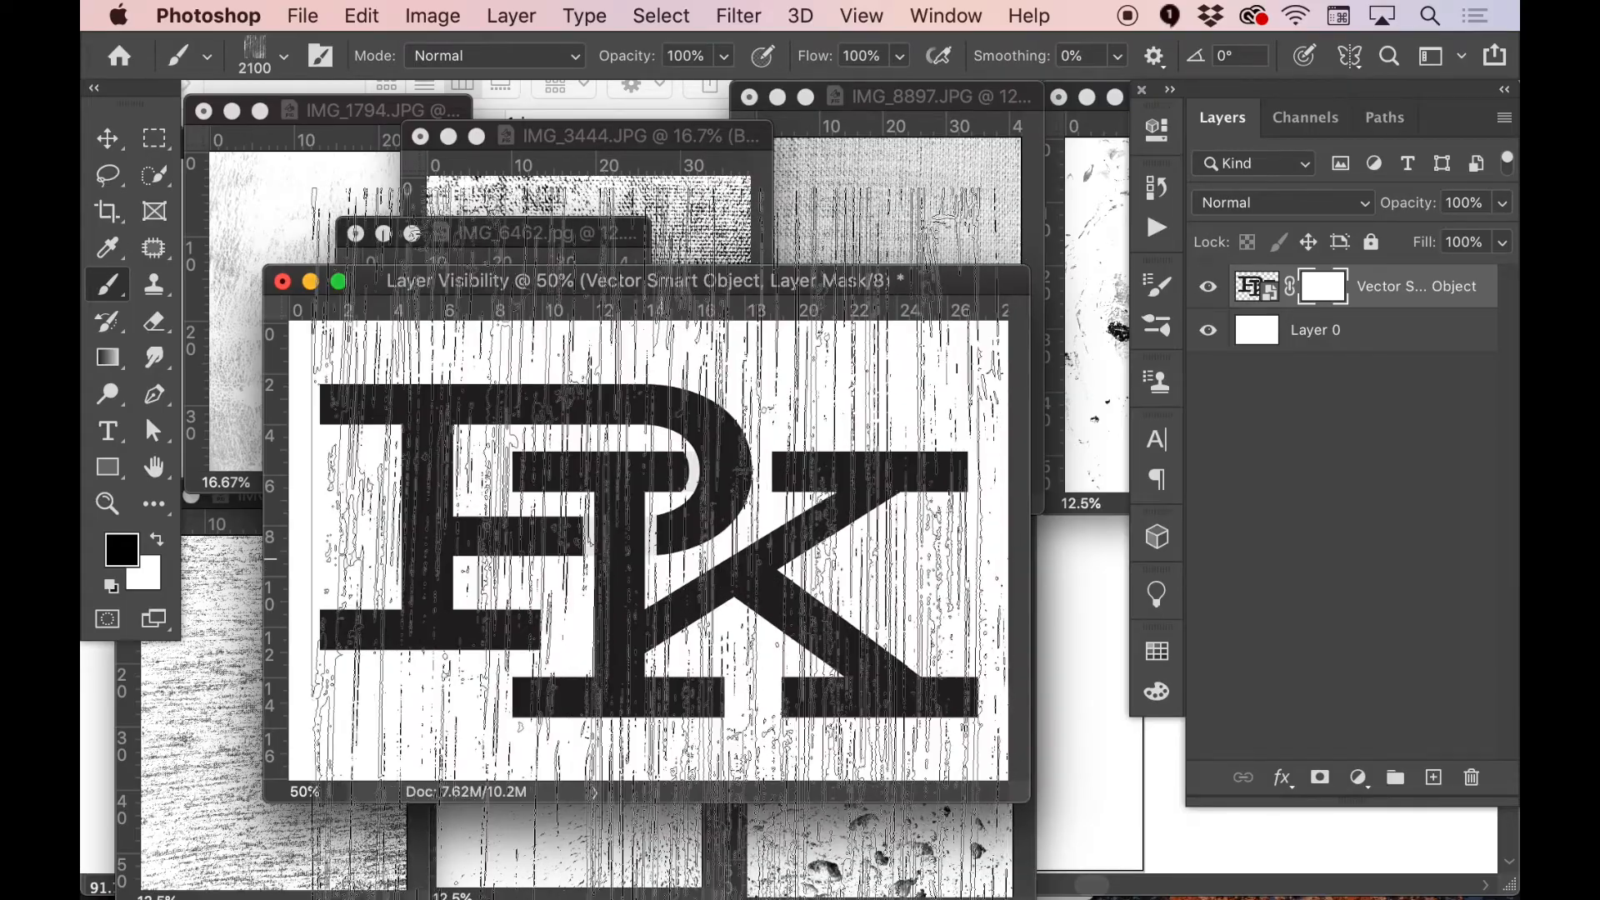
left_click(662, 625)
- Reduce the wood grain brush size to 1200
key("bracketleft")
key("bracketleft")
key("bracketleft")
key("bracketleft")
key("bracketleft")
key("bracketleft")
key("bracketleft")
key("bracketleft")
key("bracketleft")
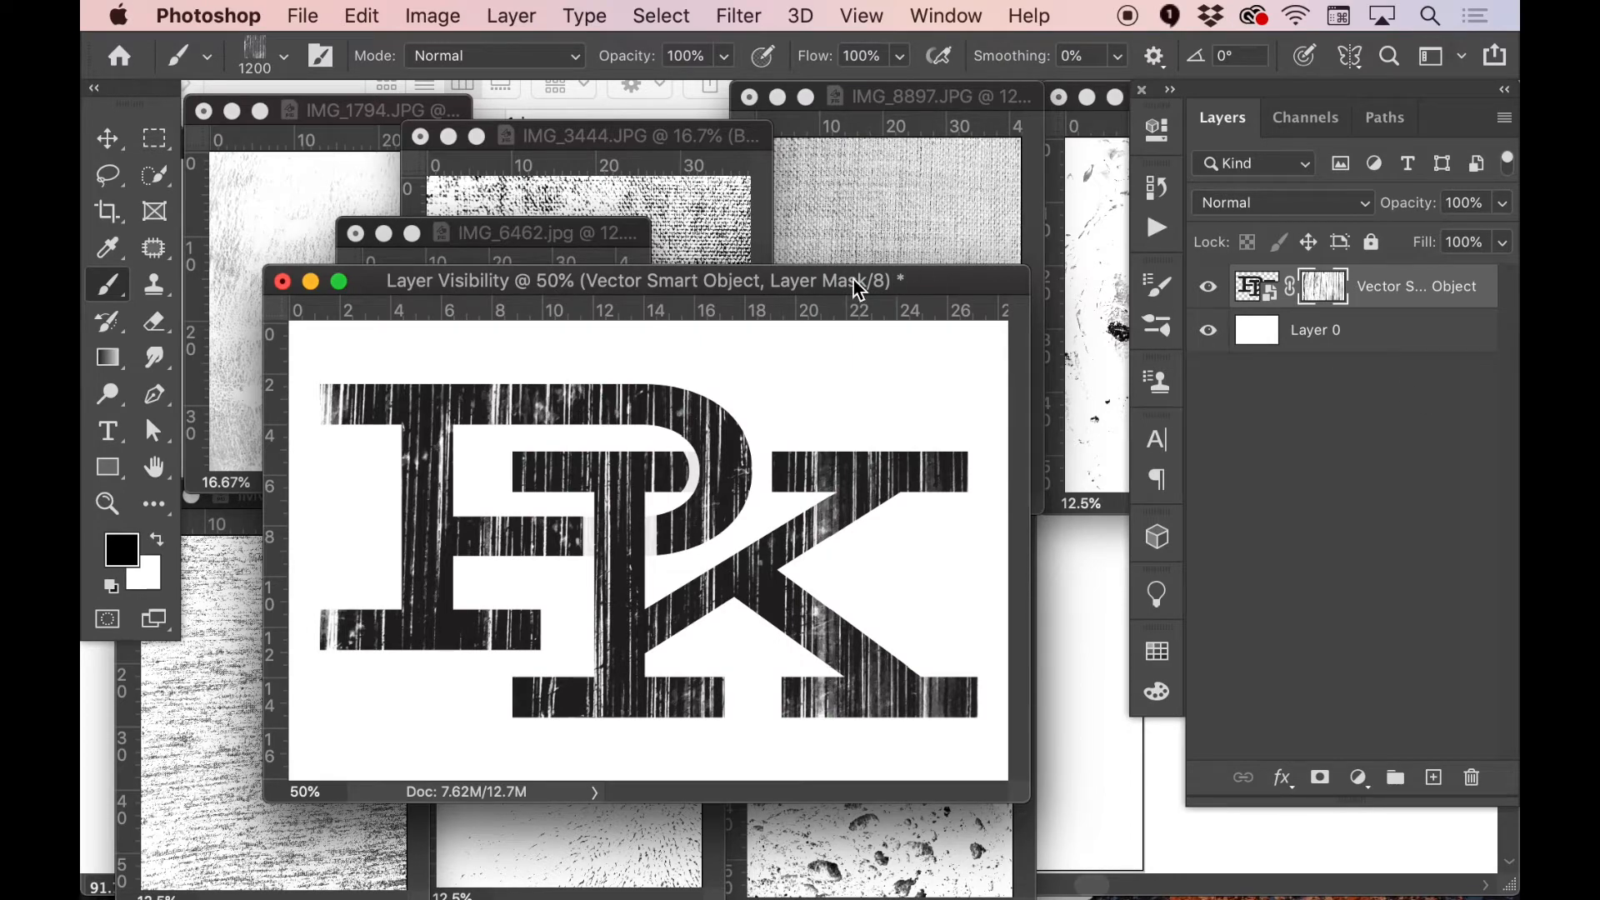
- Undo the wood grain stamp on the mask and move the logo document and IMG_6462.jpg apart
key("super+z")
left_click_drag(675, 293, 1010, 400)
left_click_drag(511, 233, 357, 232)
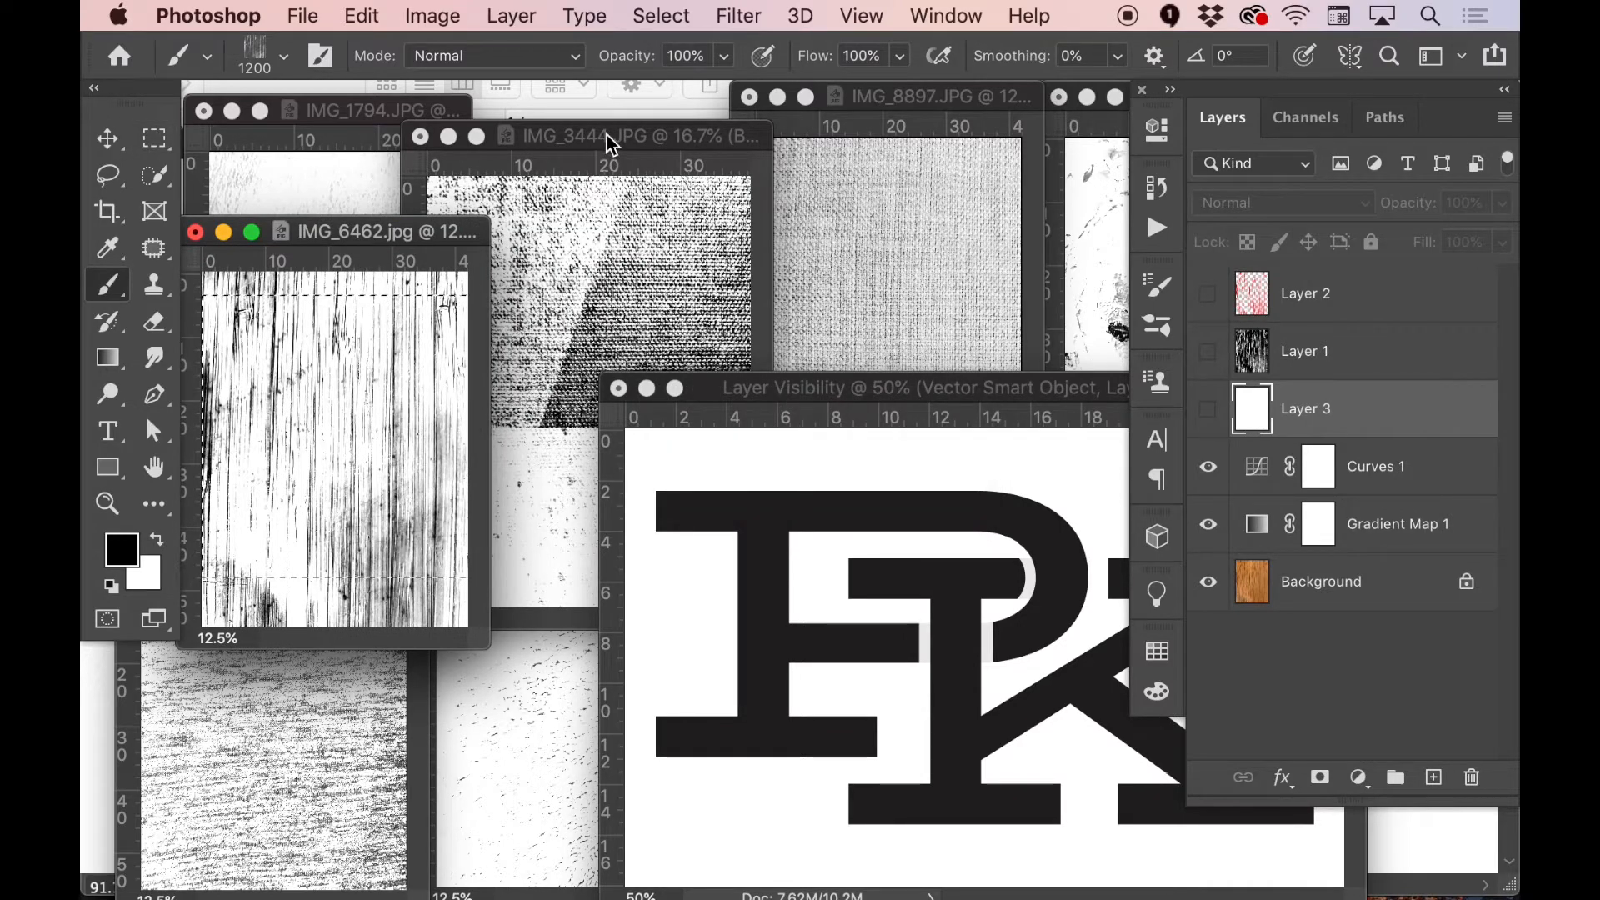
- Bring IMG_6461.jpg to the front, undo the accidental brush stamp on it, and show it at 25%
left_click(525, 746)
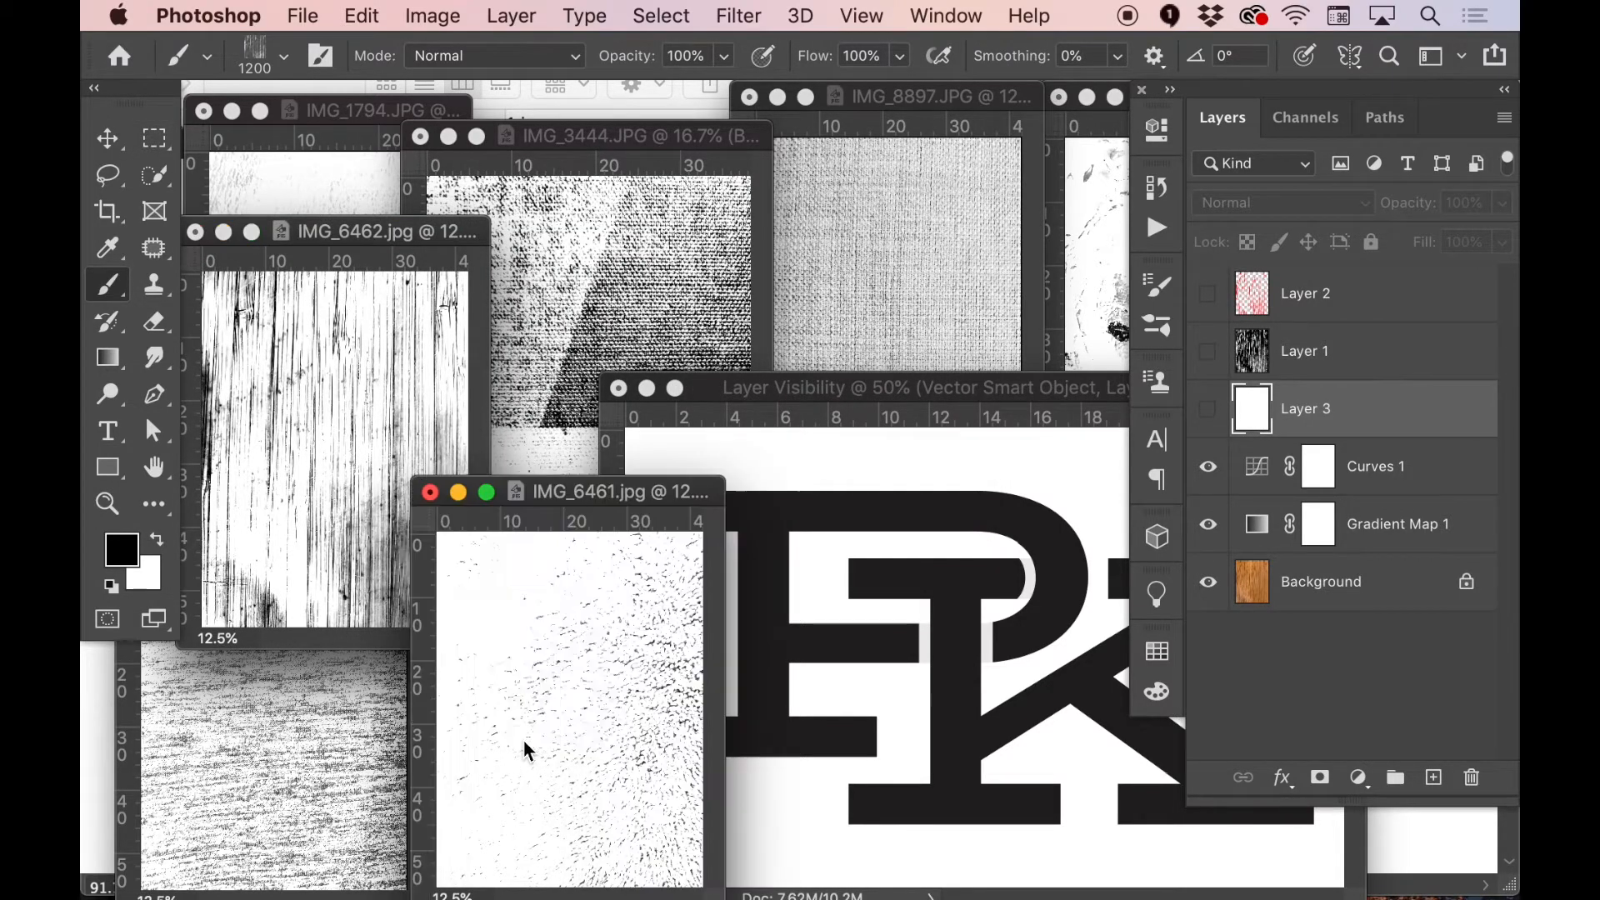
left_click(600, 586)
key("super+z")
key("l")
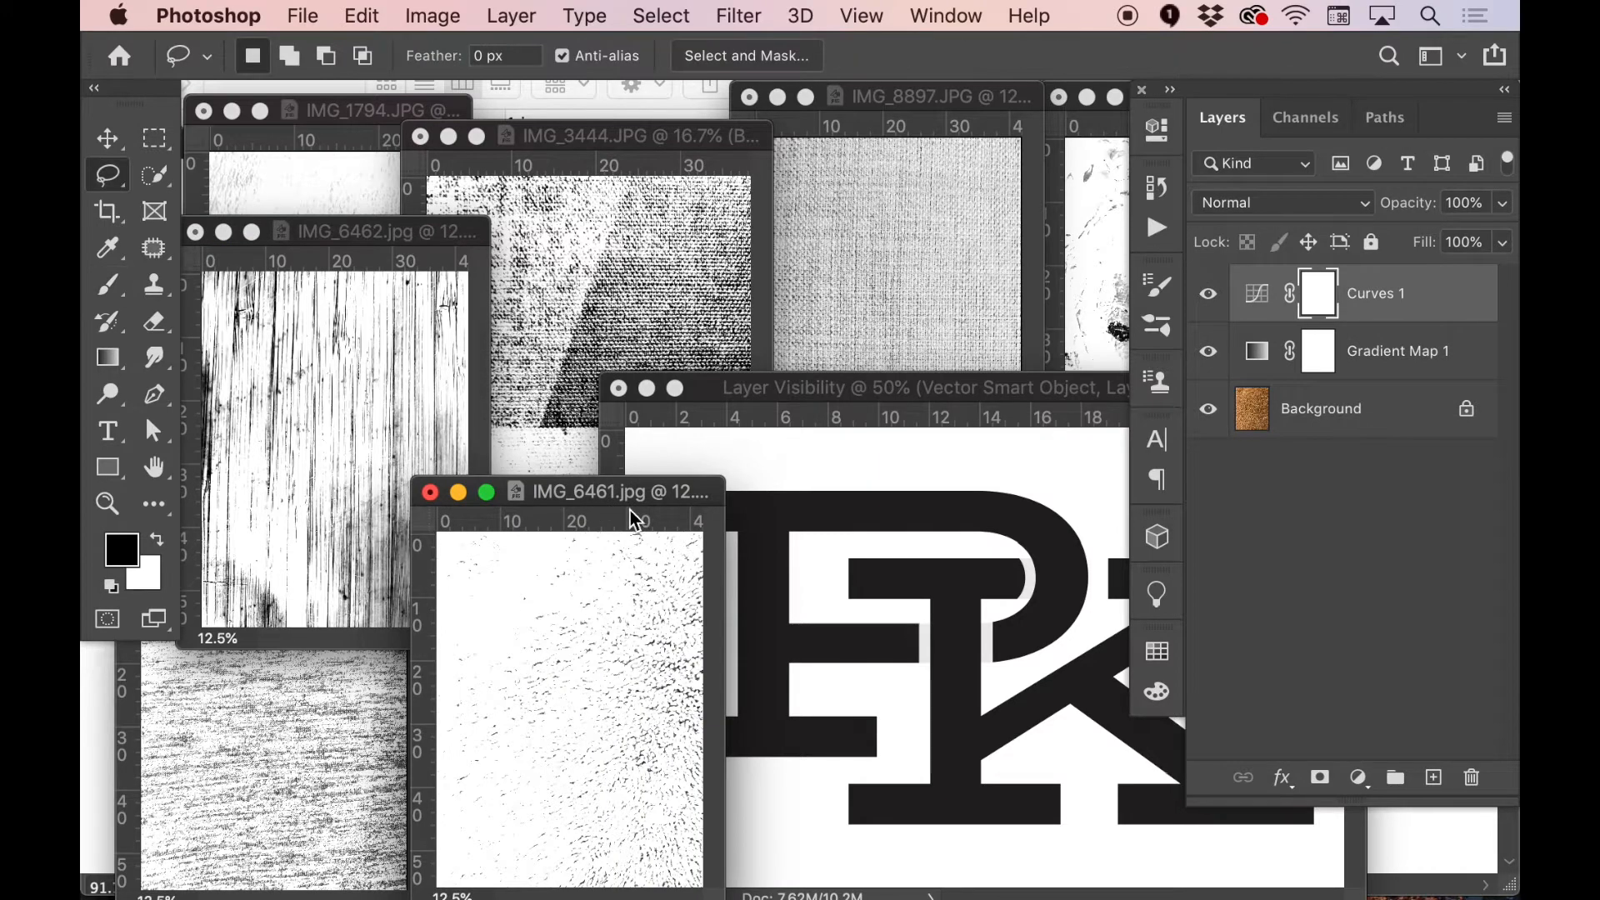
left_click_drag(627, 492, 524, 348)
key("super+equal")
key("super+equal")
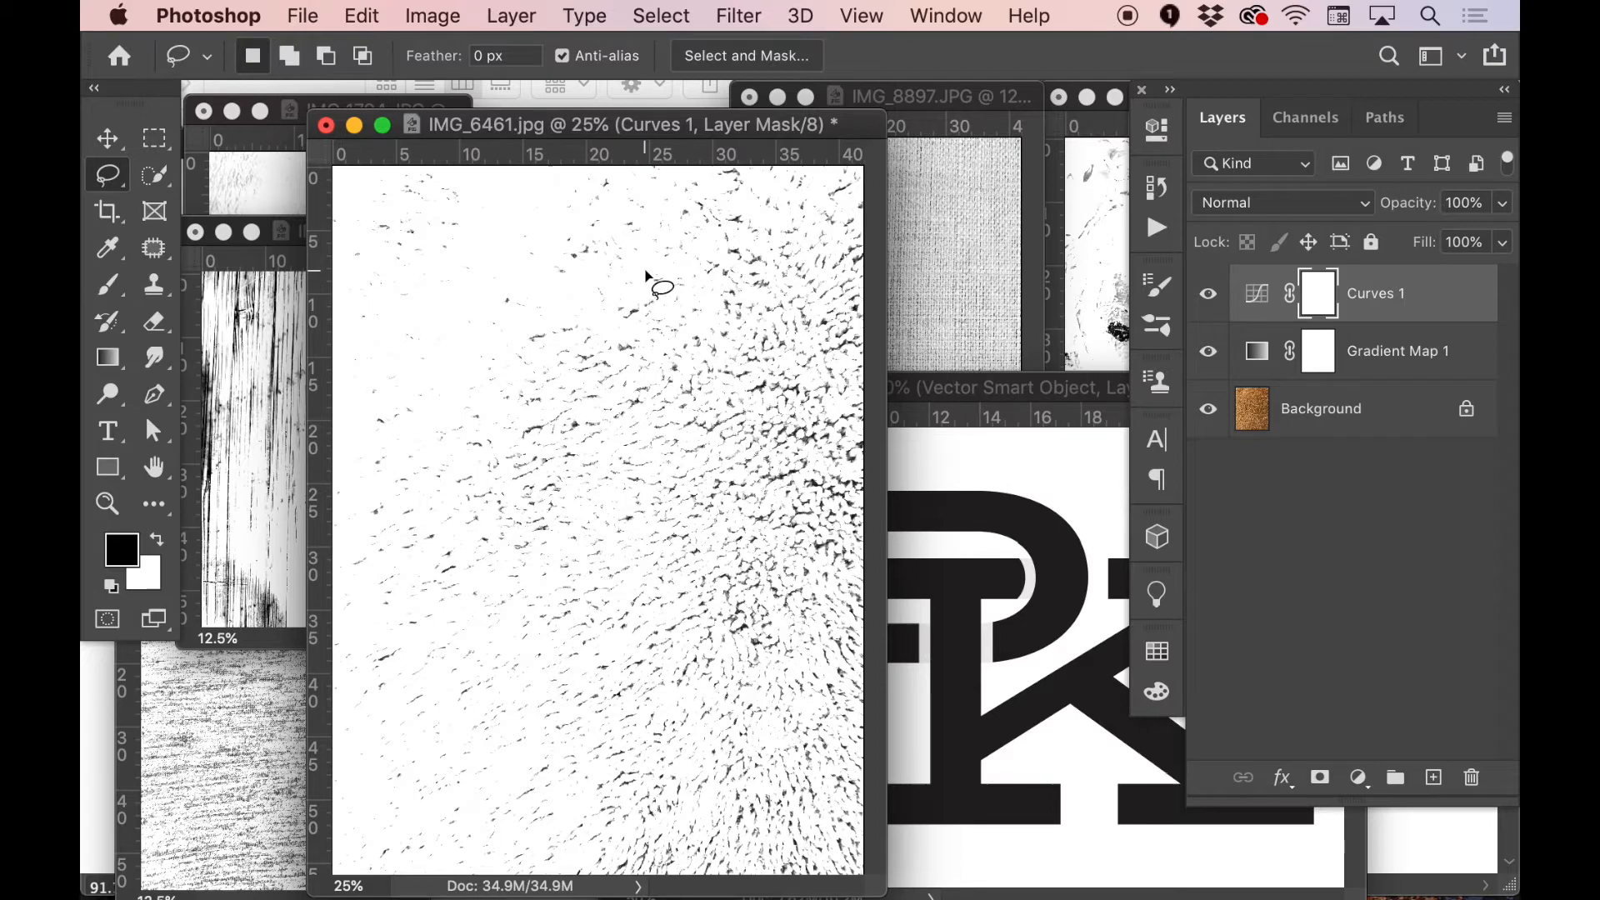
- Draw an irregular lasso selection around the sparser flecks to the left of the dense texture in IMG_6461.jpg
mouse_move(645, 272)
left_mouse_down()
mouse_move(506, 287)
mouse_move(444, 322)
mouse_move(431, 365)
mouse_move(373, 428)
left_mouse_up()
mouse_move(391, 517)
left_mouse_down()
mouse_move(363, 539)
mouse_move(369, 622)
left_mouse_up()
mouse_move(486, 762)
left_mouse_down()
mouse_move(527, 765)
mouse_move(620, 725)
mouse_move(677, 679)
mouse_move(718, 601)
mouse_move(708, 555)
left_mouse_up()
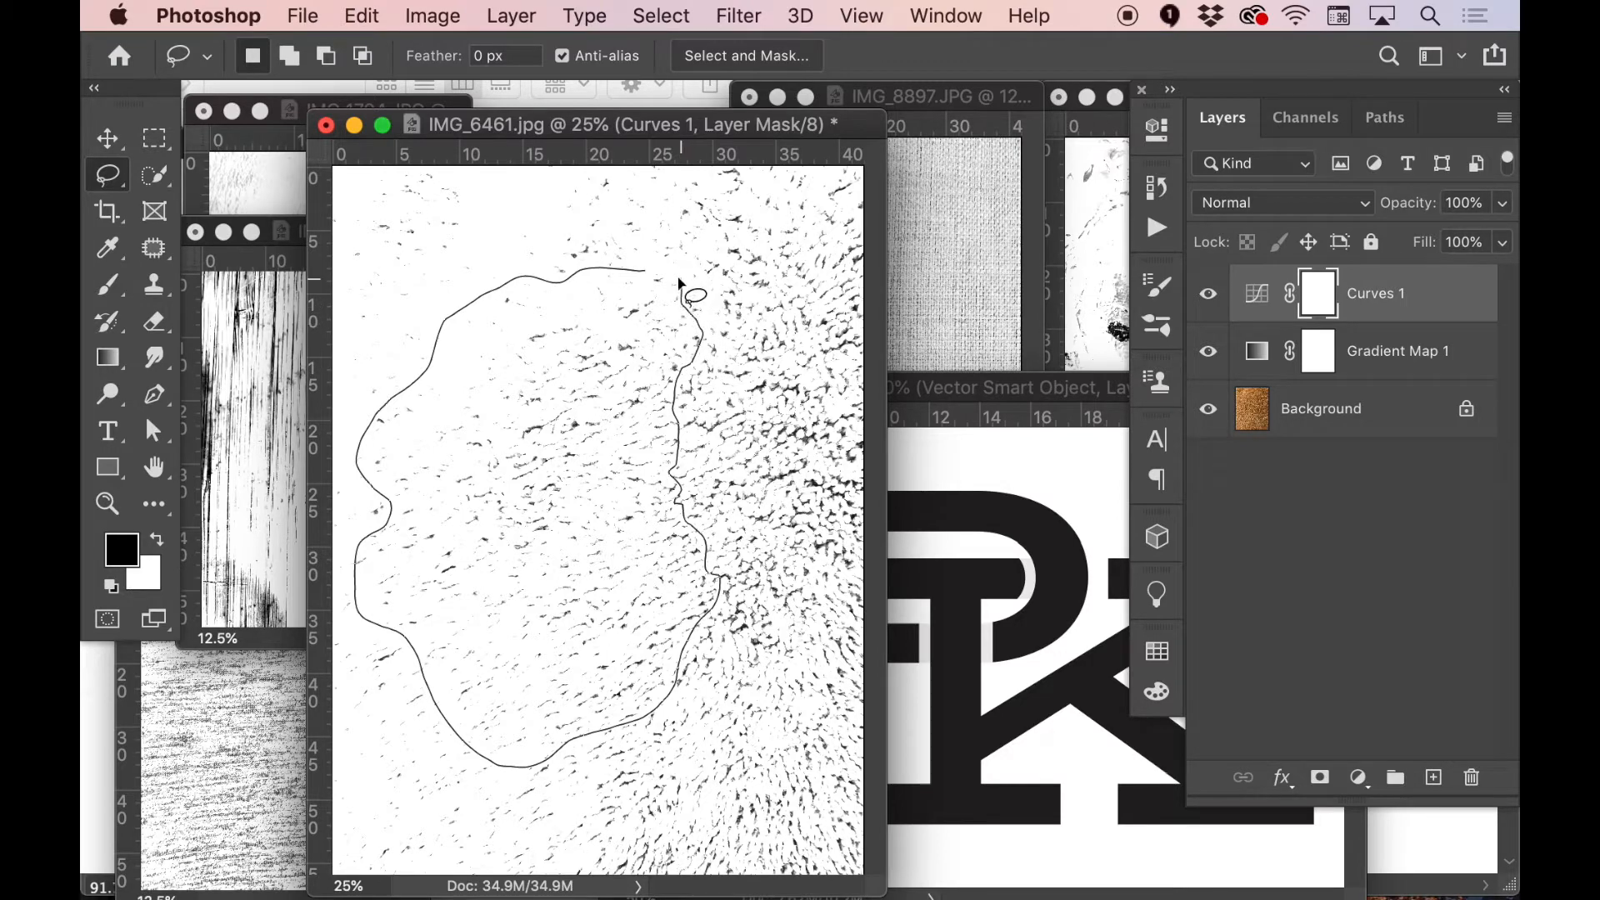
left_click_drag(629, 277, 633, 275)
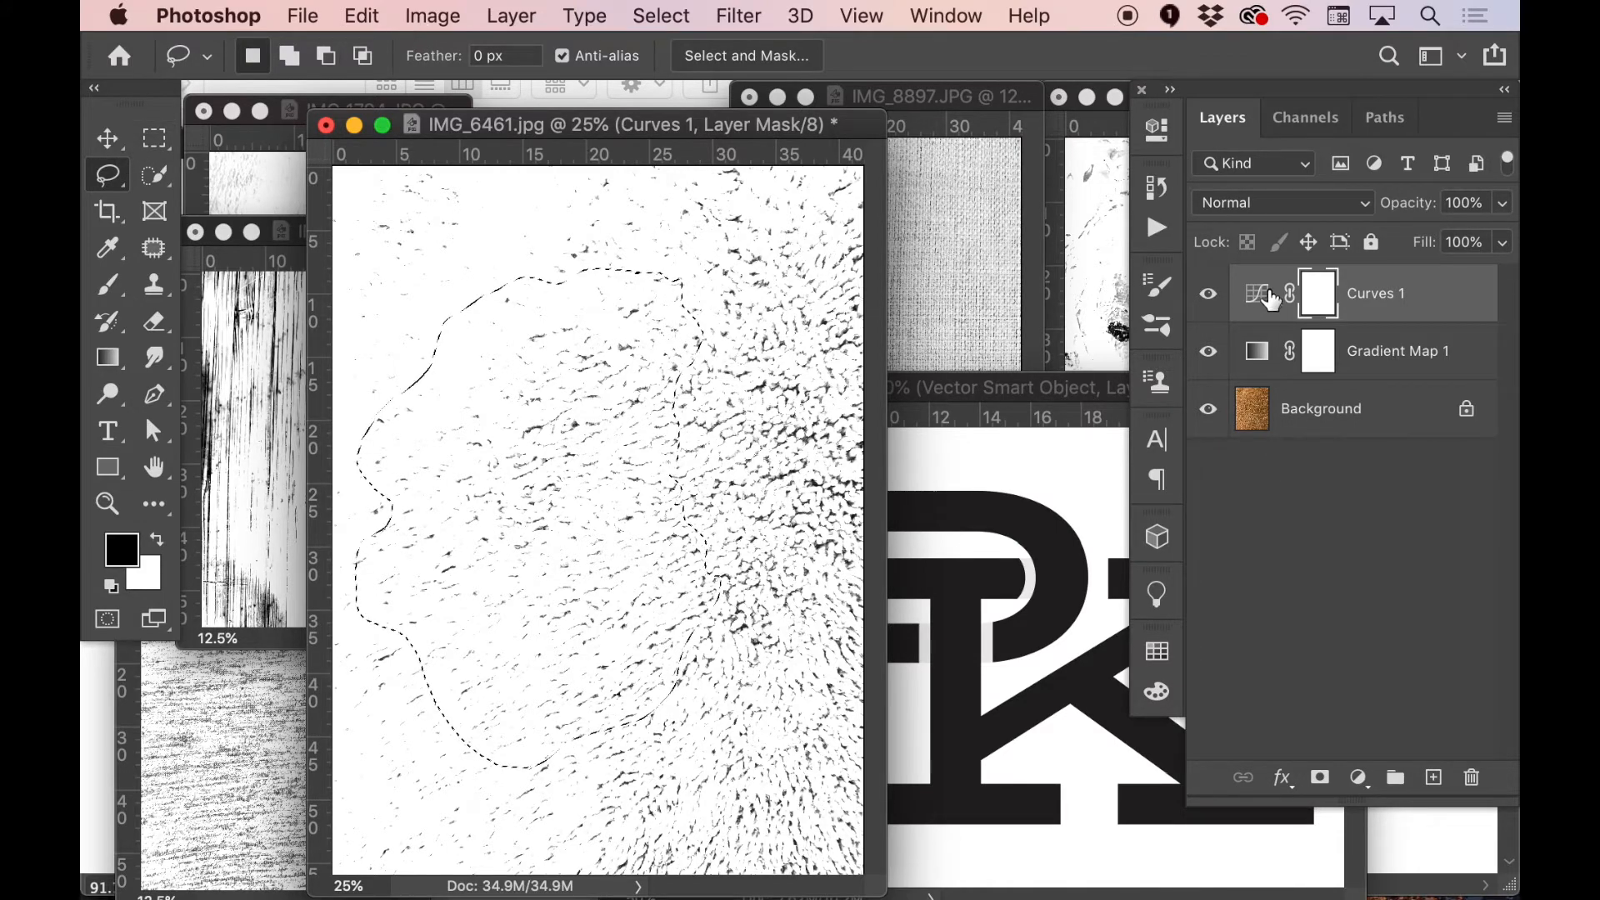
- Define the lassoed flecks on the Background layer as a brush preset named Sampled Brush 50
left_click(1287, 408)
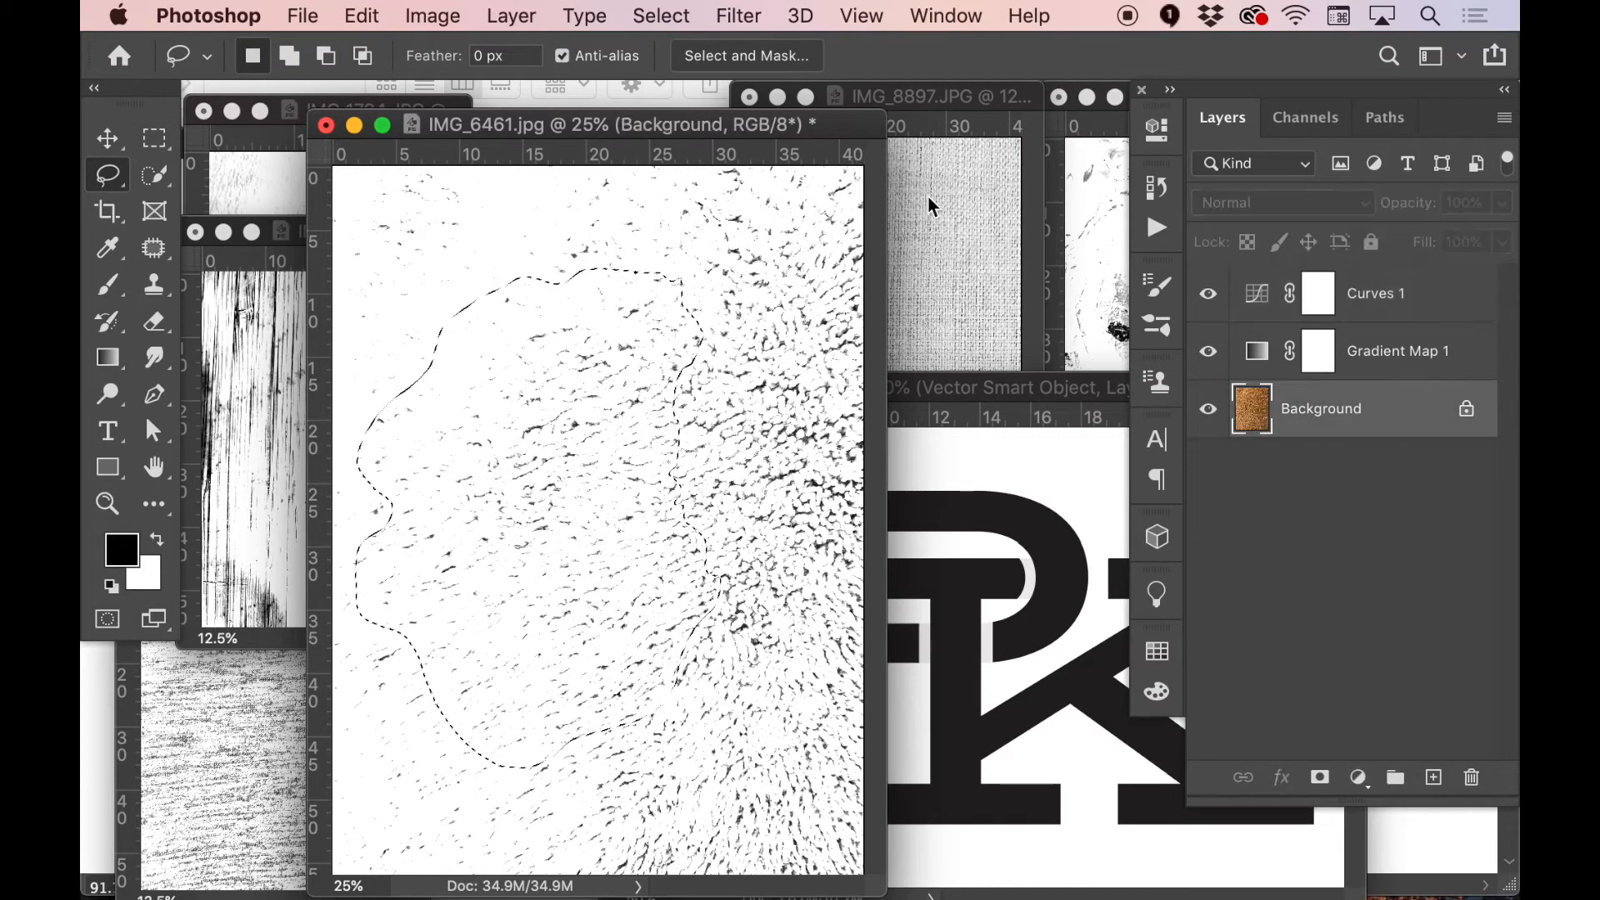
left_click(356, 17)
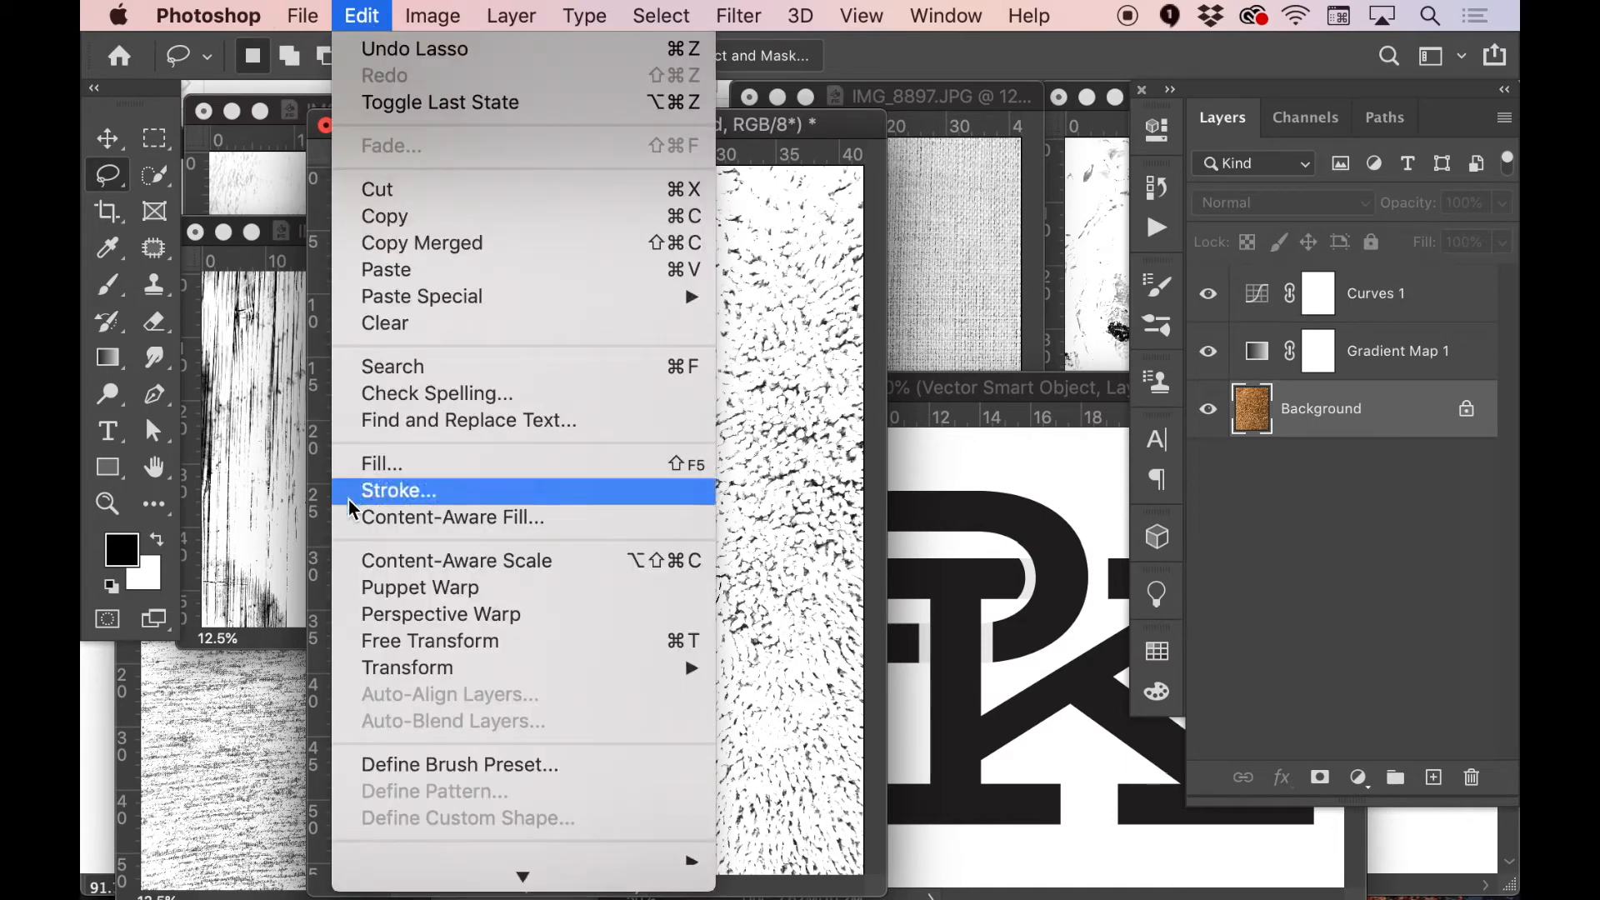
left_click(451, 767)
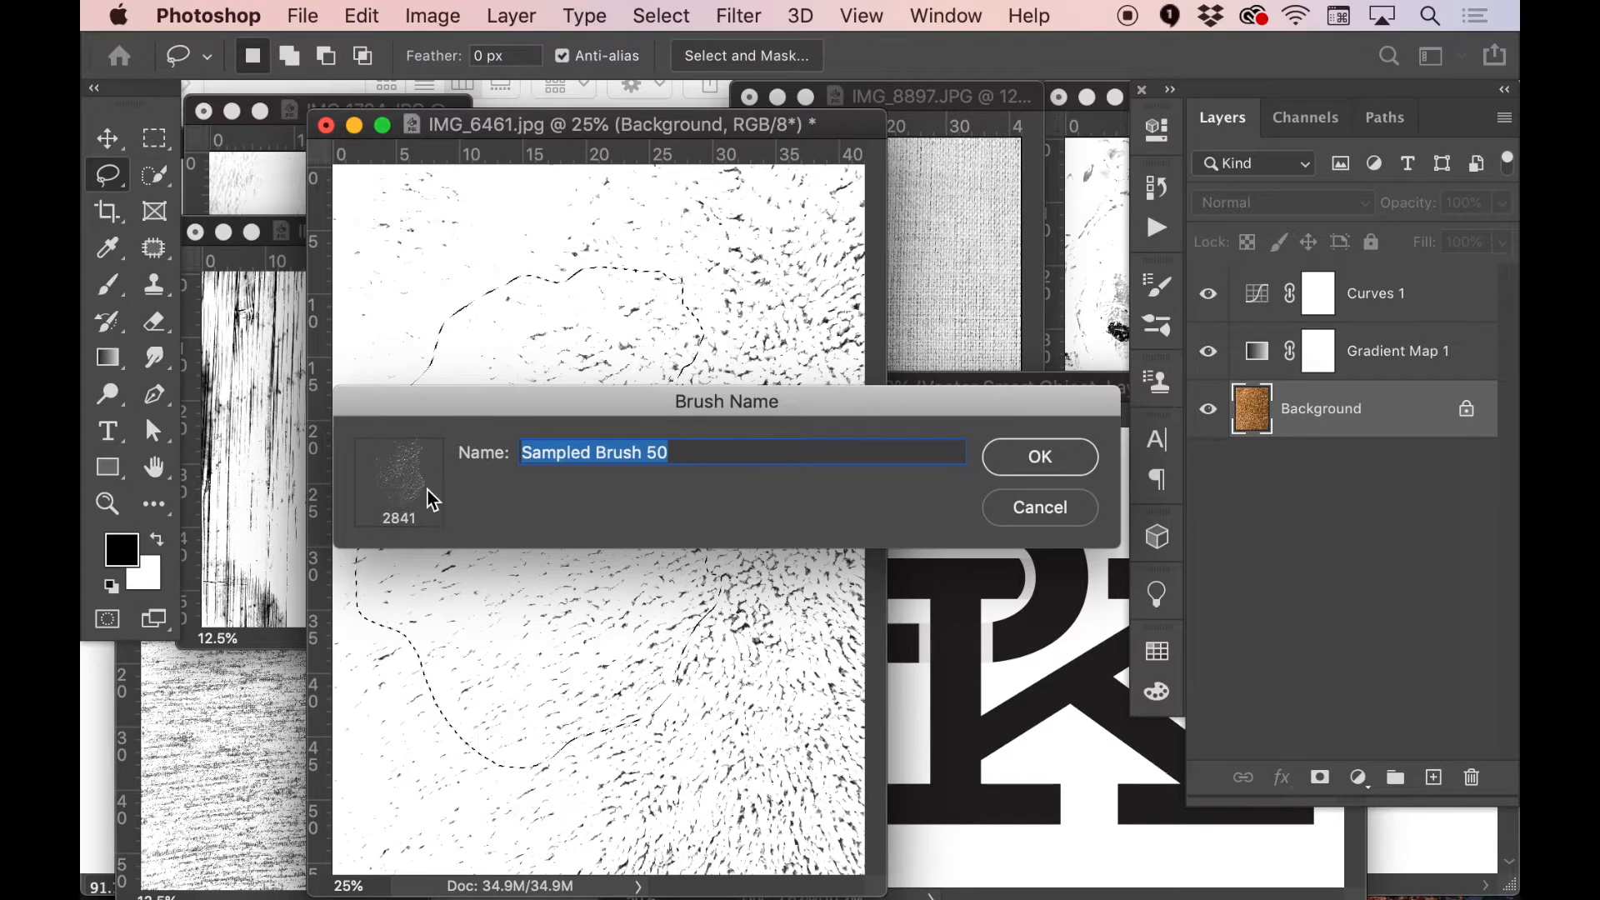
left_click(1040, 458)
- Bring the logo document to the front and reduce the fleck brush size to 1000
mouse_move(1055, 392)
left_mouse_down()
mouse_move(581, 142)
mouse_move(681, 180)
left_mouse_up()
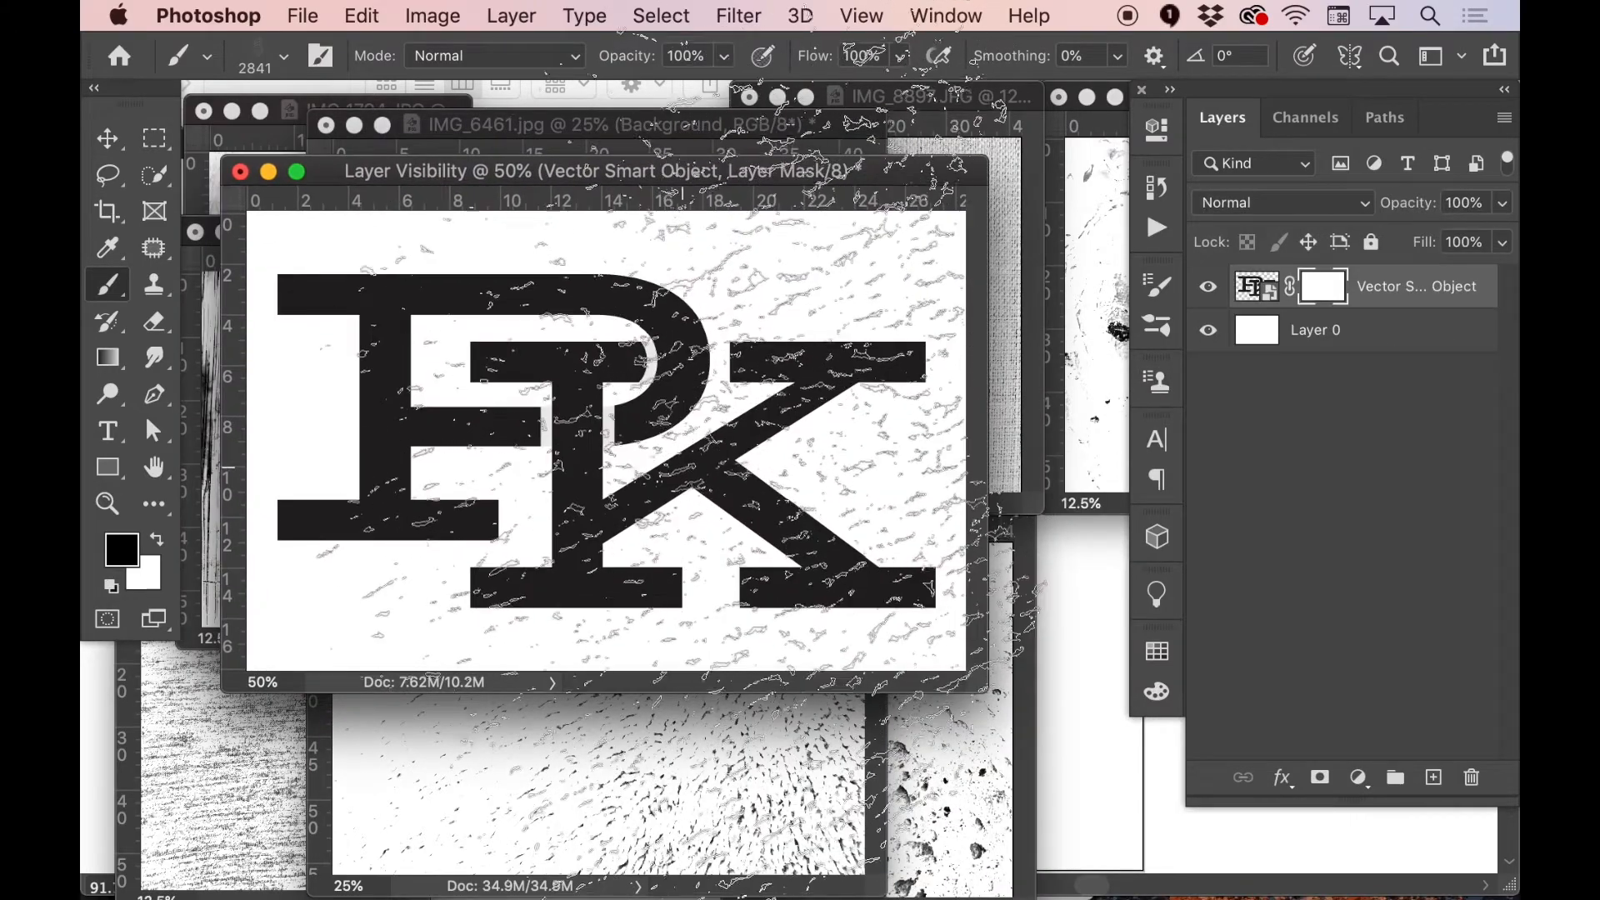
key("bracketleft")
key("bracketleft")
key("bracketleft")
key("bracketleft")
key("bracketleft")
key("bracketleft")
key("bracketleft")
key("bracketleft")
key("bracketleft")
key("bracketleft")
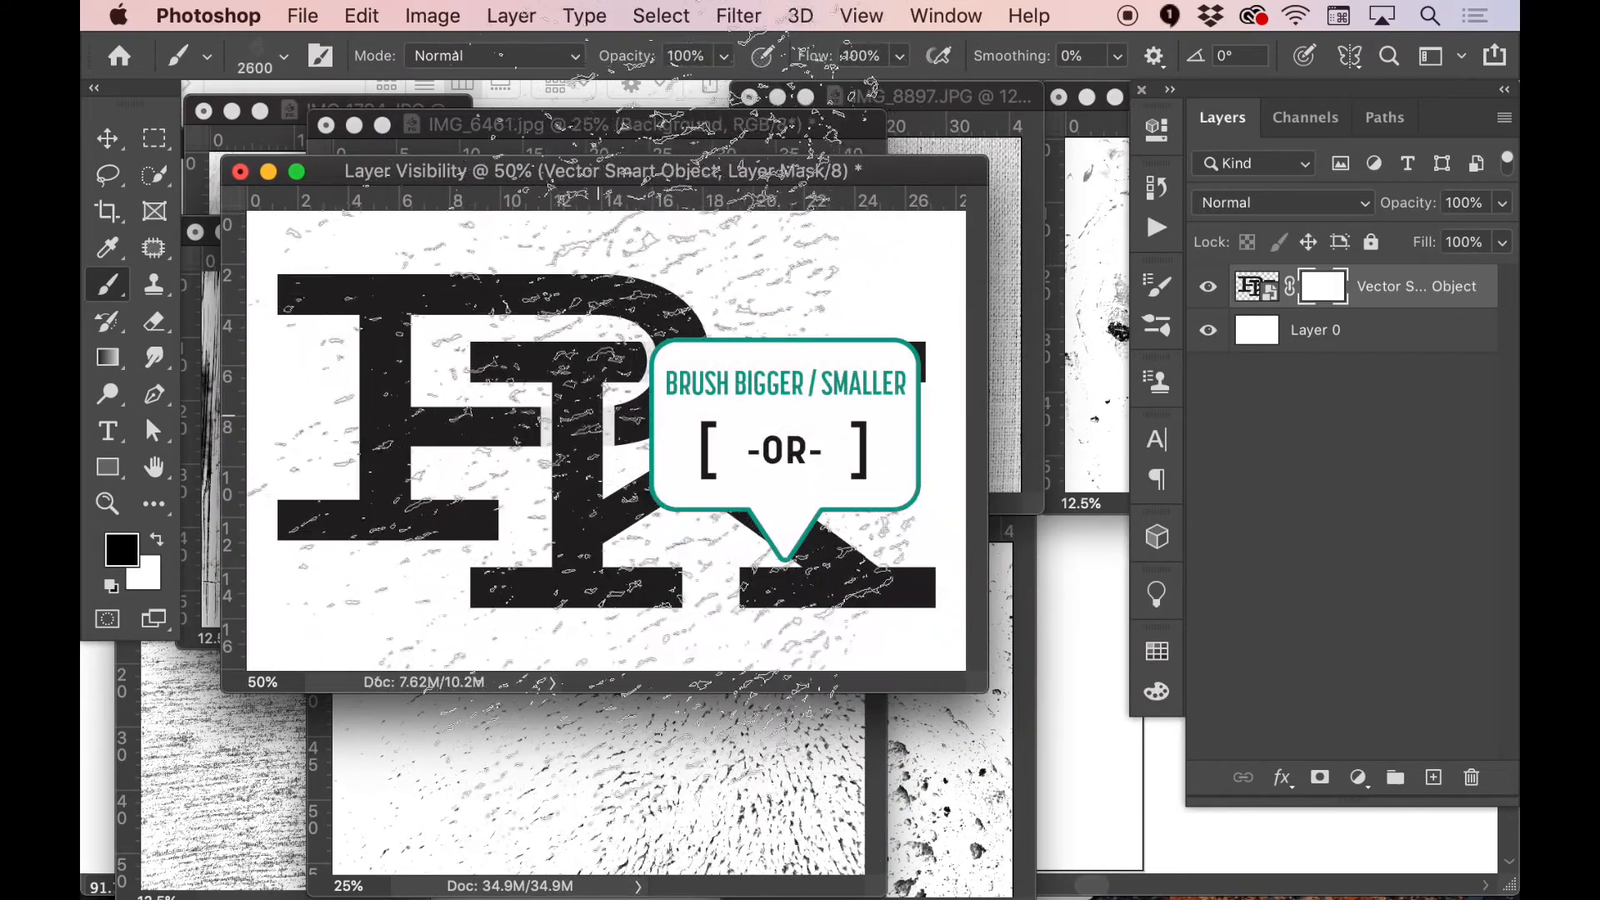
key("bracketleft")
key("bracketleft")
key("bracketleft")
key("bracketleft")
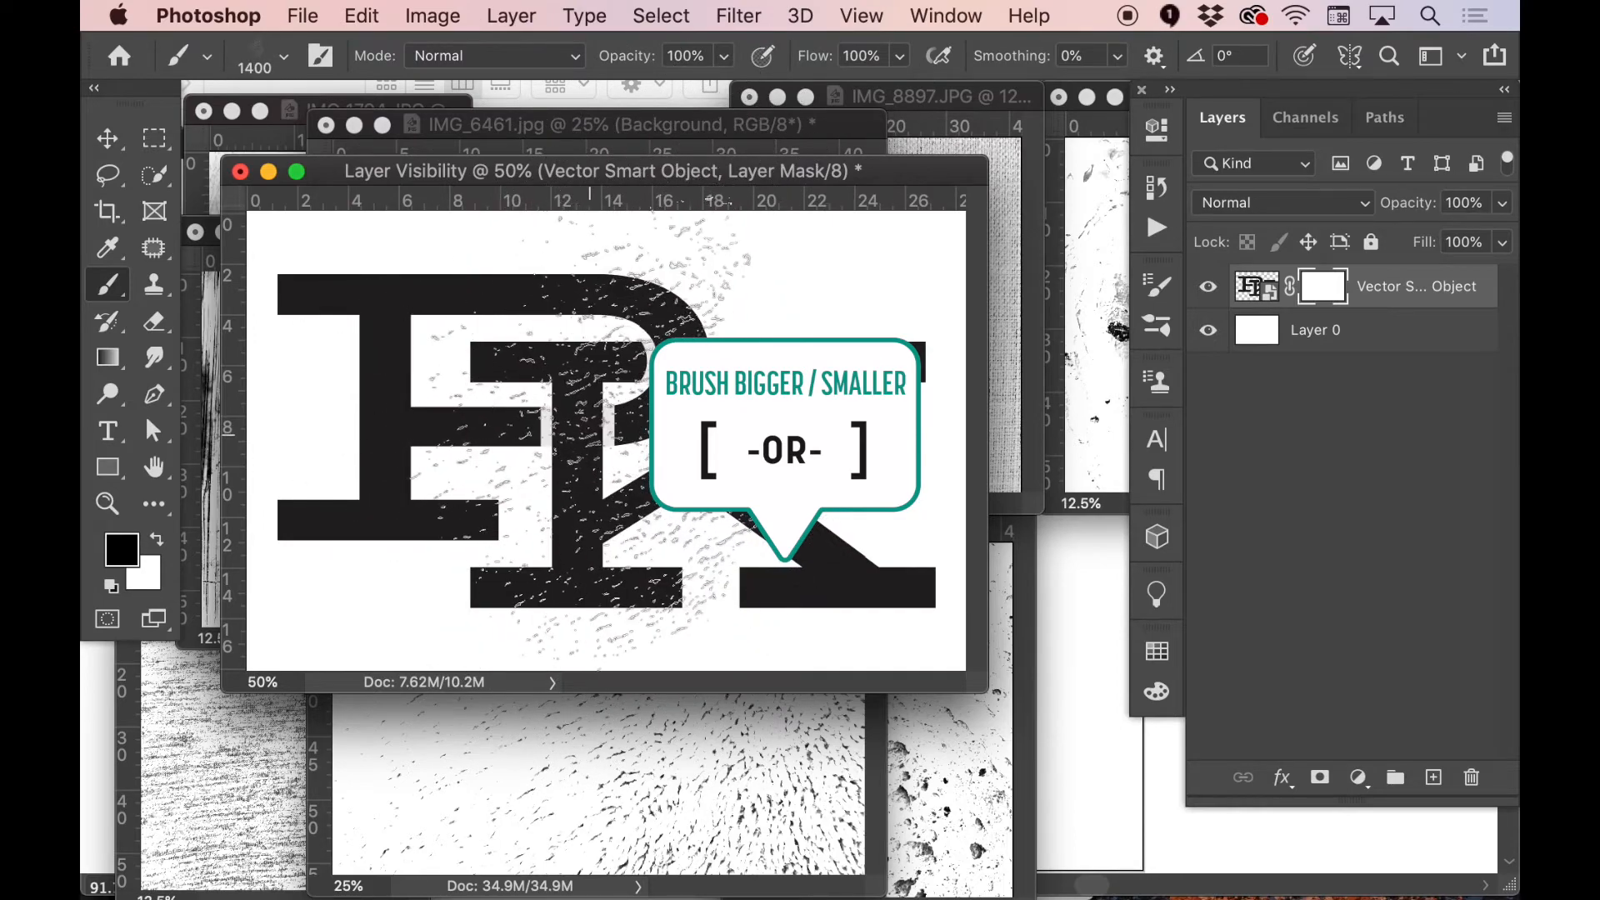
key("bracketleft")
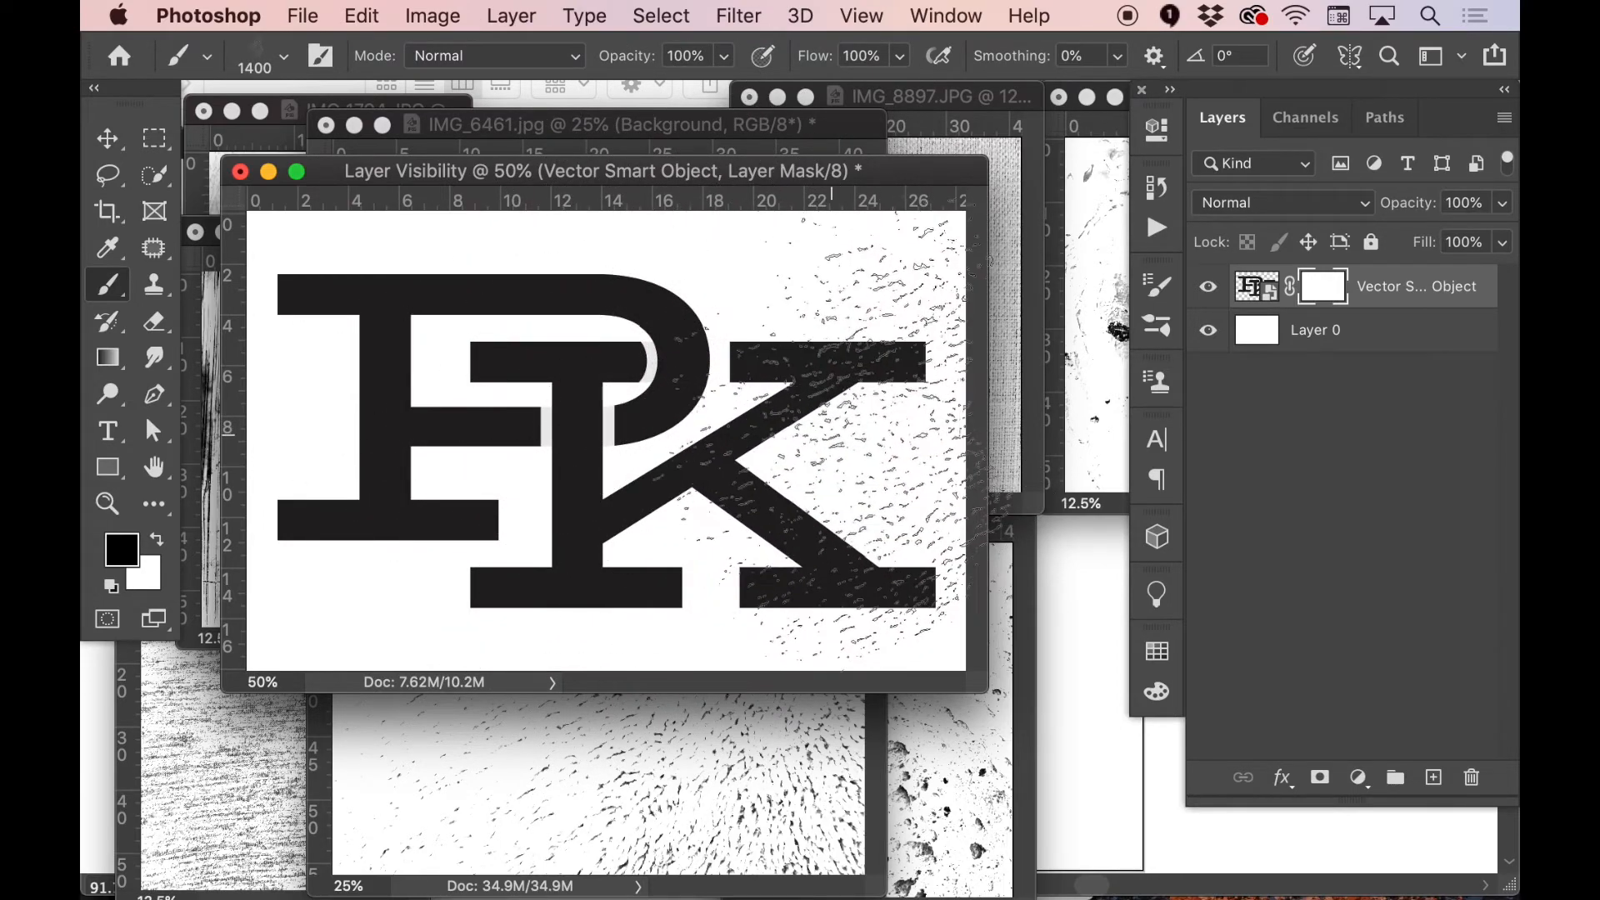
key("bracketleft")
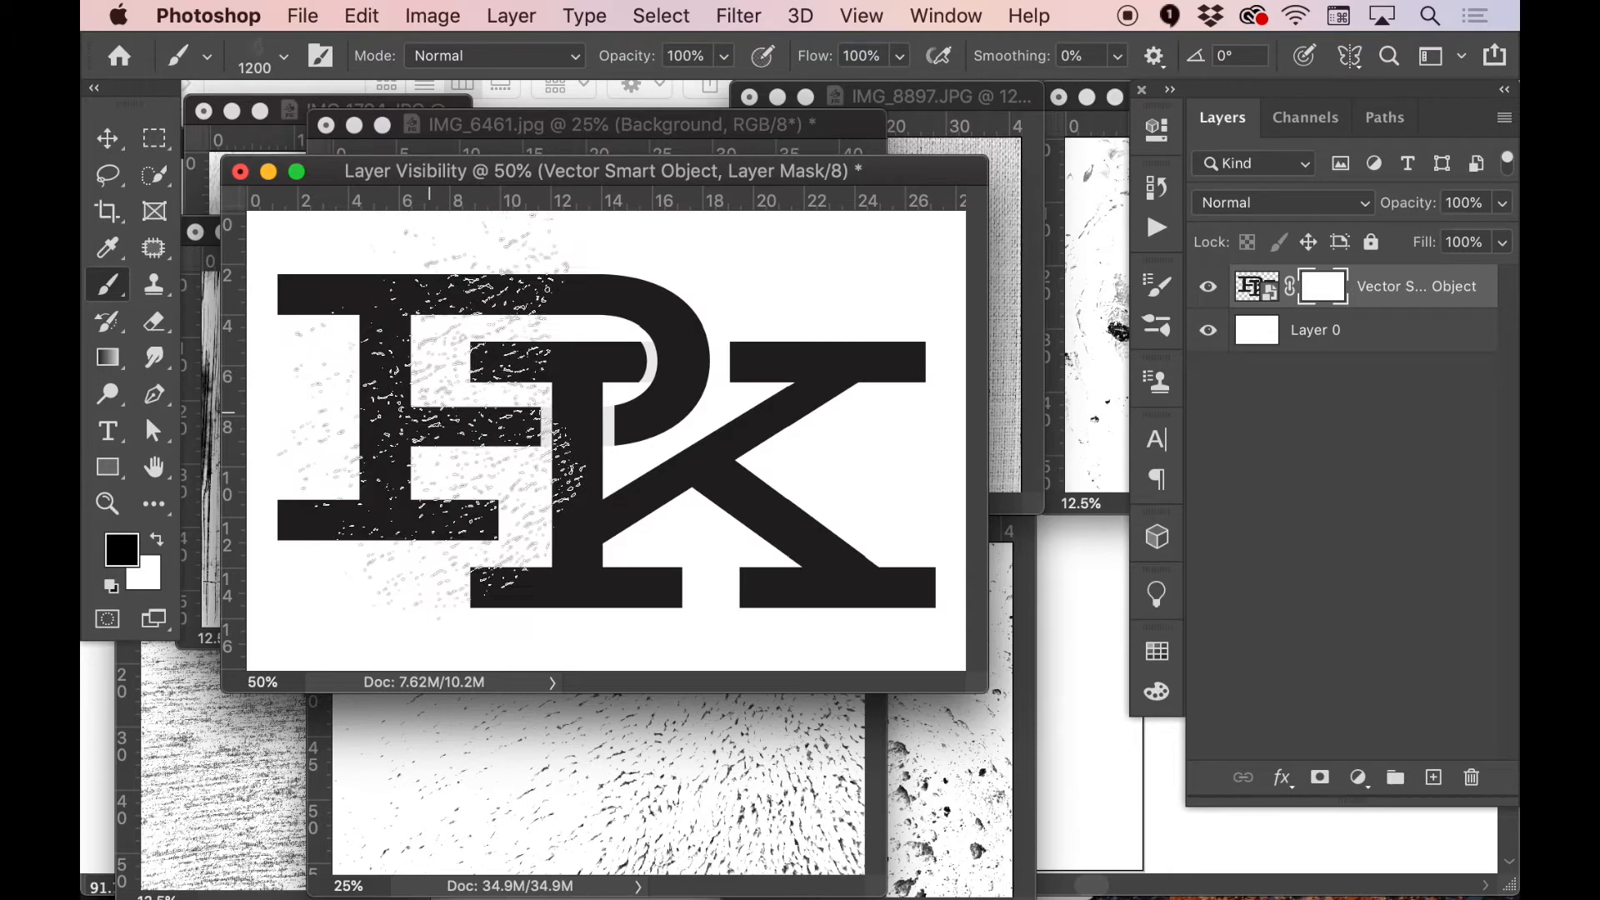
key("bracketleft")
key("bracketleft")
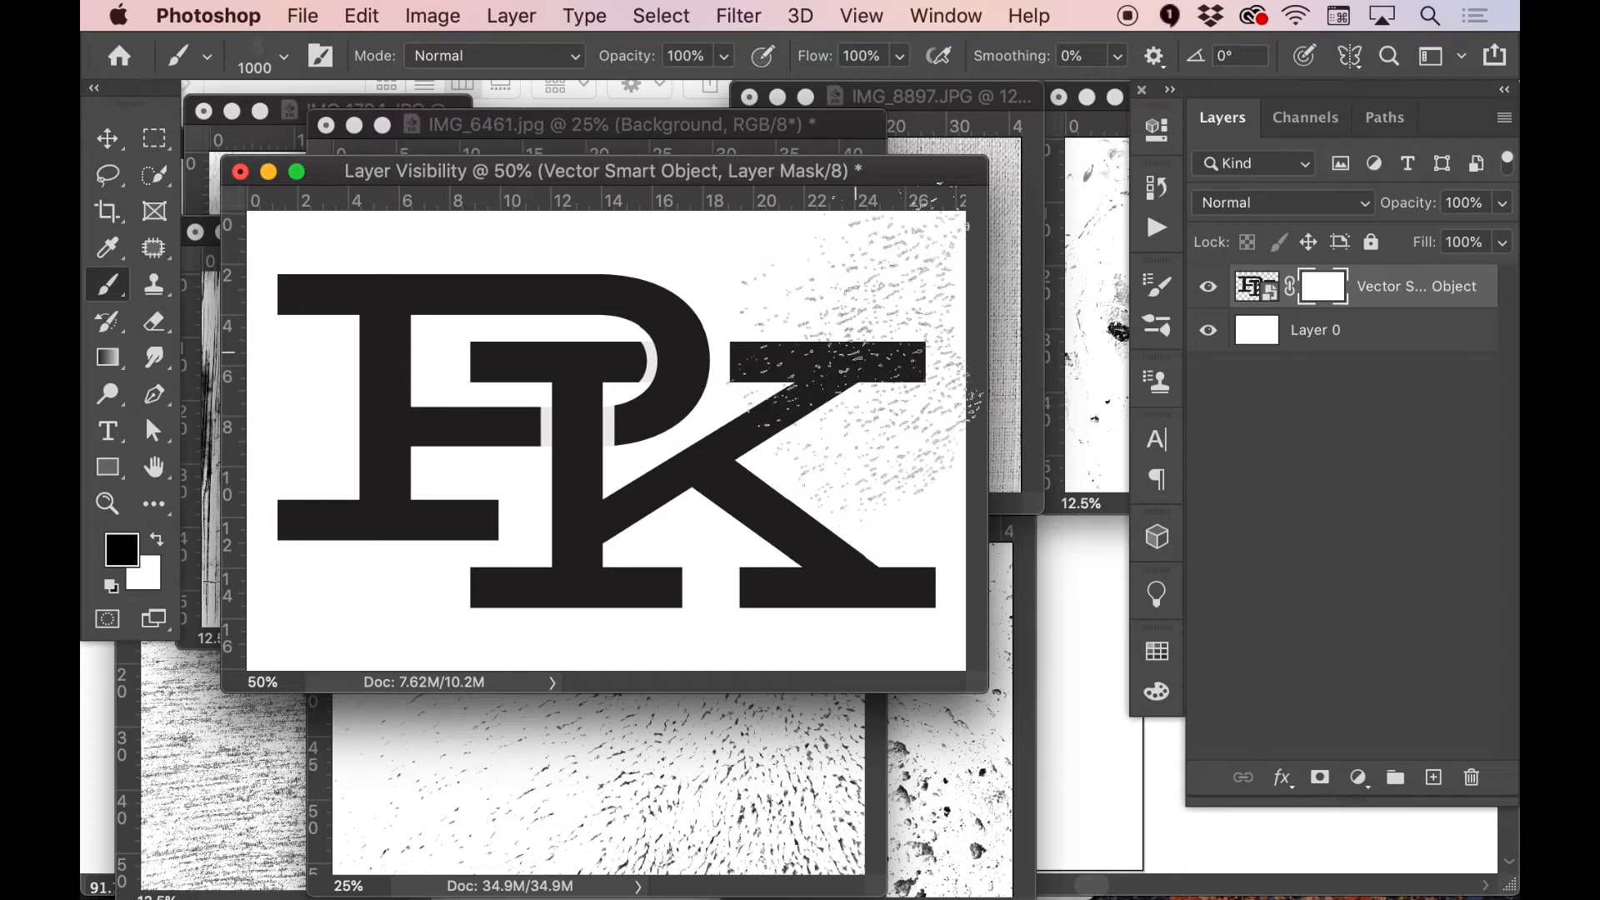
- Stamp the fleck brush across the PK logo's layer mask, reducing it to 700 and enlarging it to 900 between stamps
mouse_move(858, 367)
left_mouse_down()
mouse_move(648, 375)
mouse_move(592, 523)
mouse_move(367, 454)
left_mouse_up()
key("bracketleft")
key("bracketleft")
key("bracketleft")
left_click_drag(908, 525, 826, 577)
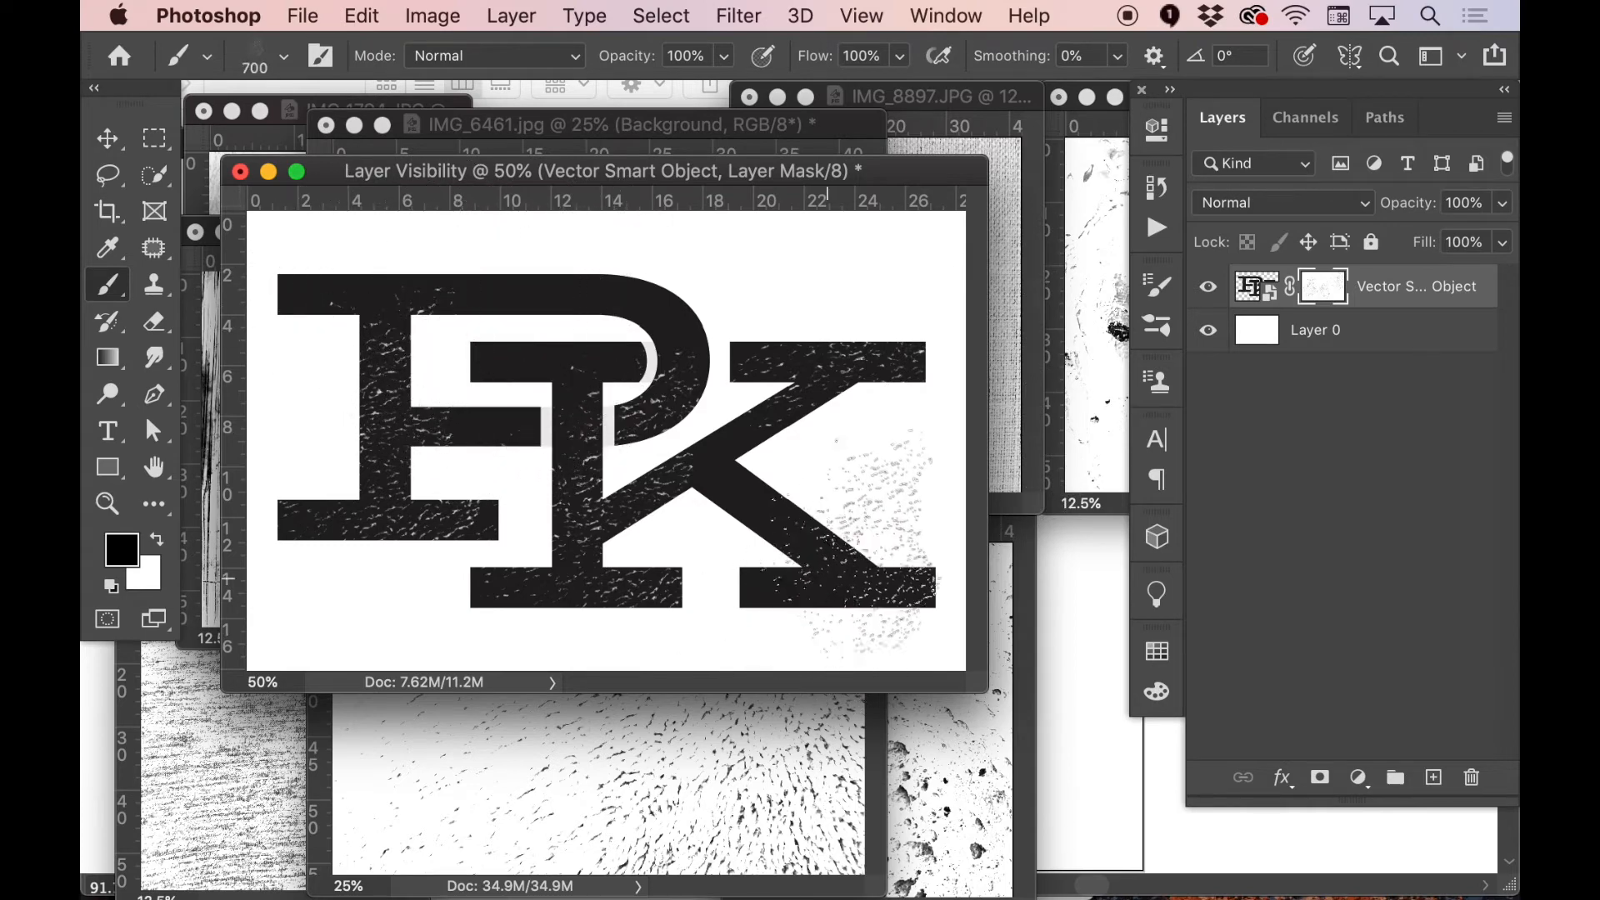
key("bracketright")
key("bracketright")
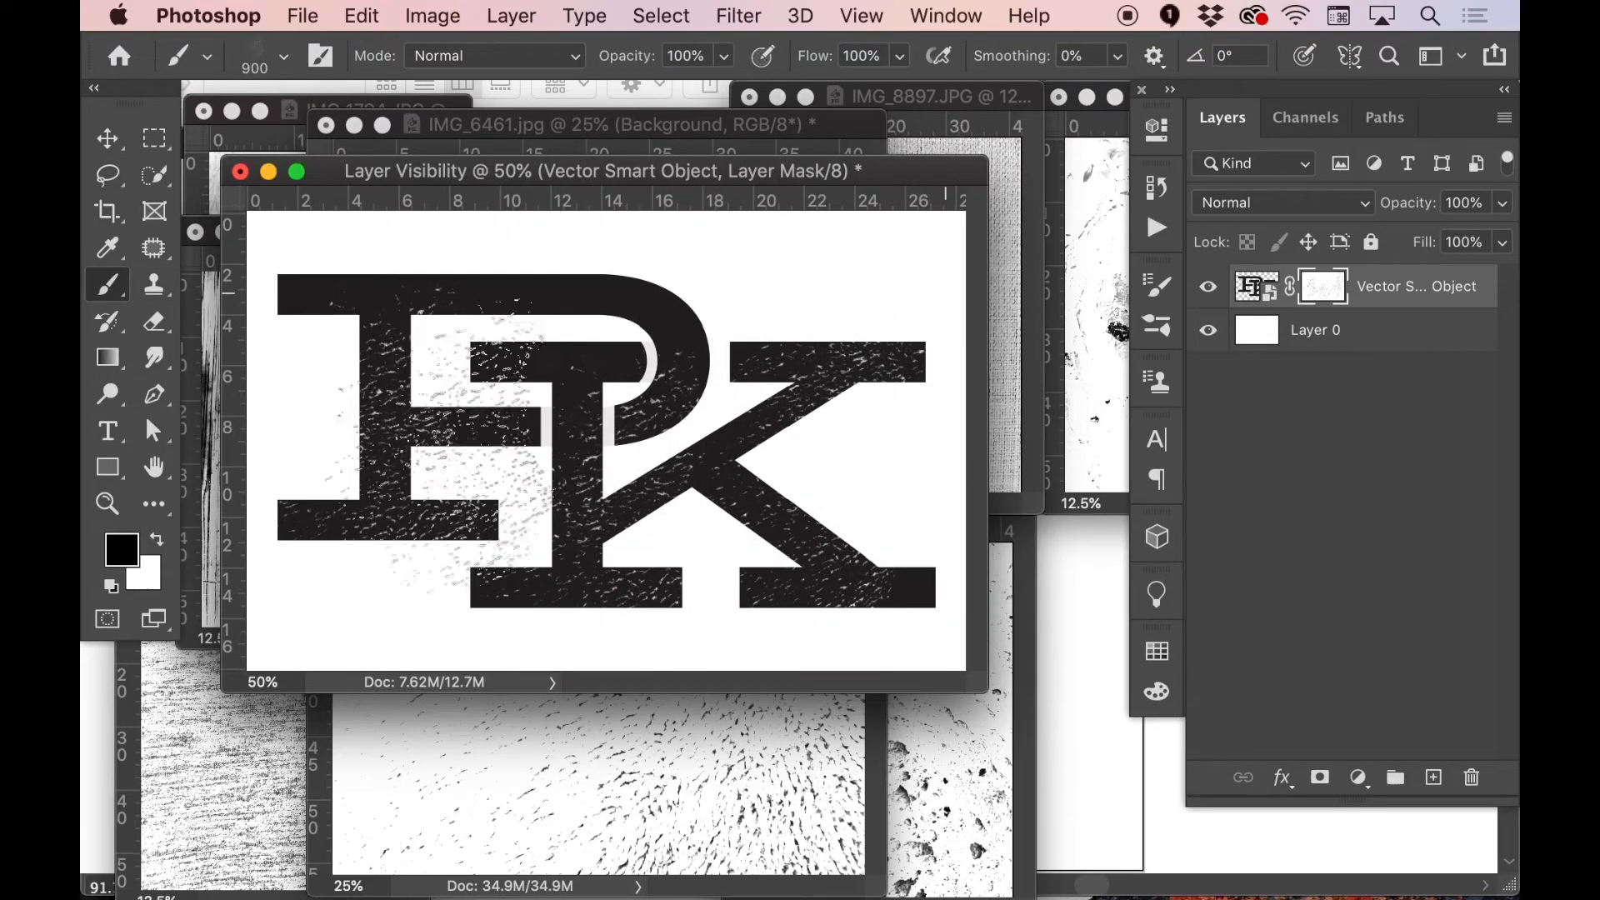
- Undo all the fleck stamps on the logo's layer mask
key("super+z")
key("super+z")
key("super+z")
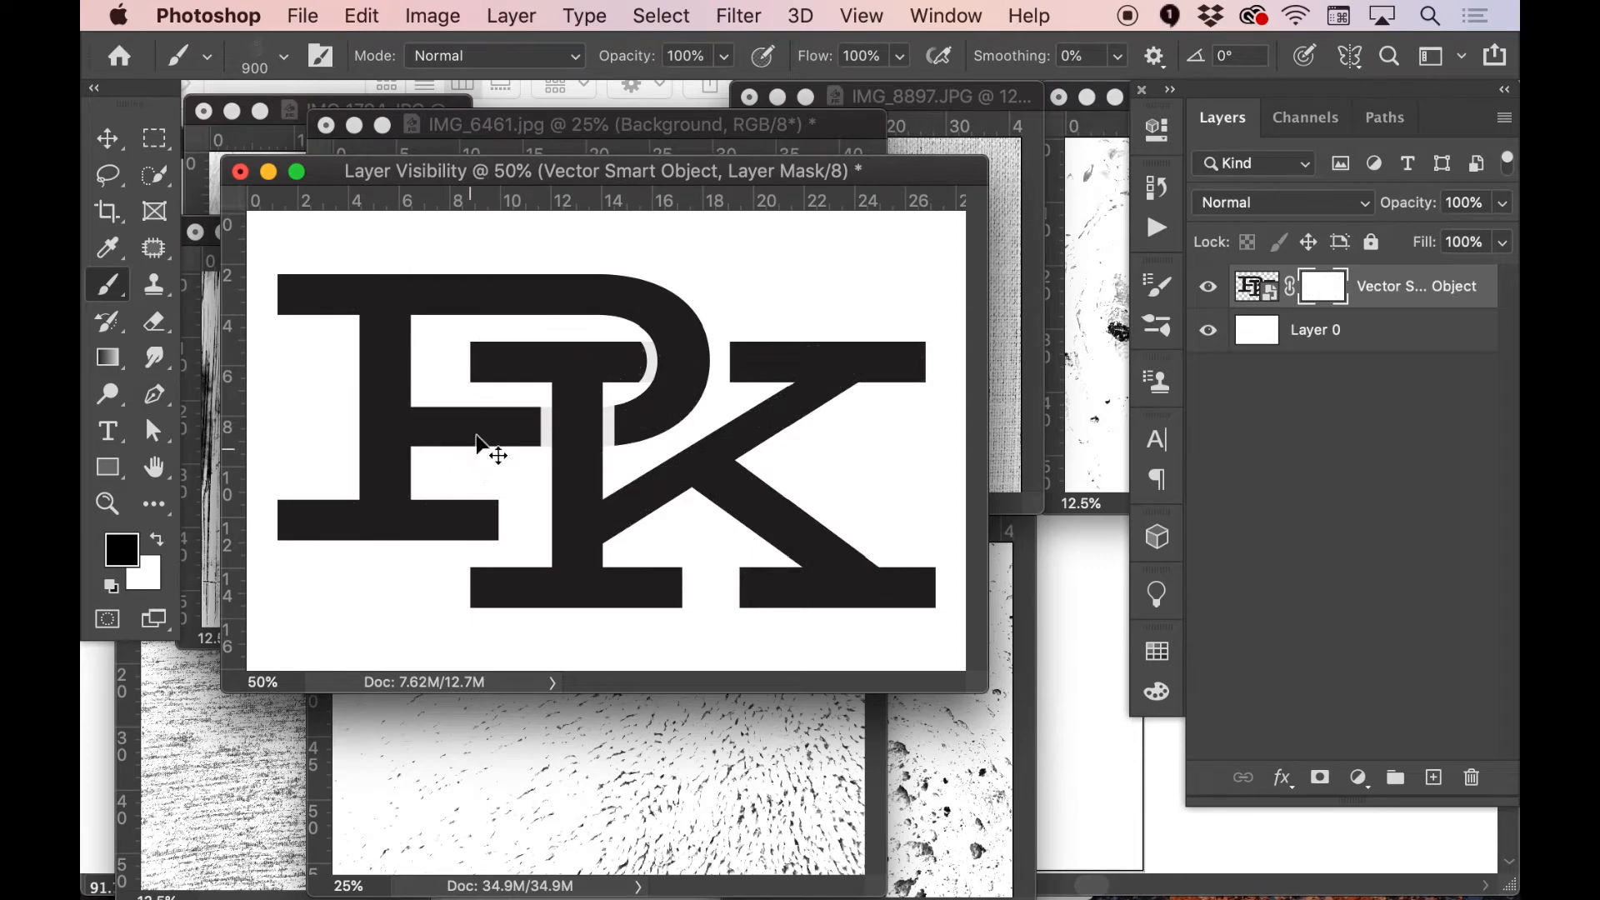
- Choose Sampled Brush 48 as the brush for the logo's layer mask
right_click(523, 425)
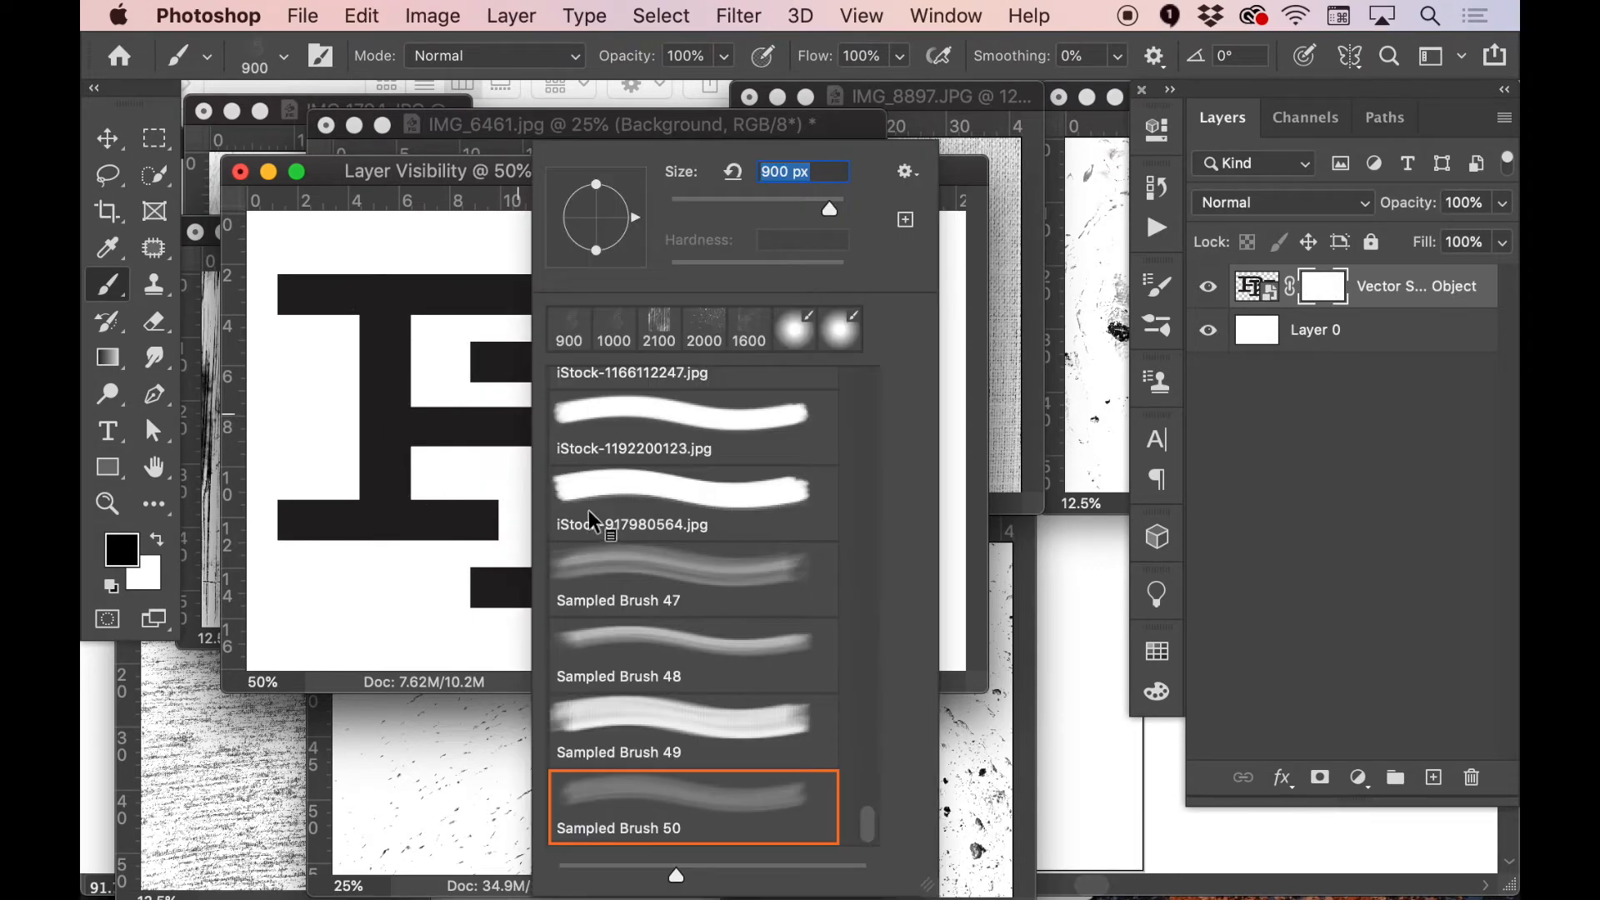
left_click(661, 644)
key("Return")
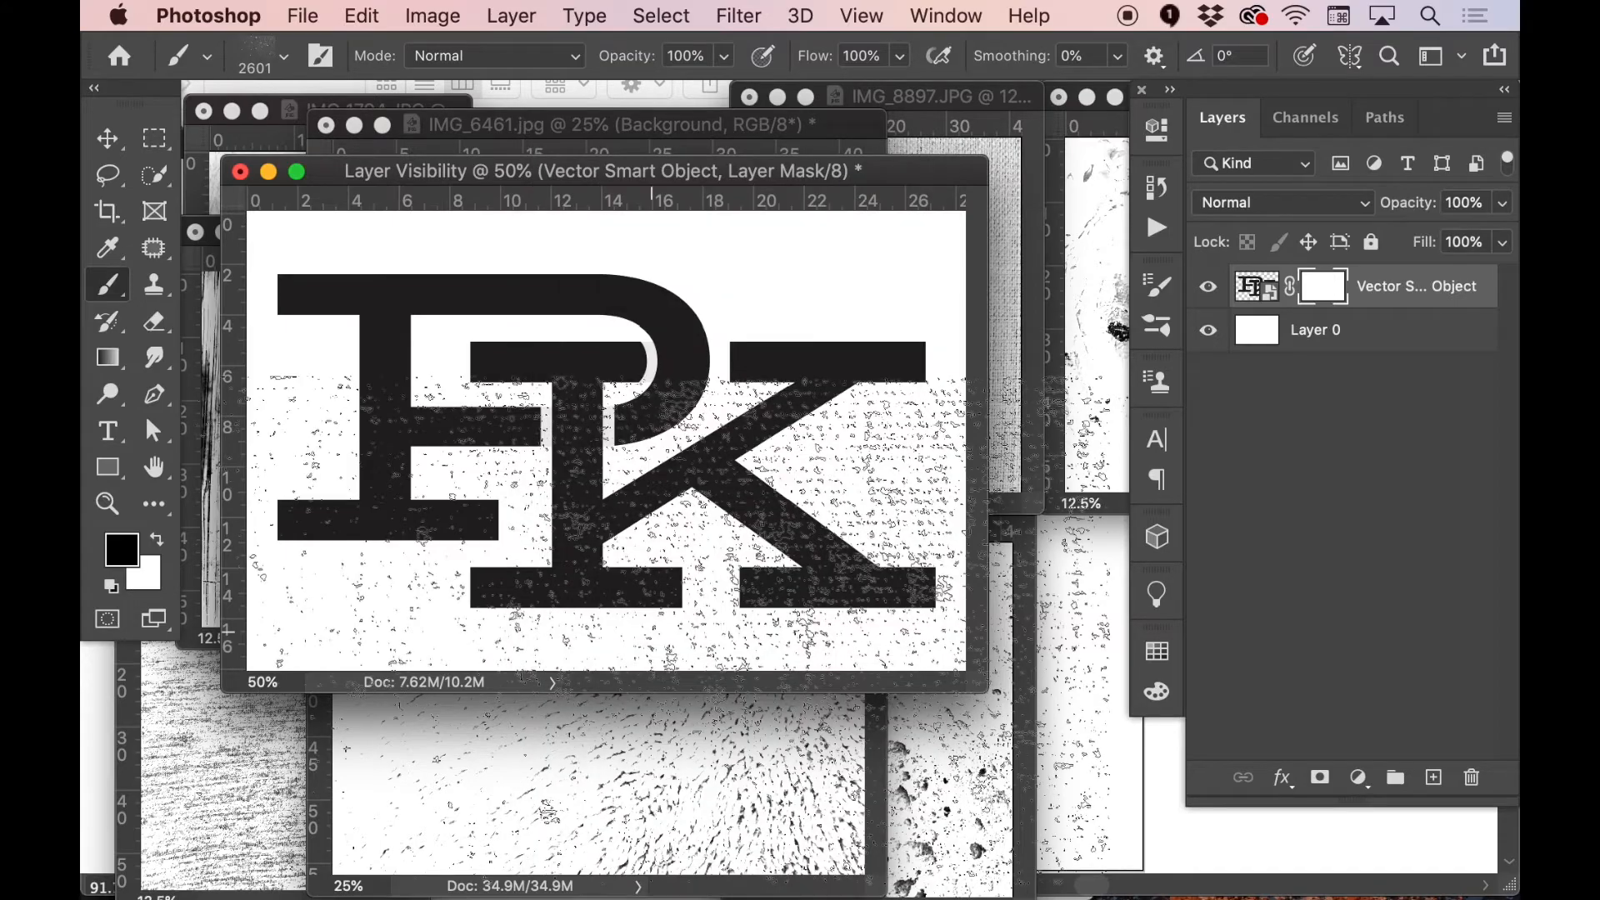
- Reduce the brush size to 1300 and stamp the texture over the left part of the logo on its layer mask
key("bracketleft")
key("bracketleft")
key("bracketleft")
key("bracketleft")
key("bracketleft")
key("bracketleft")
key("bracketleft")
key("bracketleft")
key("bracketleft")
key("bracketleft")
key("bracketleft")
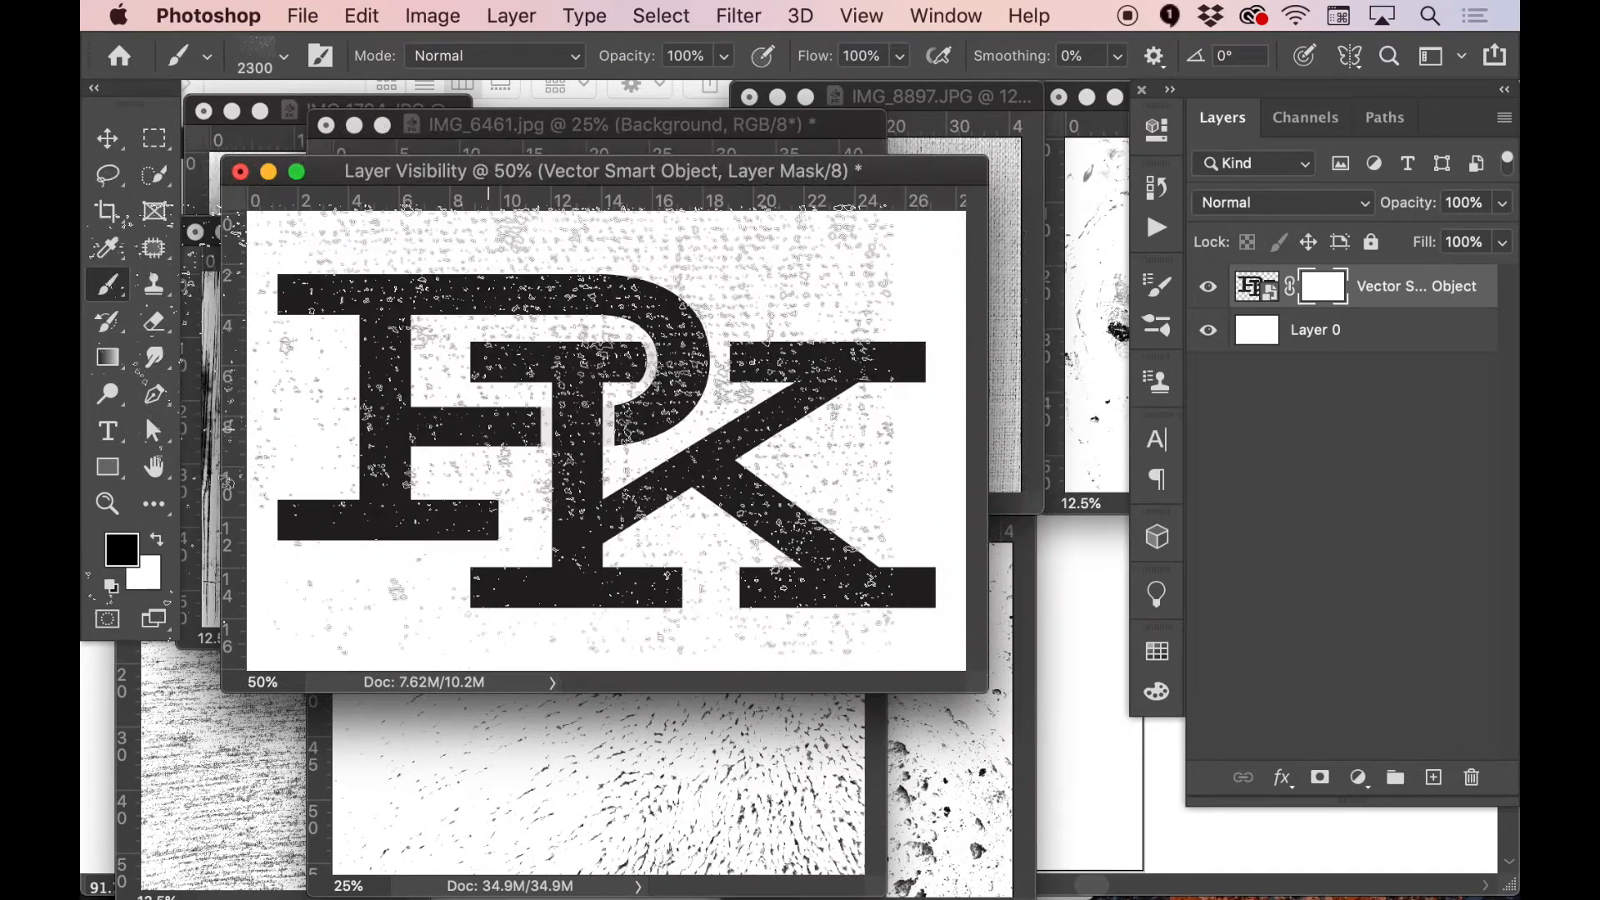
key("bracketleft")
key("bracketleft")
key("bracketleft")
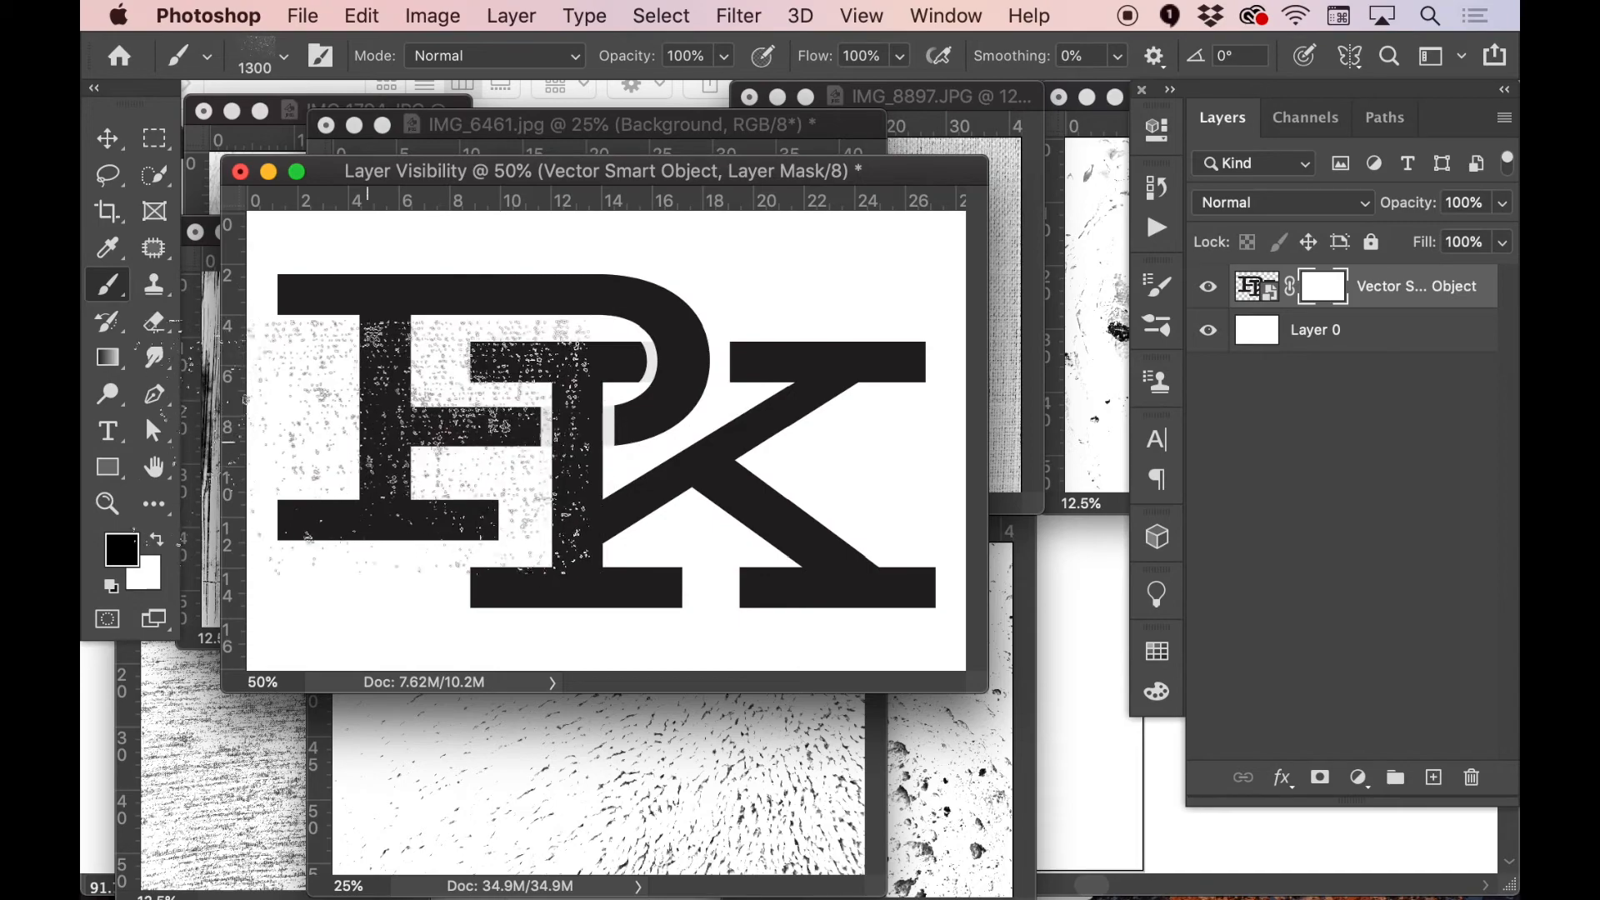
left_click(372, 438)
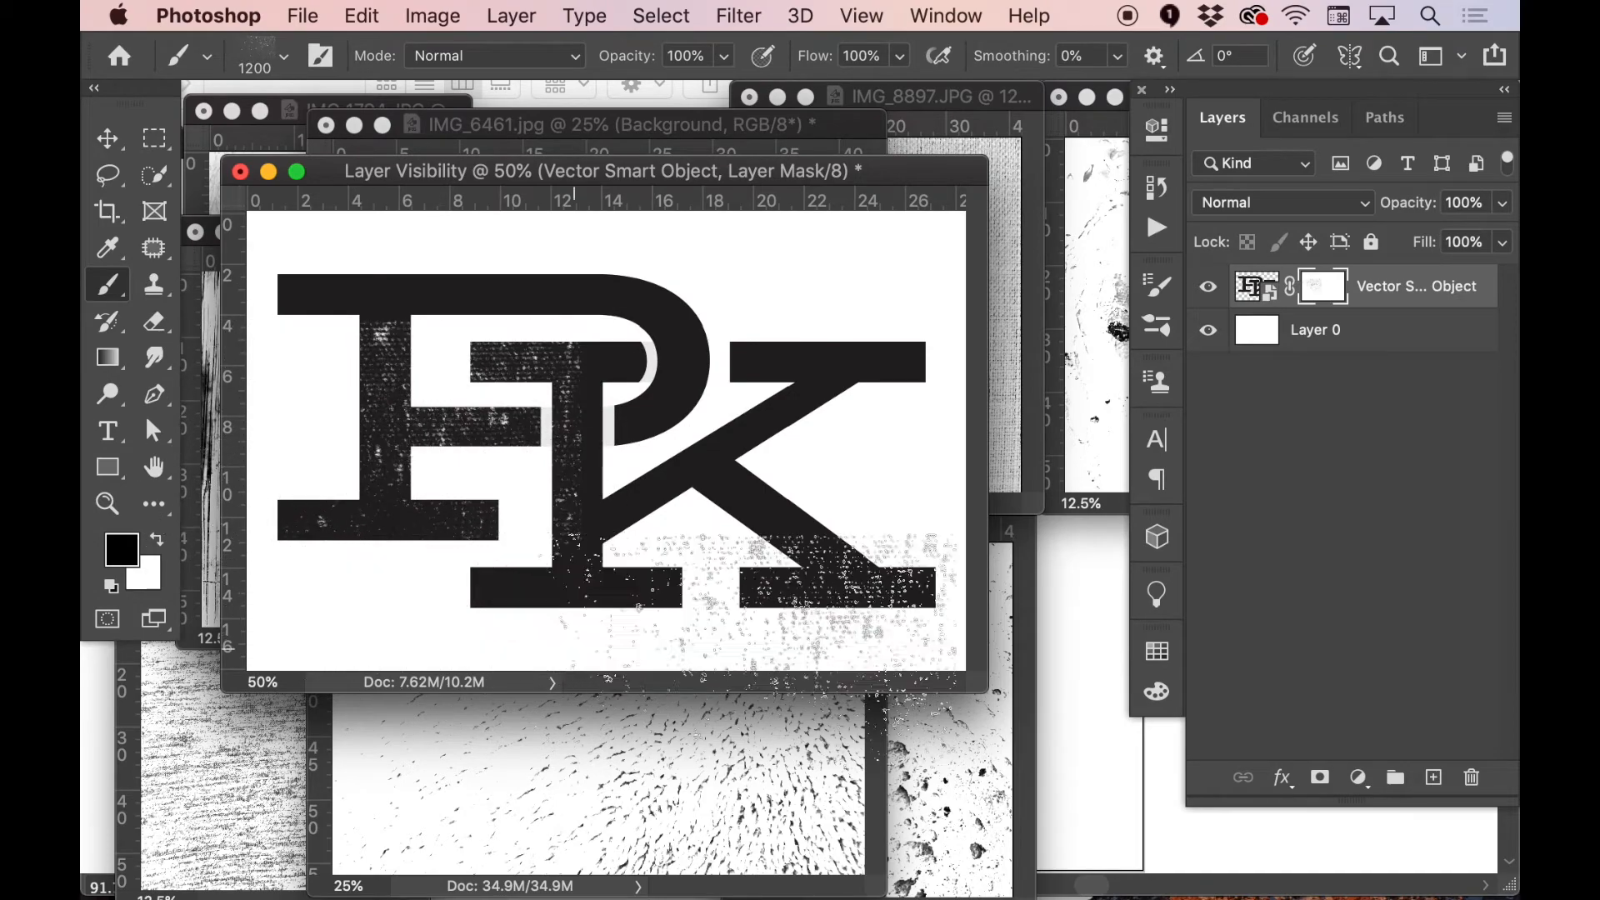
- Move the logo document aside and bring IMG_6461.jpg to the front
key("v")
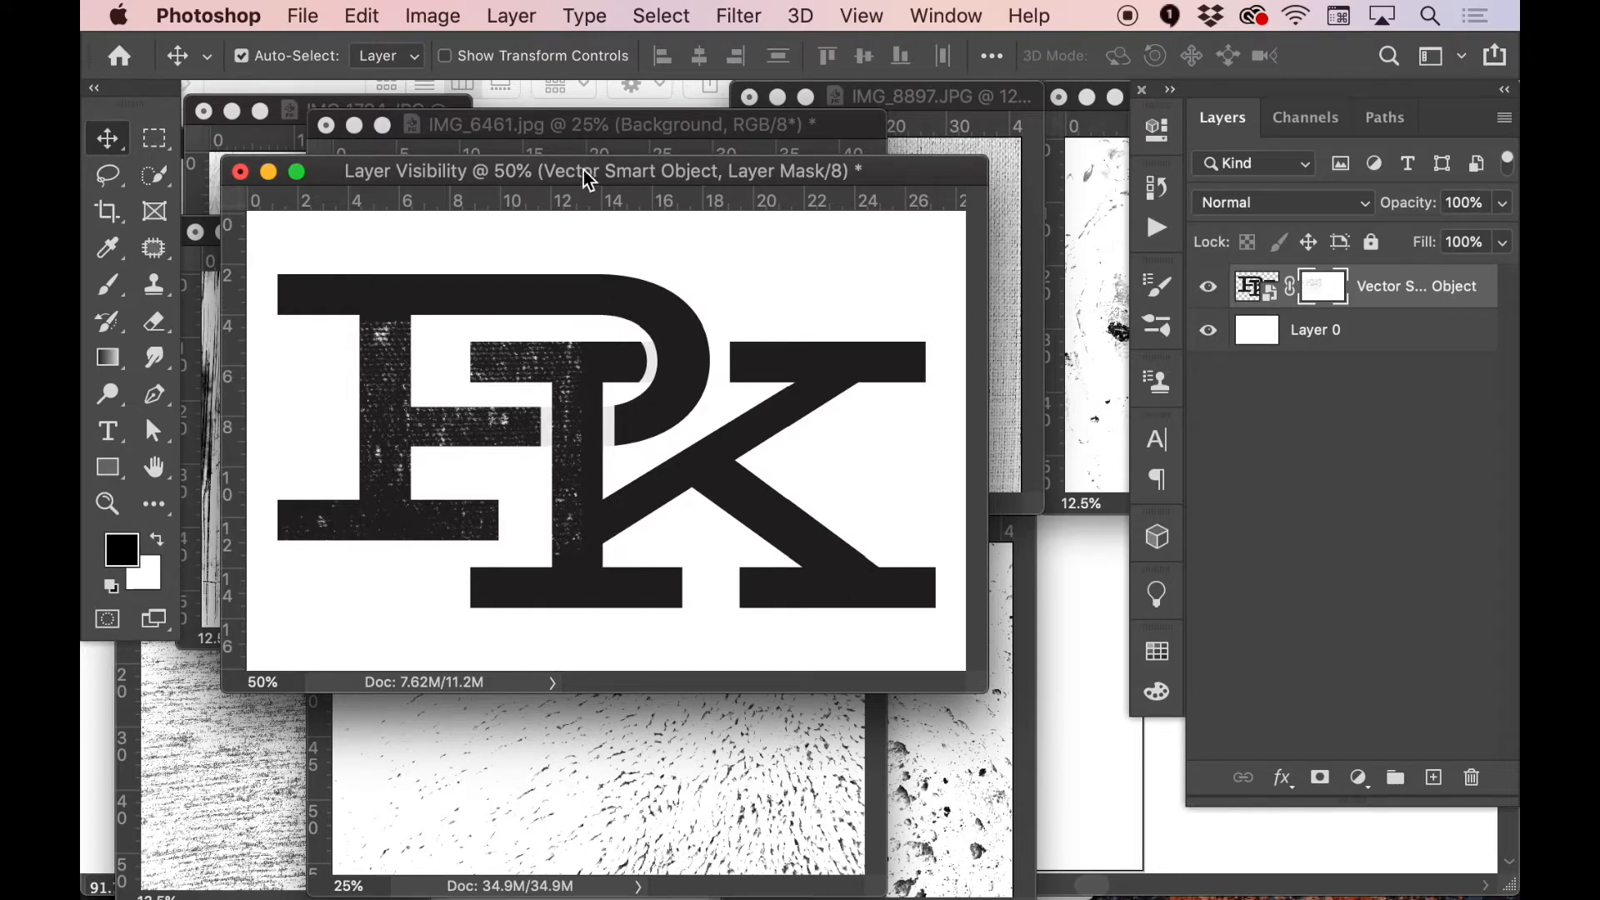
left_click_drag(575, 179, 888, 435)
left_click(695, 261)
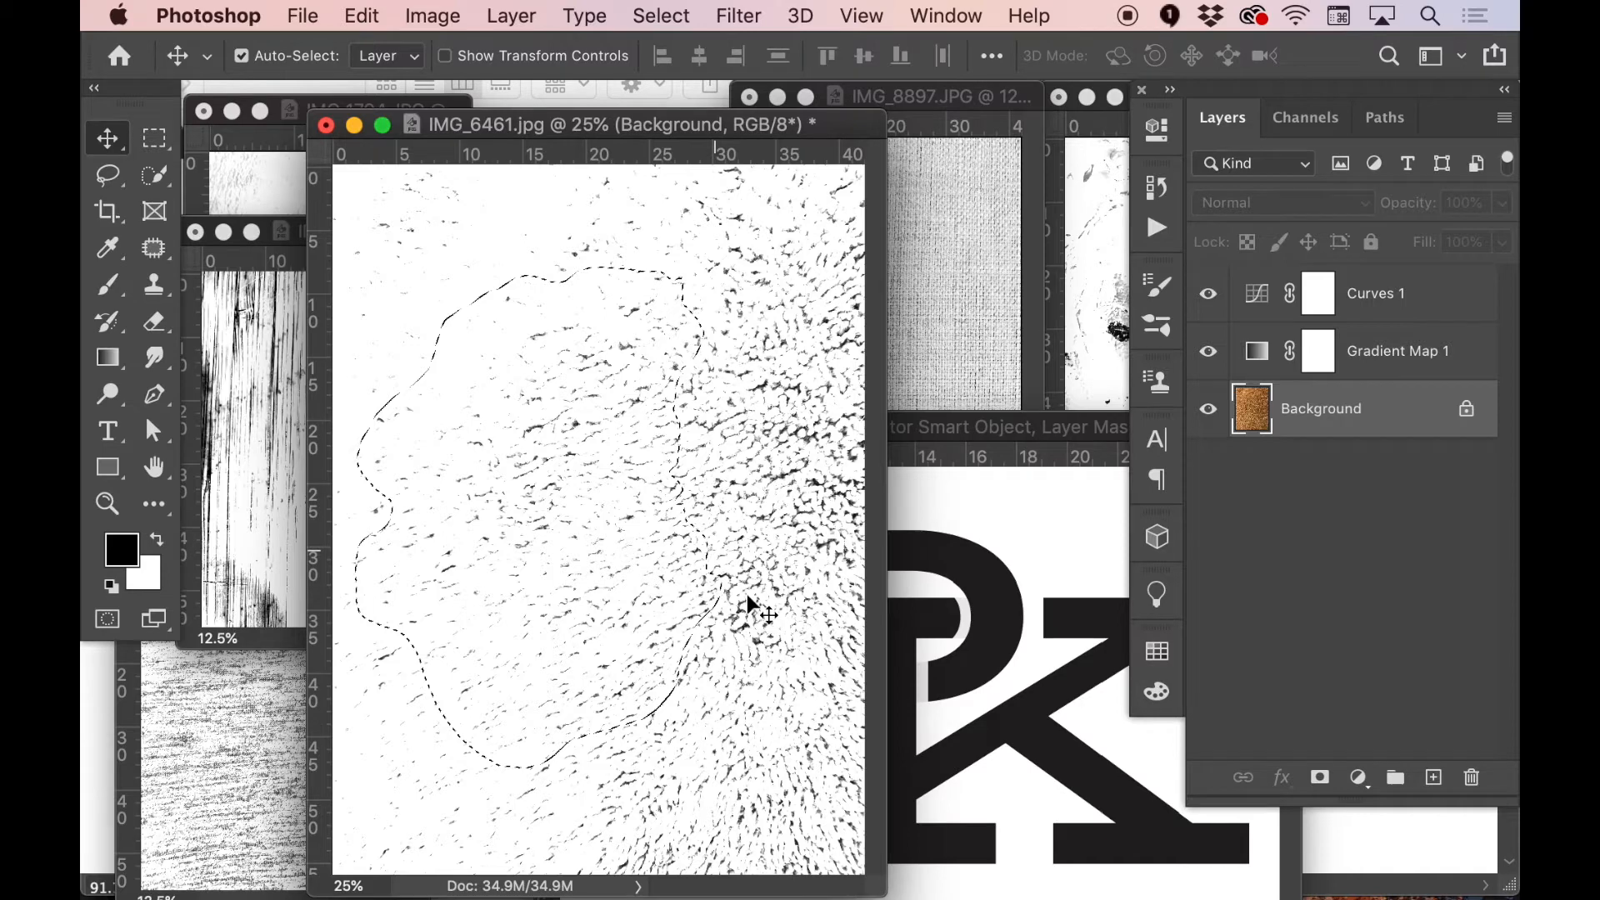
- Clear the lasso selection in IMG_6461.jpg and add an empty layer above Curves 1
key("super+d")
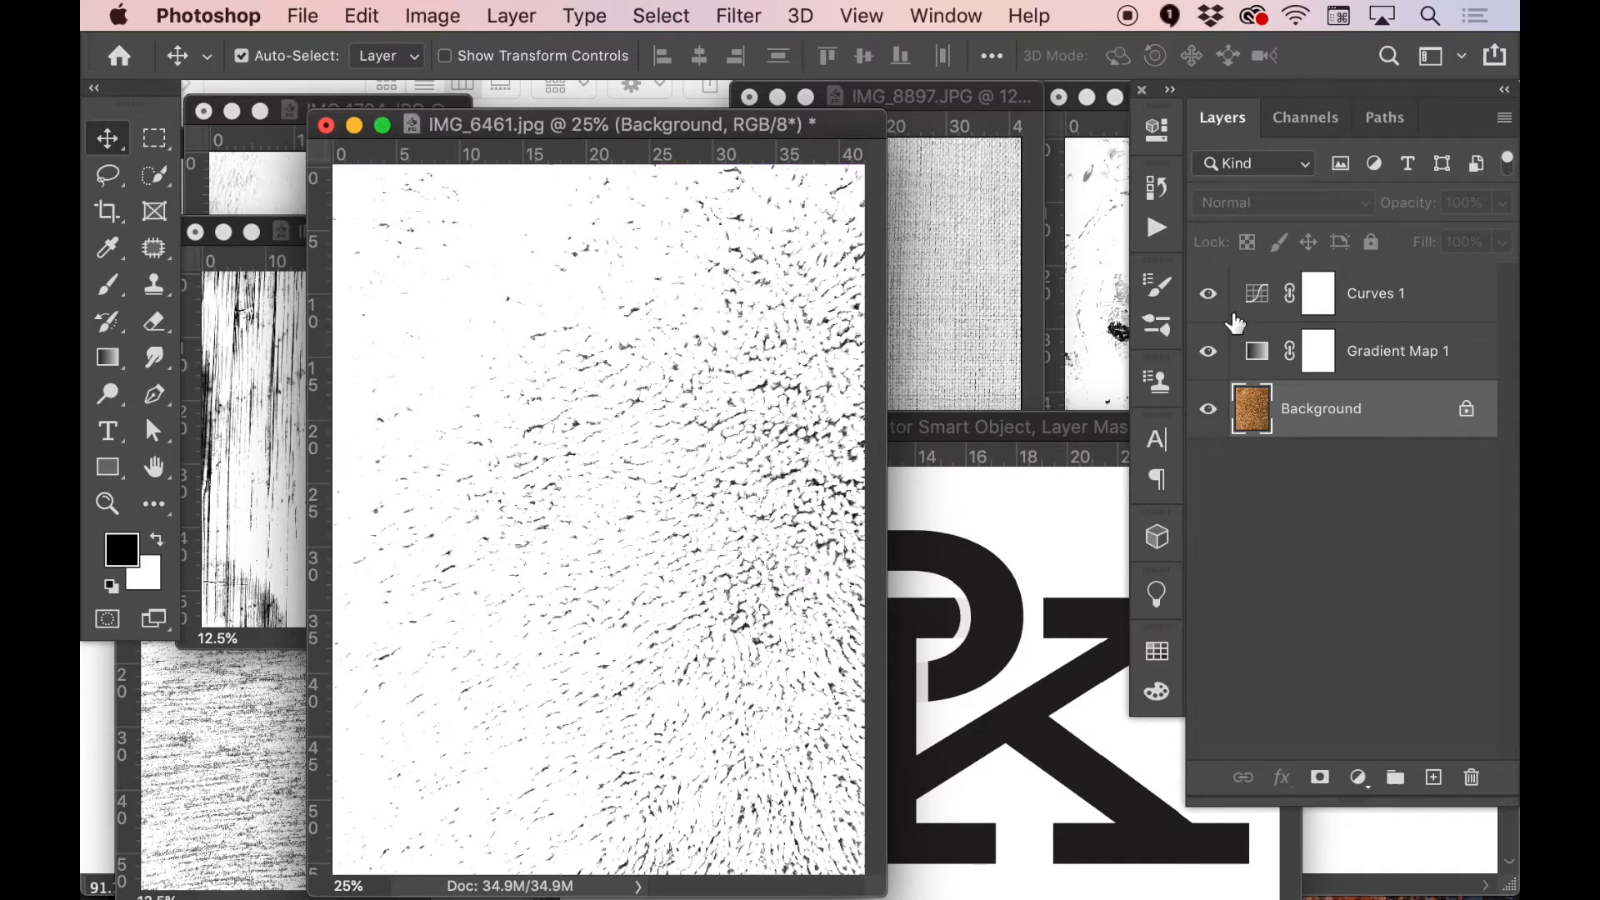
left_click(1414, 310)
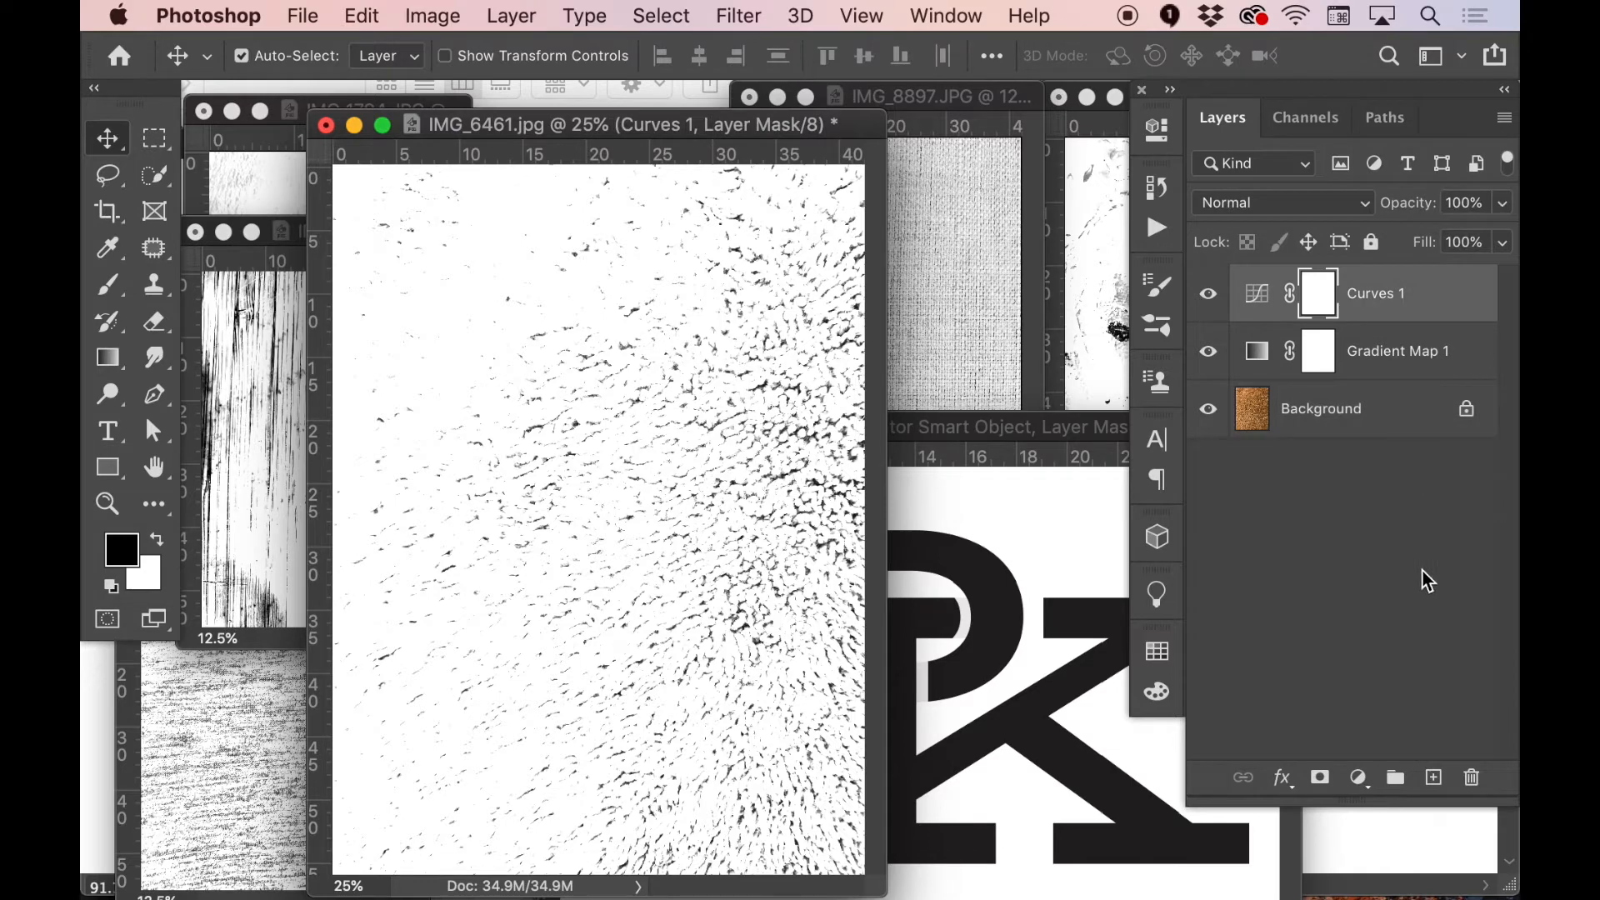
left_click(1433, 779)
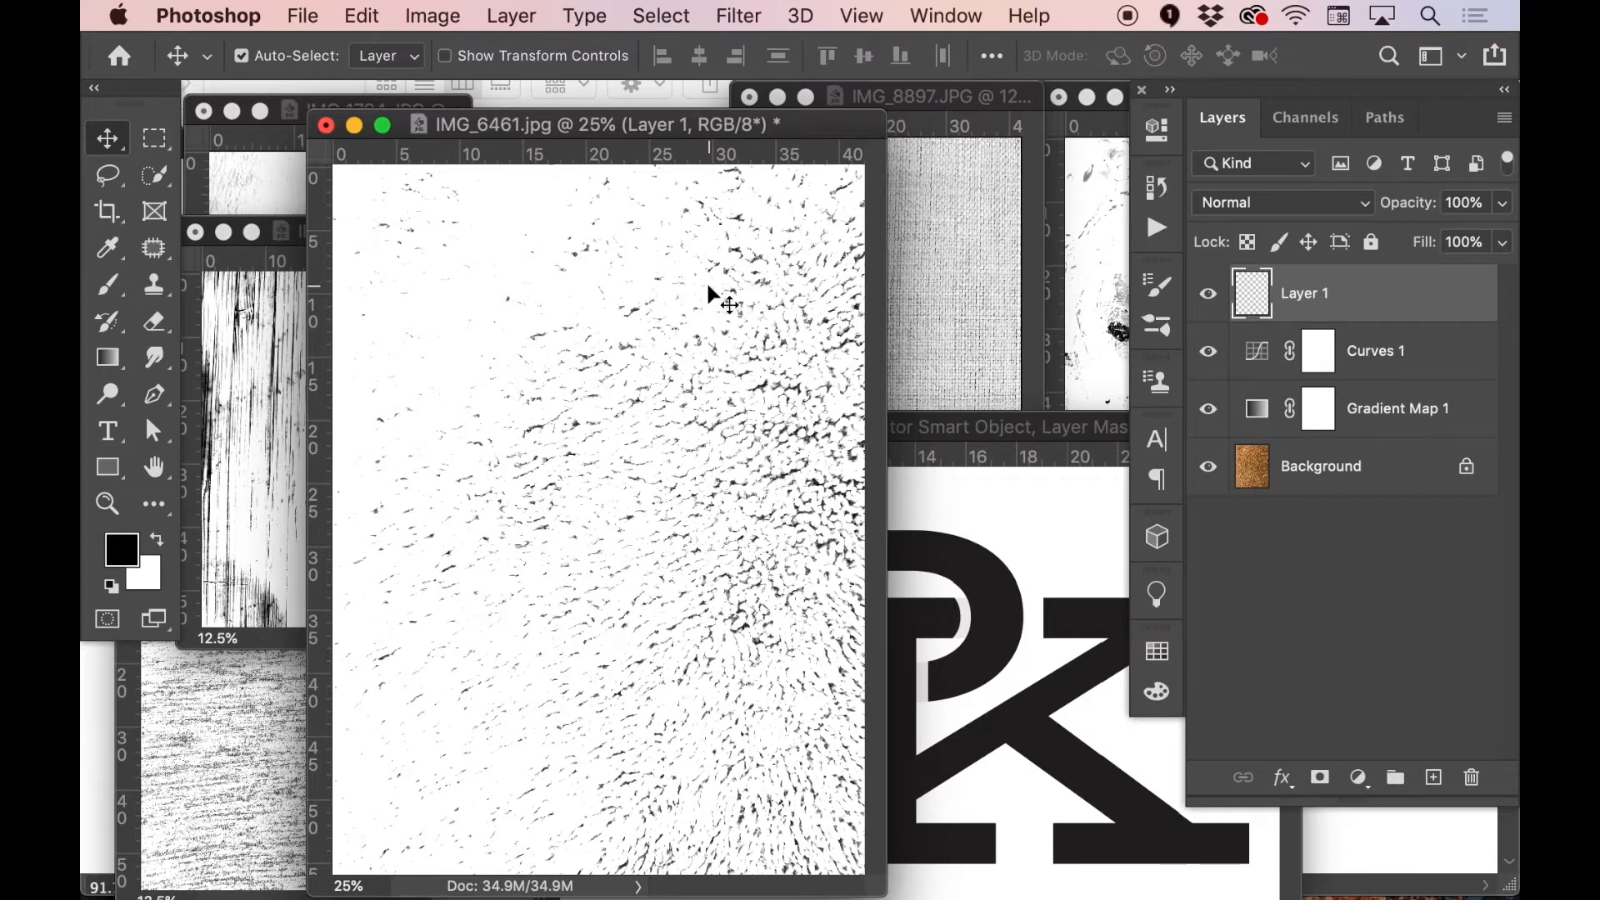
- Swap the paint colour to white and brush over the flecks in the upper right of the texture on Layer 1
key("b")
left_click_drag(708, 281, 718, 246)
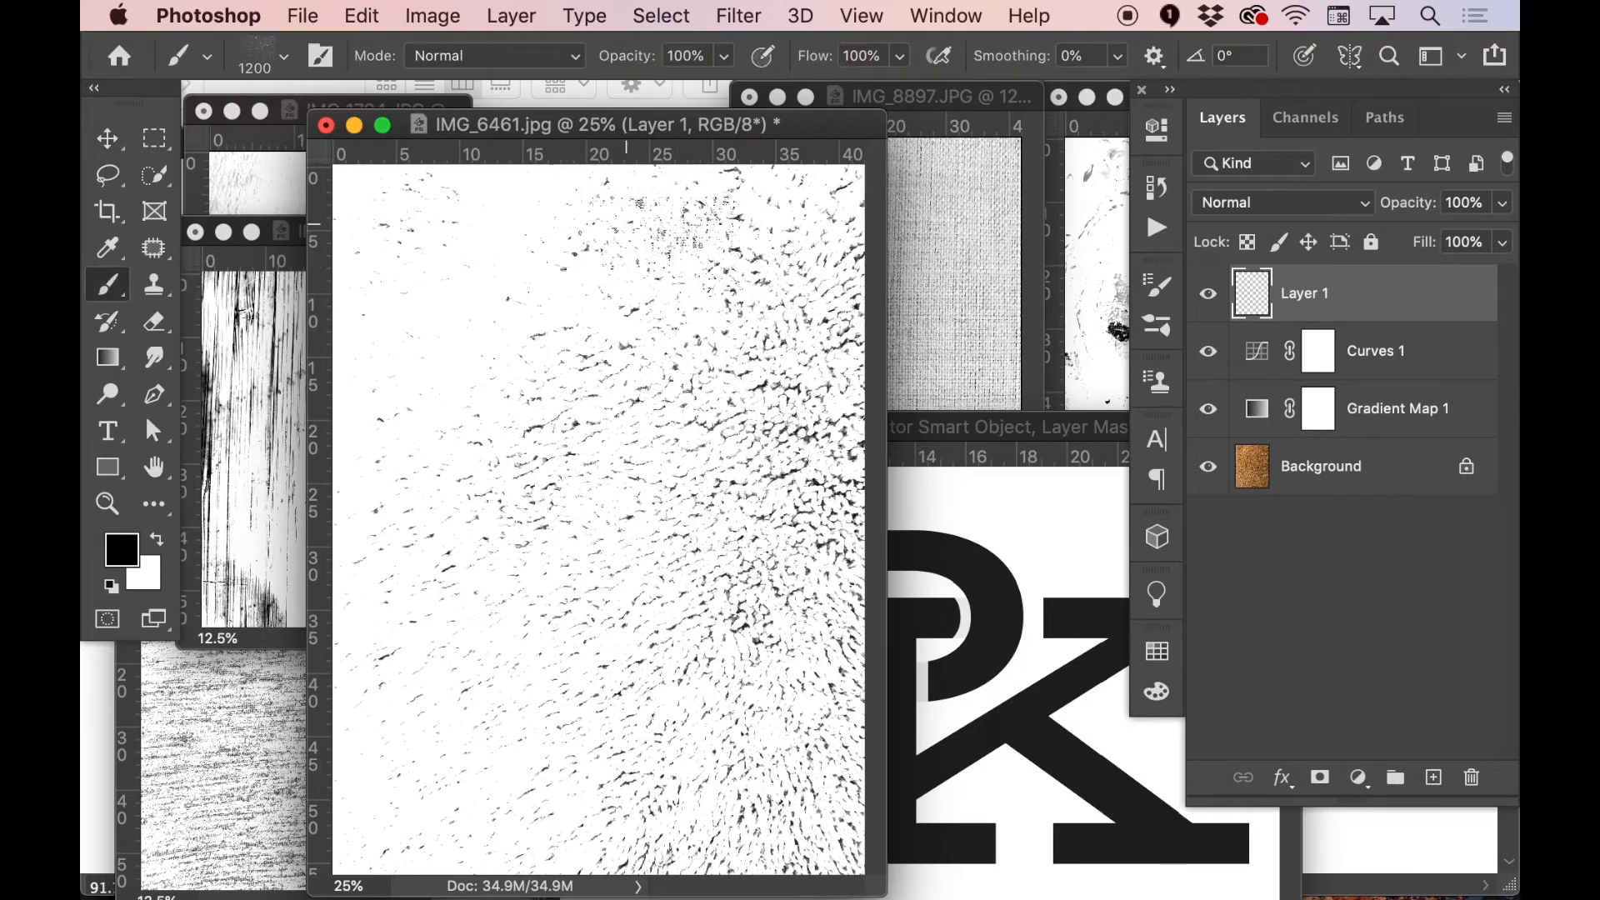
key("x")
mouse_move(715, 260)
left_mouse_down()
mouse_move(757, 204)
mouse_move(839, 242)
mouse_move(780, 207)
left_mouse_up()
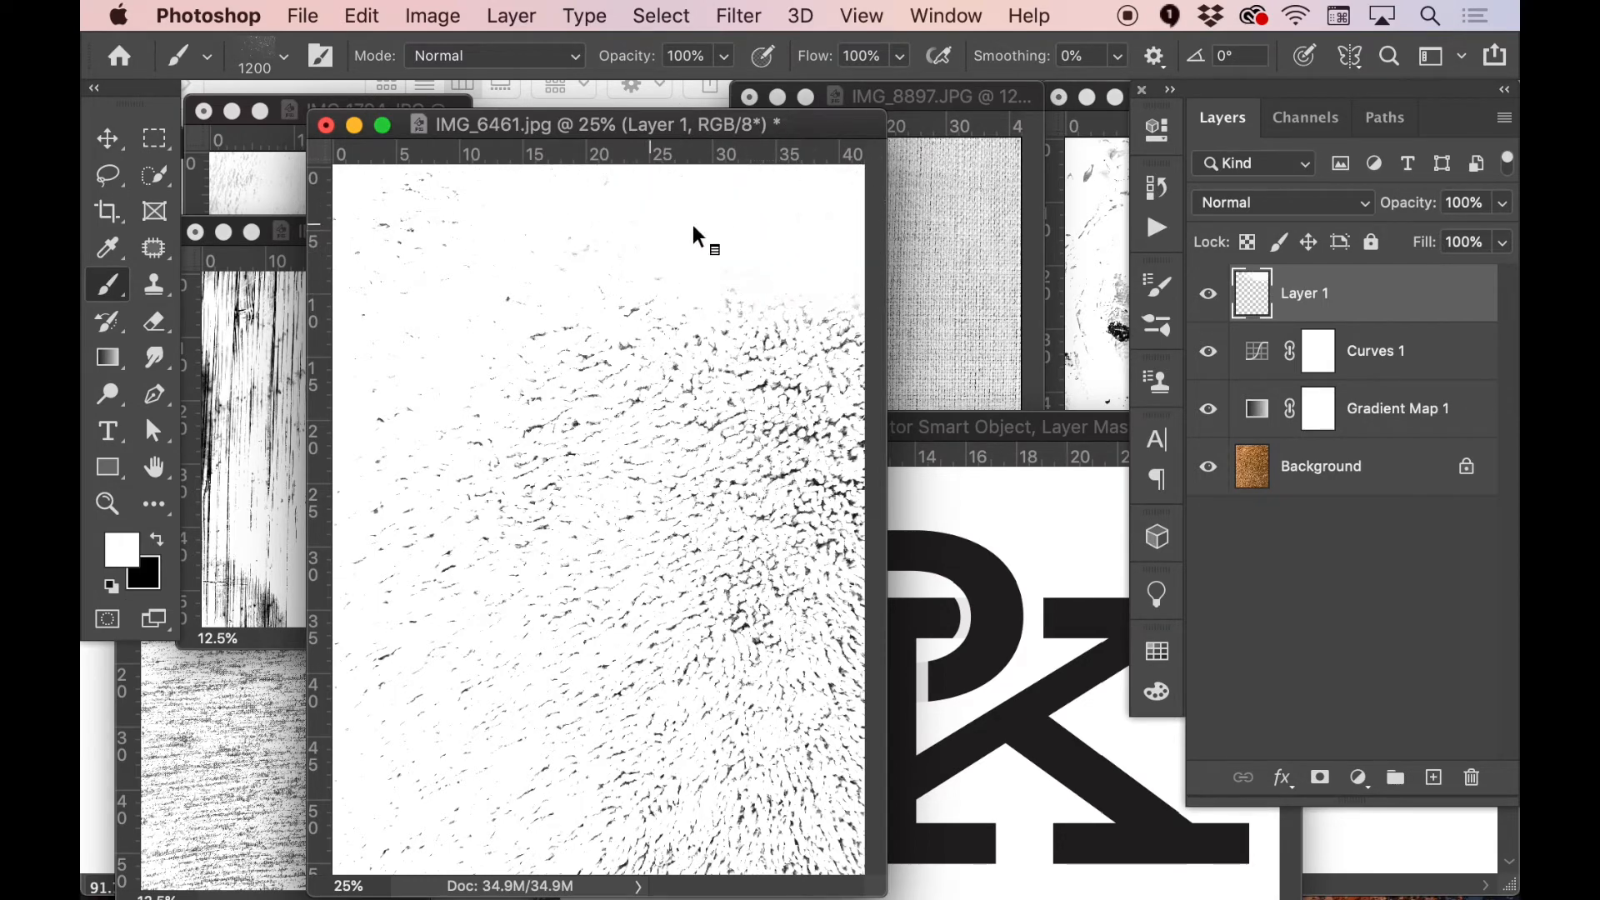
- Choose the recent soft round brush and paint white around the texture's edges to fade the flecks out
right_click(733, 223)
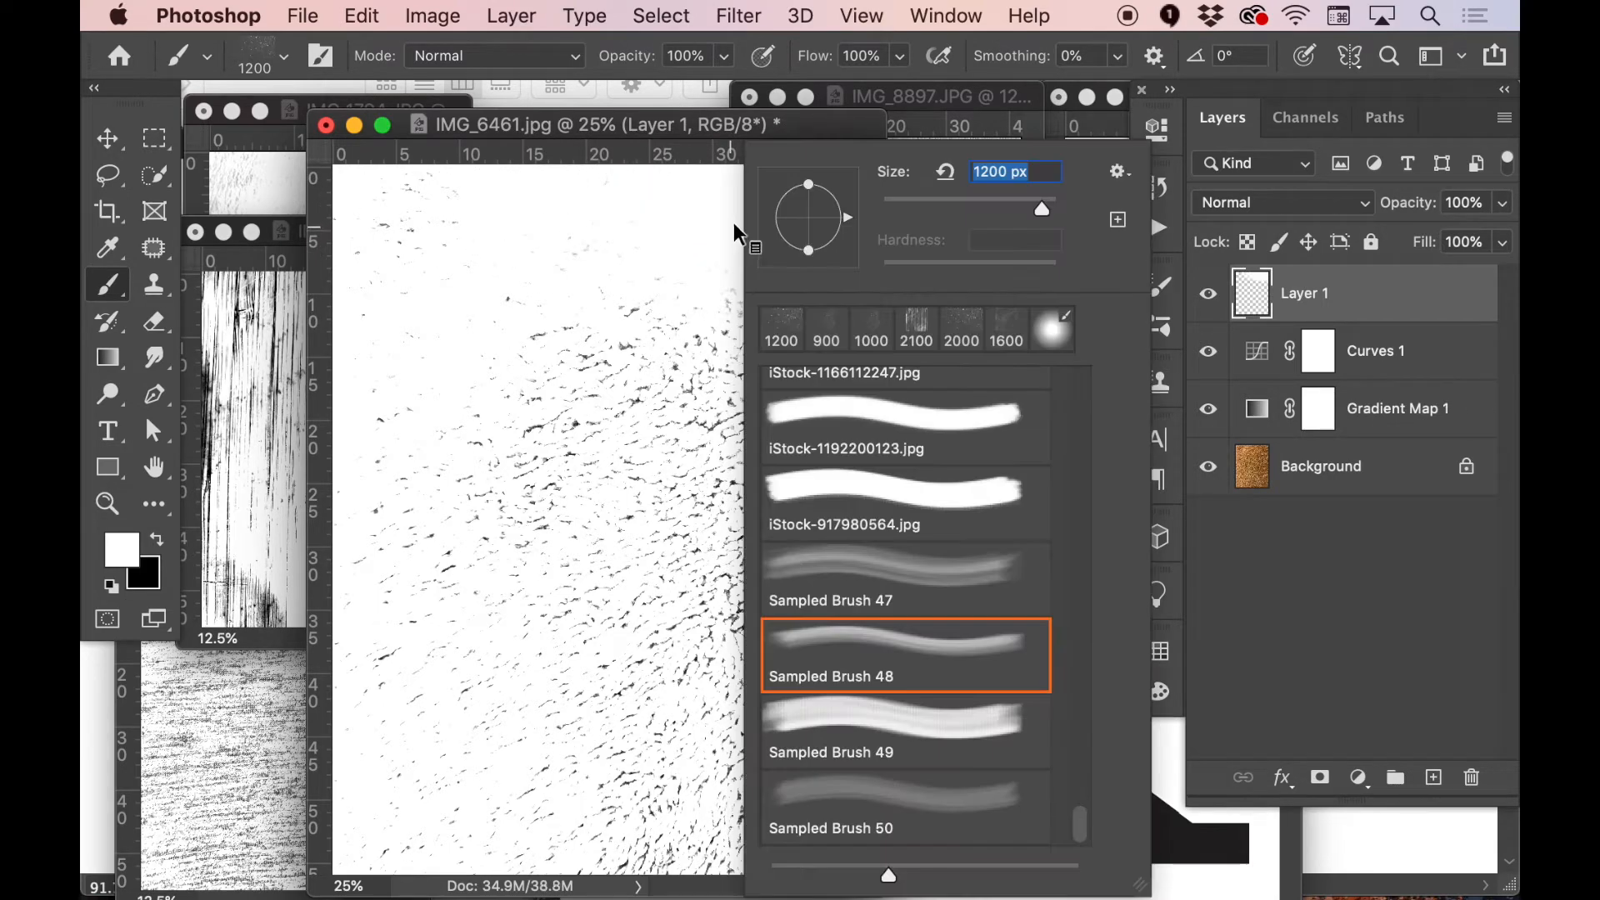
left_click(1056, 336)
left_click(669, 200)
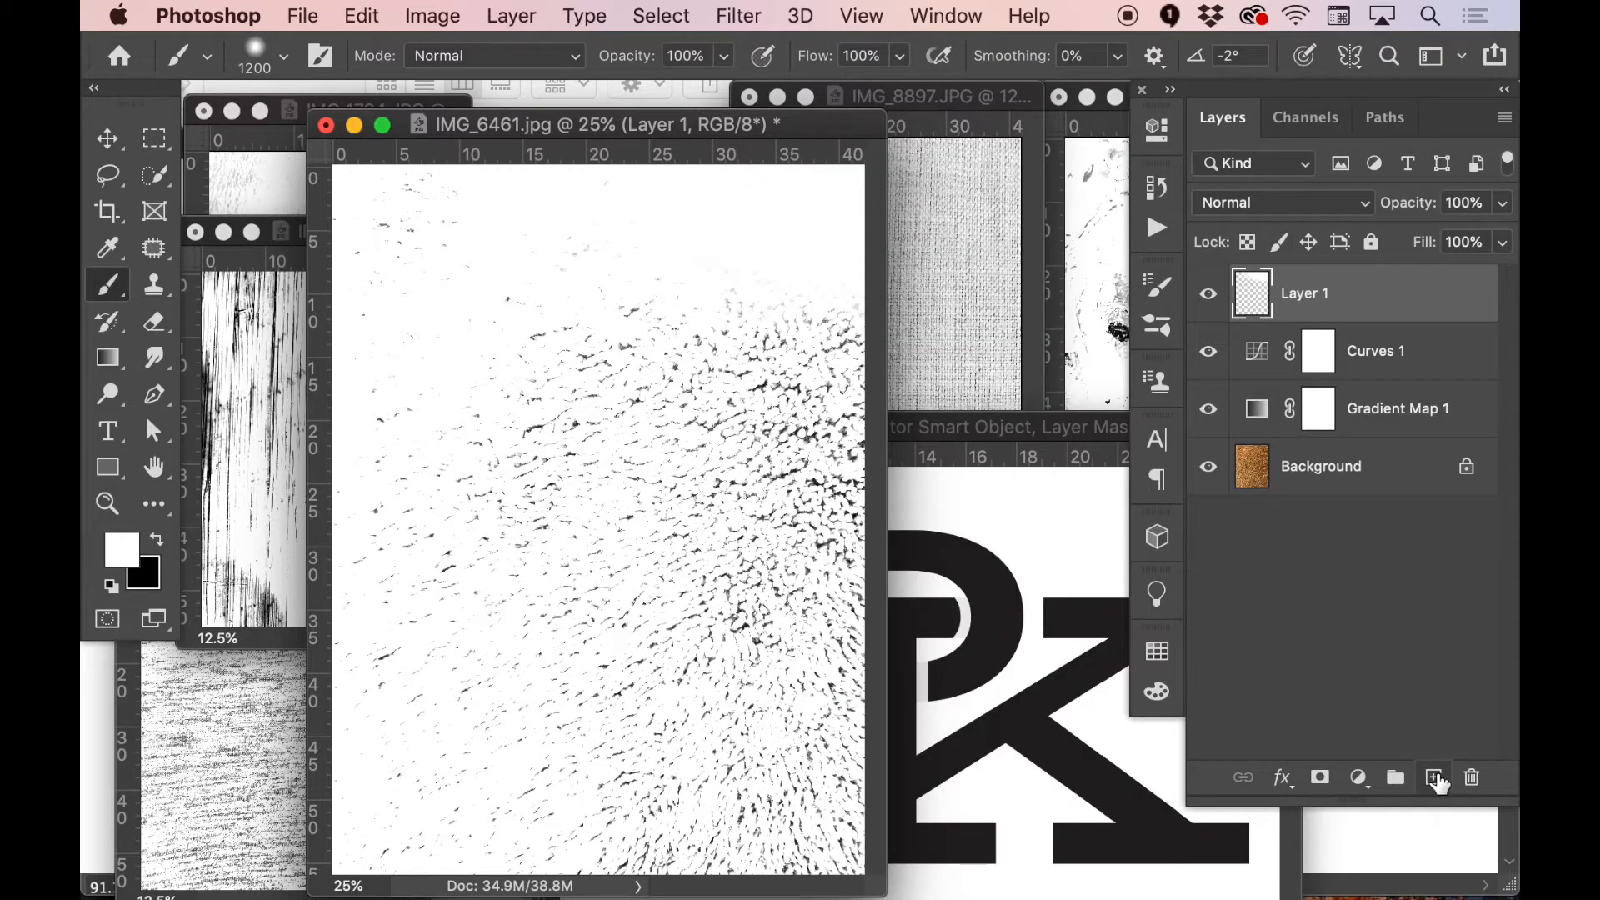
mouse_move(771, 249)
left_mouse_down()
mouse_move(846, 296)
mouse_move(934, 407)
mouse_move(862, 809)
mouse_move(895, 872)
mouse_move(772, 849)
mouse_move(702, 864)
mouse_move(403, 839)
left_mouse_up()
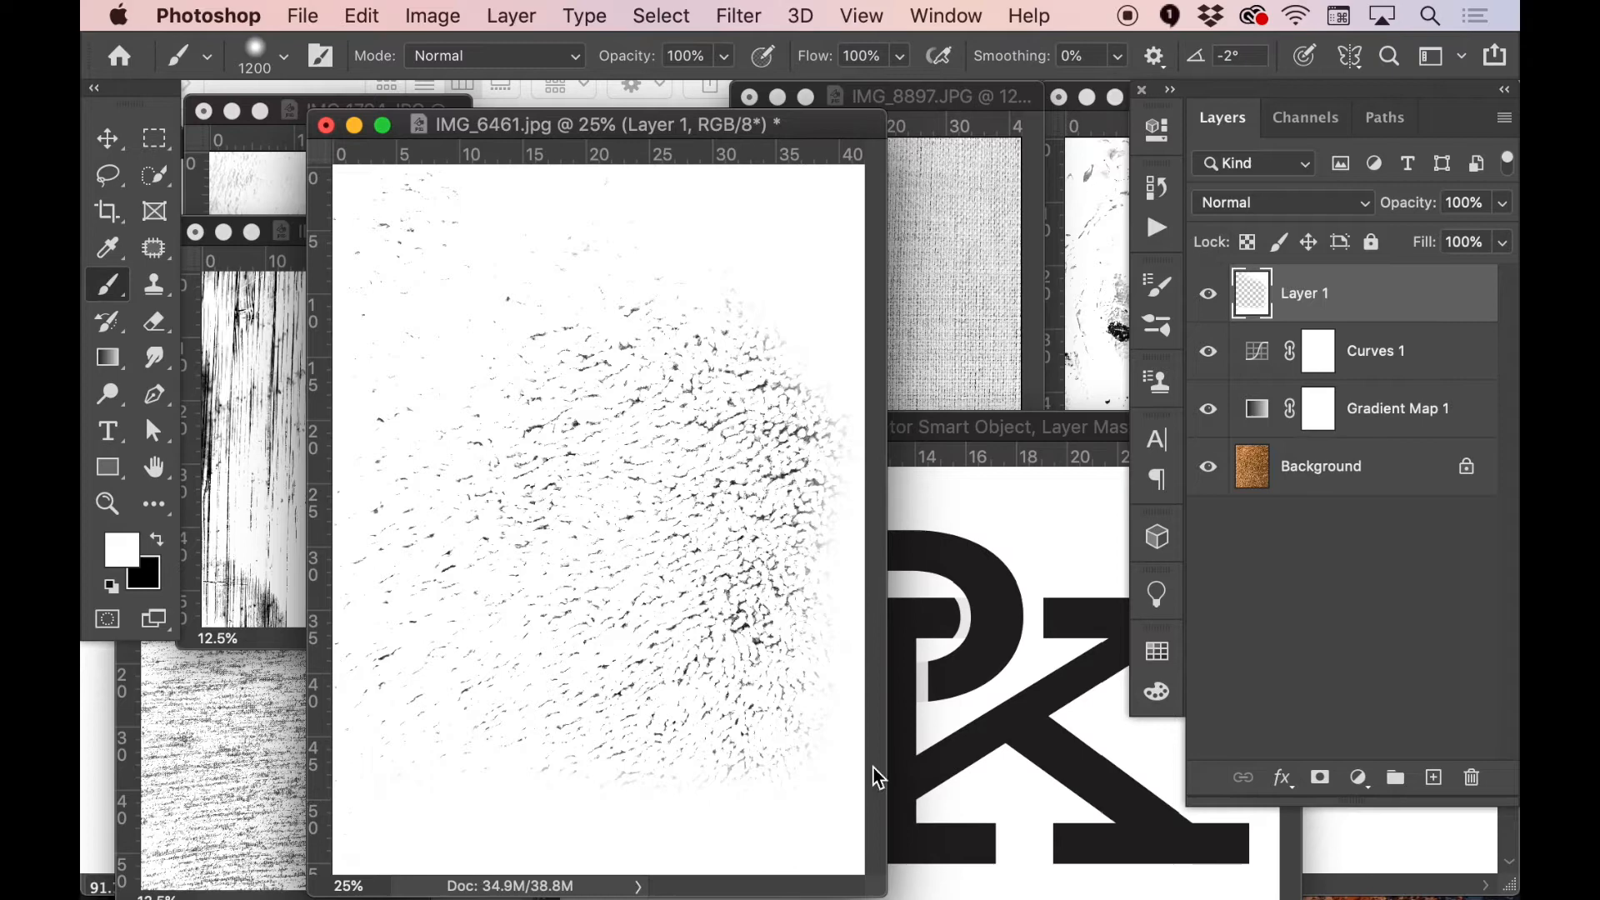
mouse_move(823, 759)
left_mouse_down()
mouse_move(804, 375)
mouse_move(767, 267)
mouse_move(686, 223)
mouse_move(411, 207)
left_mouse_up()
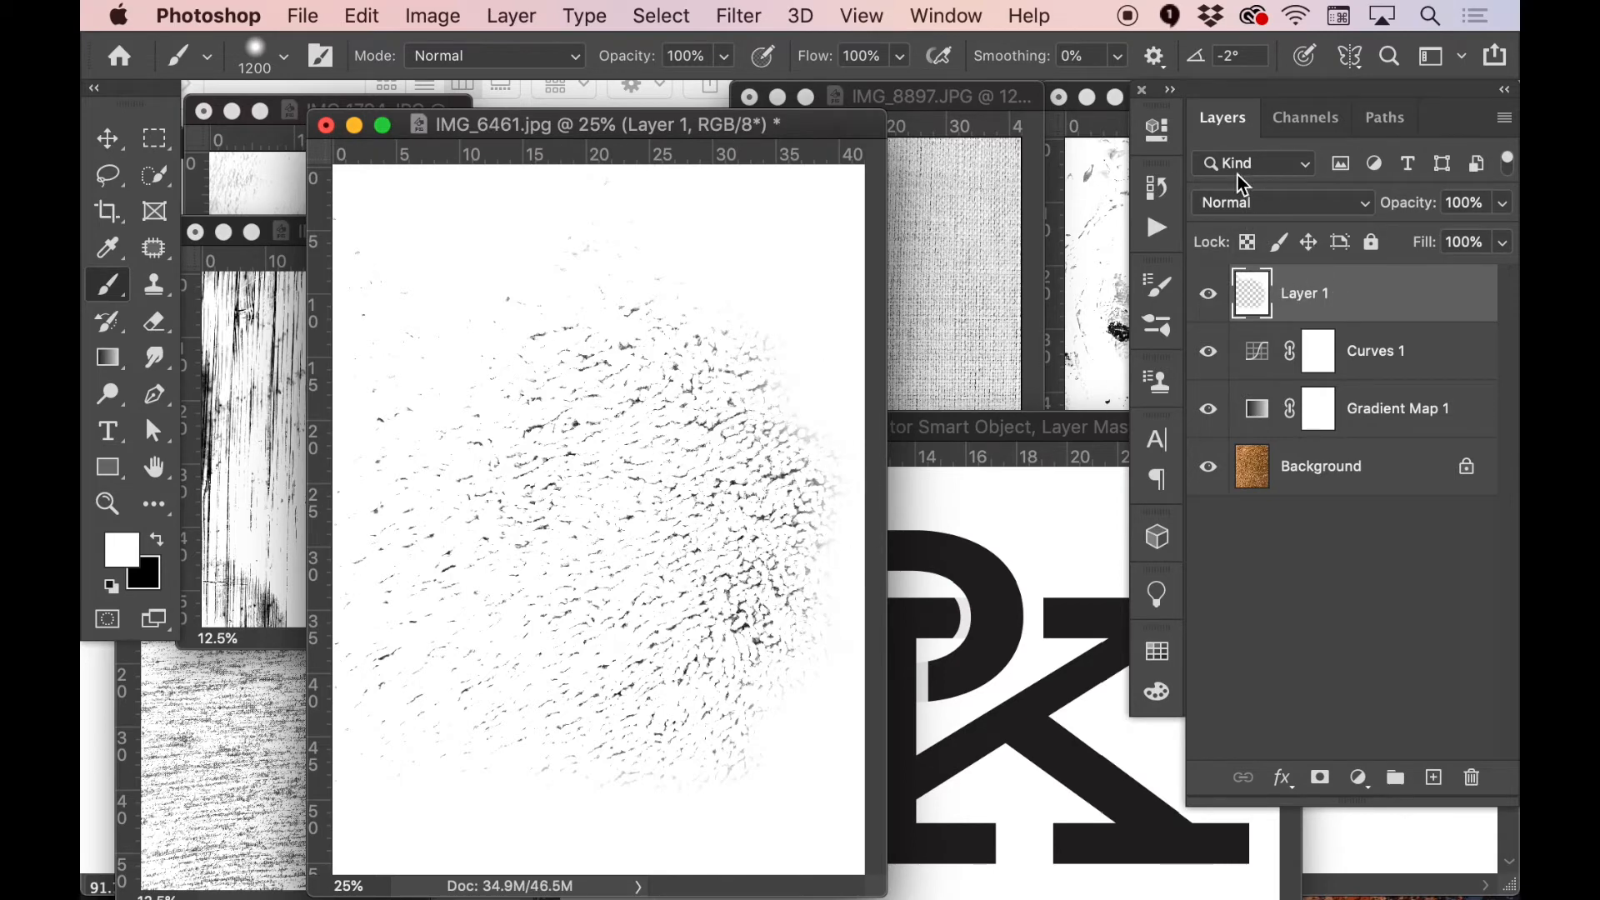
- Set the blend mode of Layer 1 to Dissolve
left_click(1225, 201)
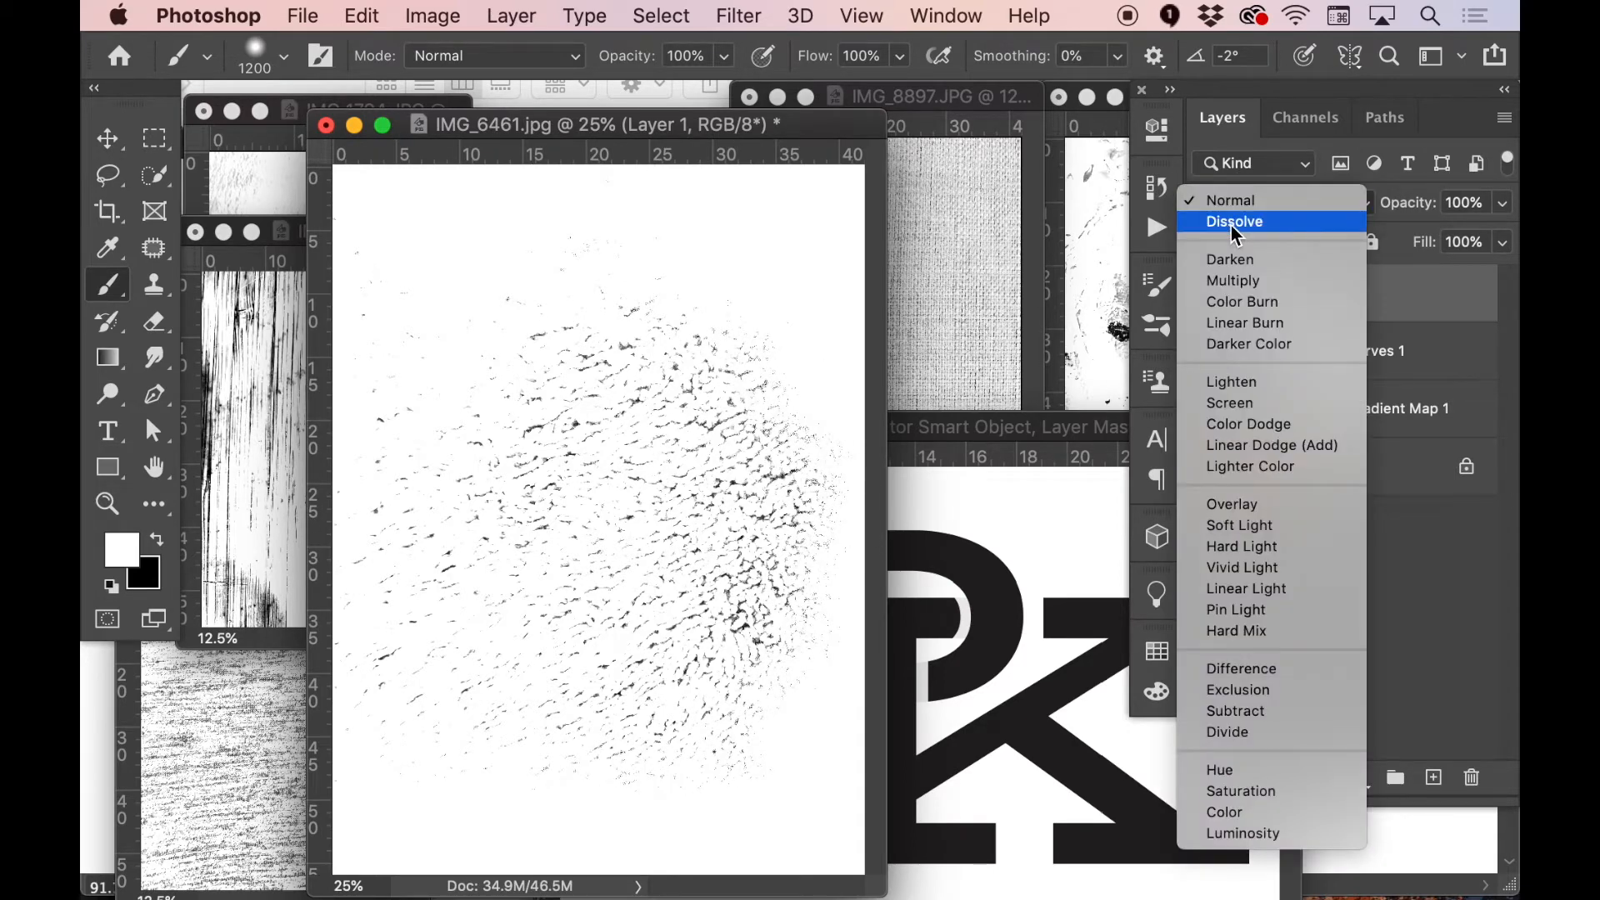
left_click(1235, 222)
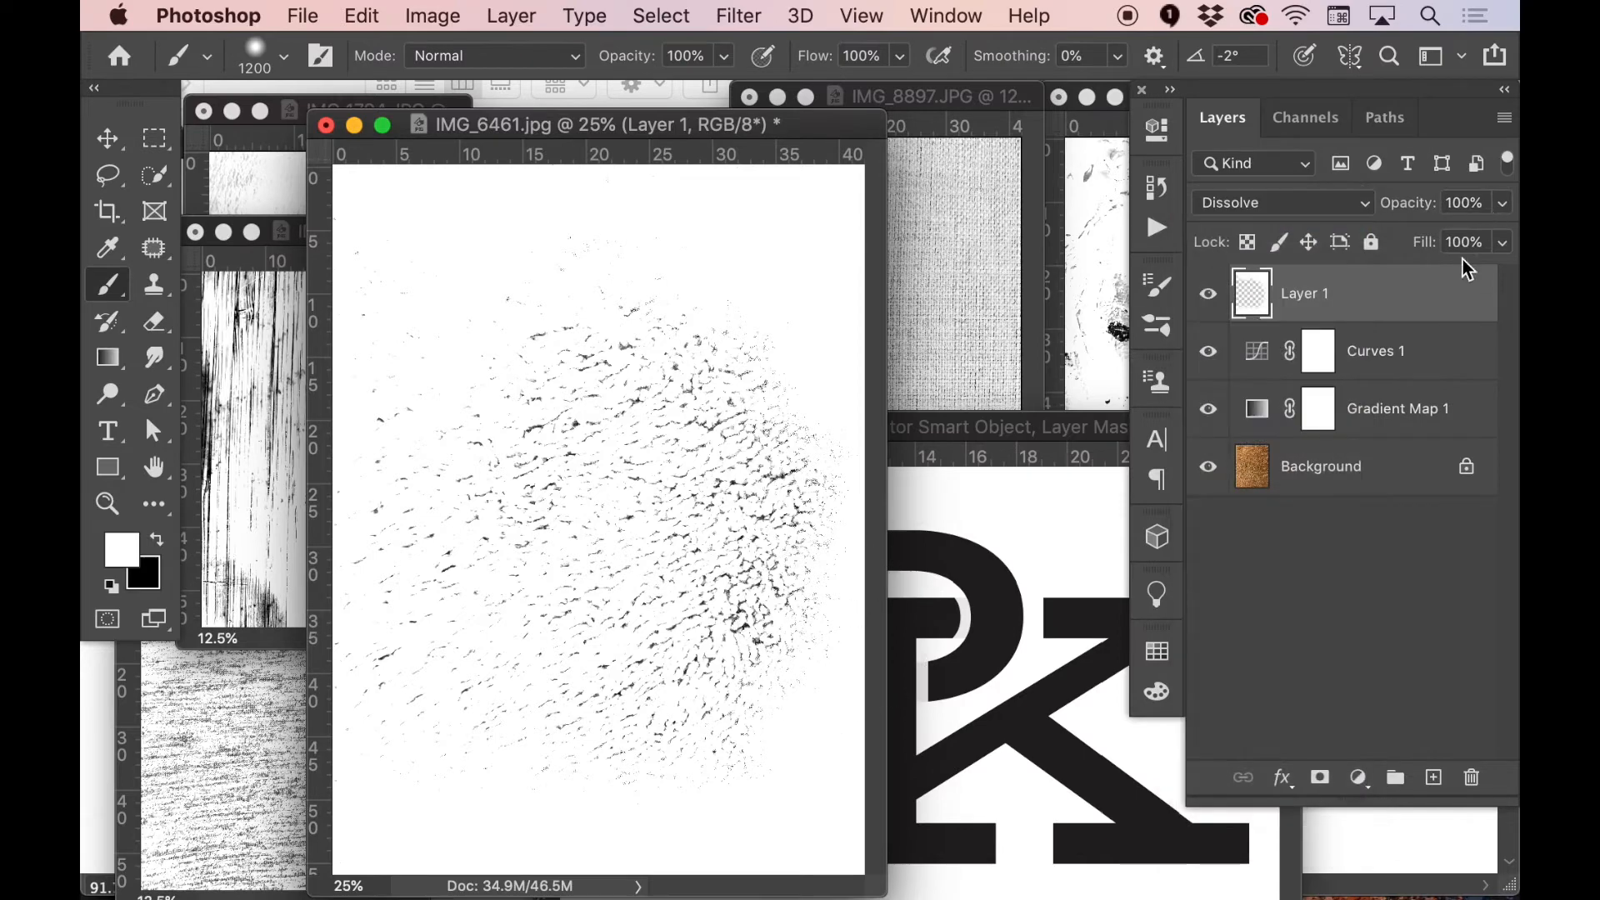
key("super+z")
left_click(1244, 217)
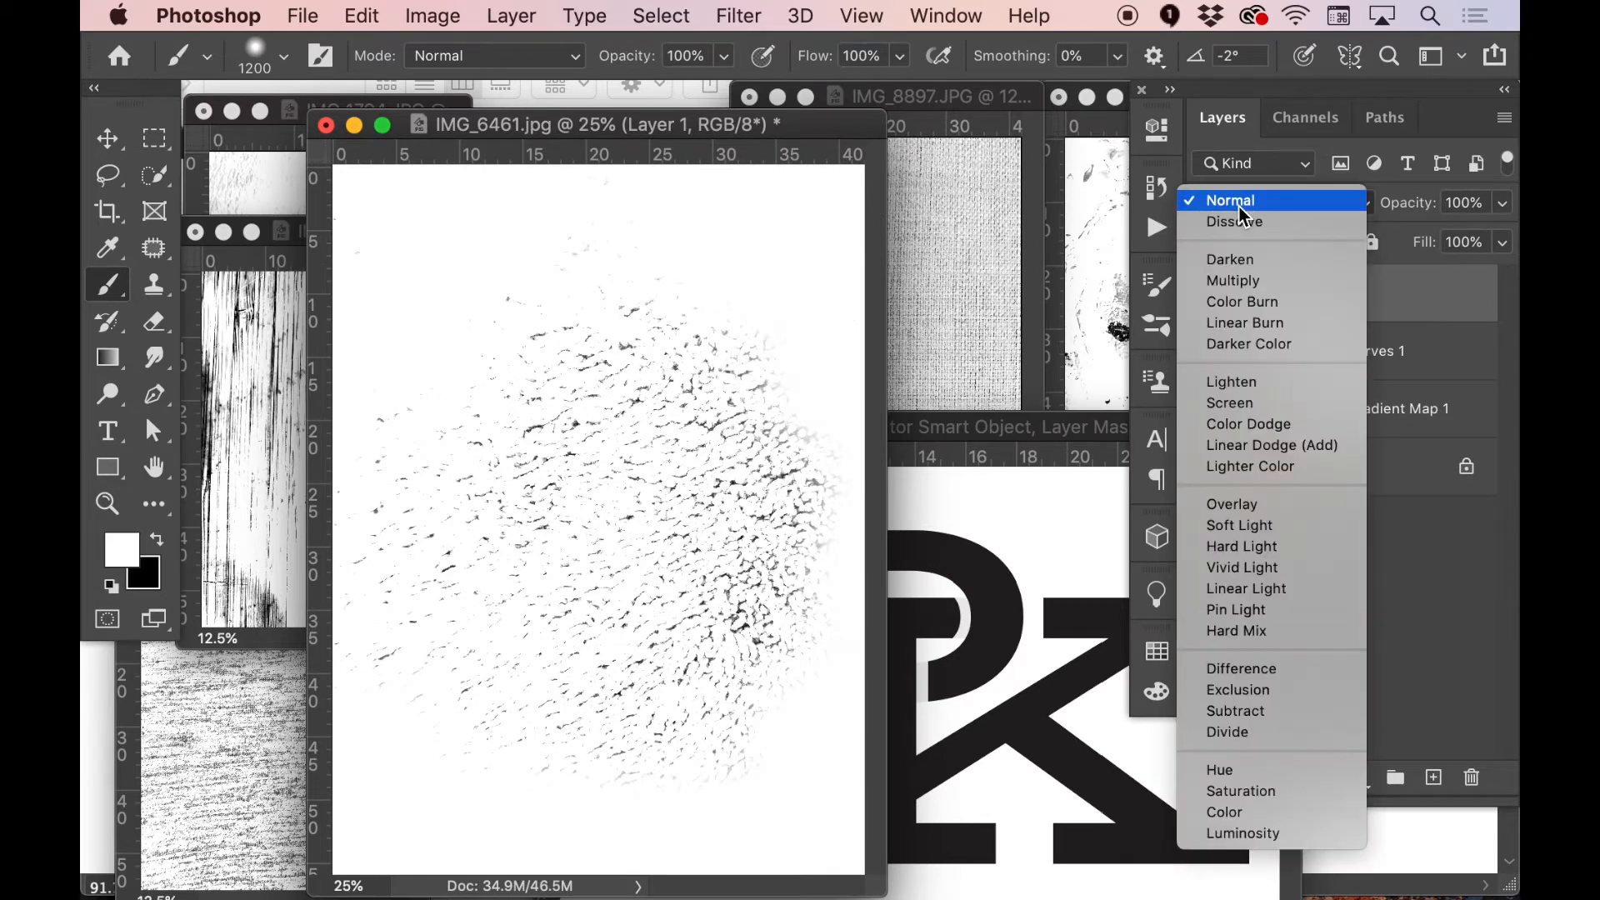
left_click(1240, 220)
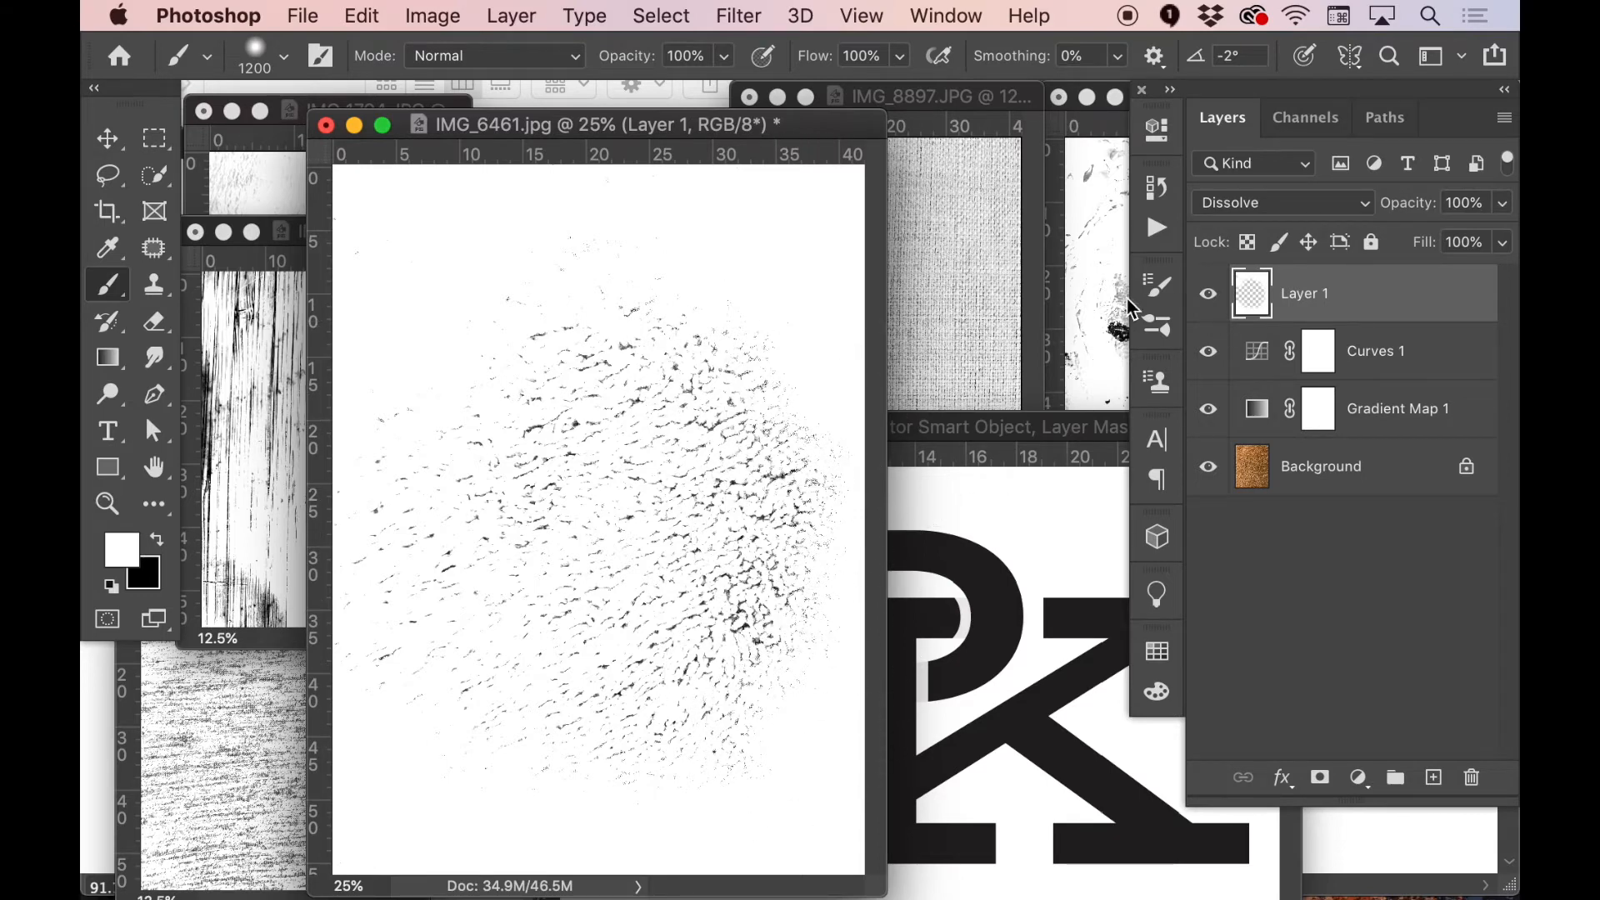
- Marquee-select the faded fleck texture across the full width of IMG_6461.jpg and define it as a brush preset with the suggested name
key("m")
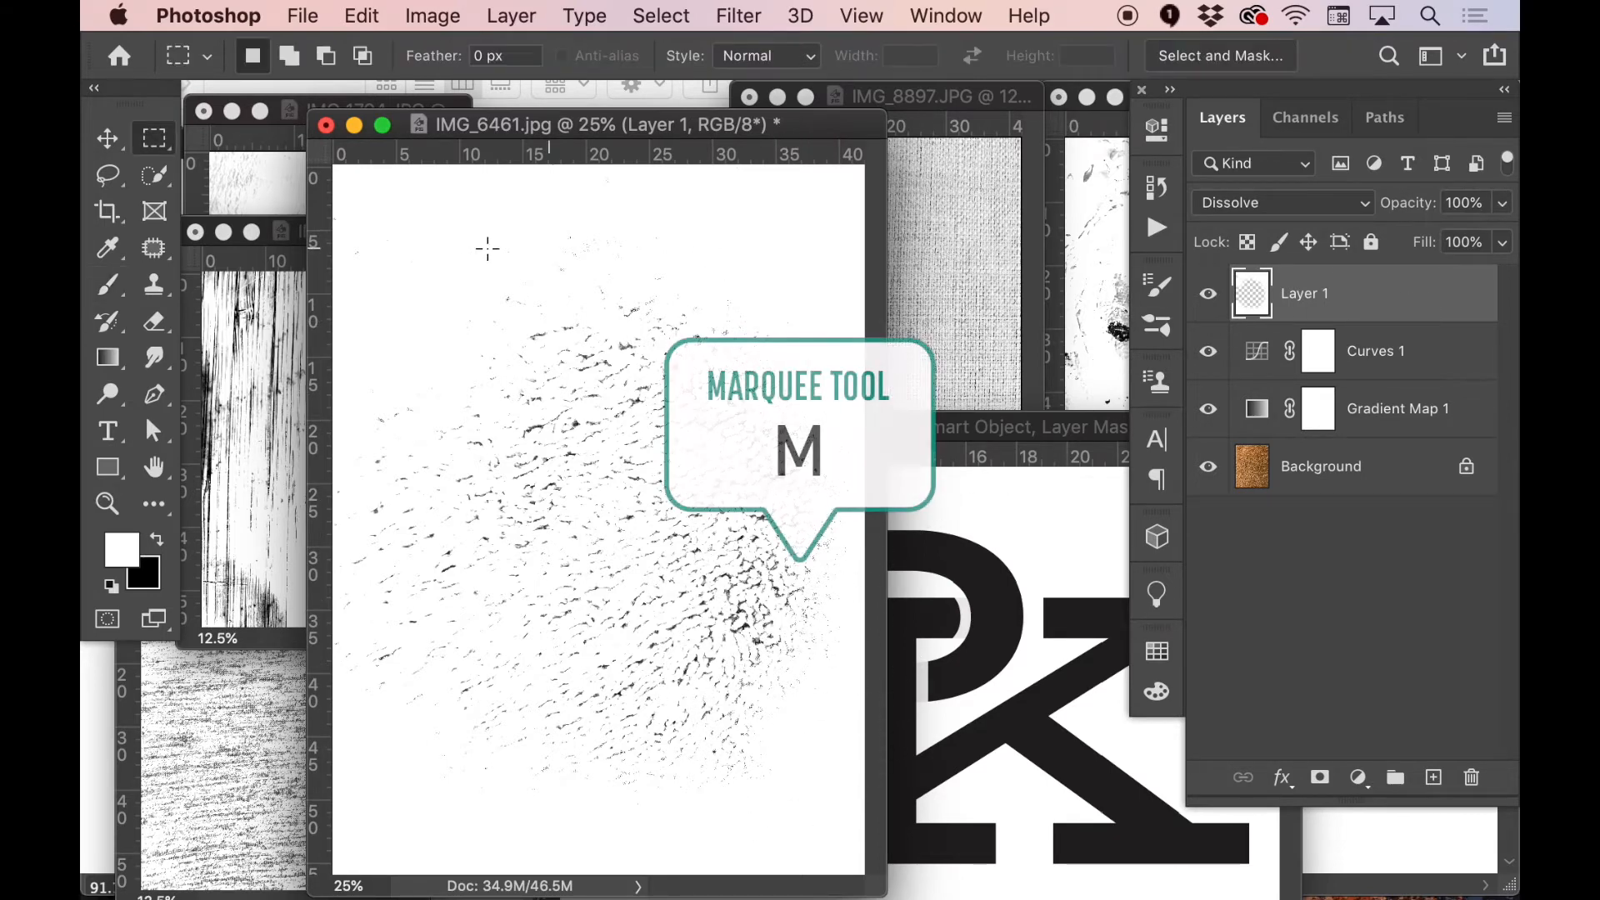
left_click_drag(333, 237, 910, 826)
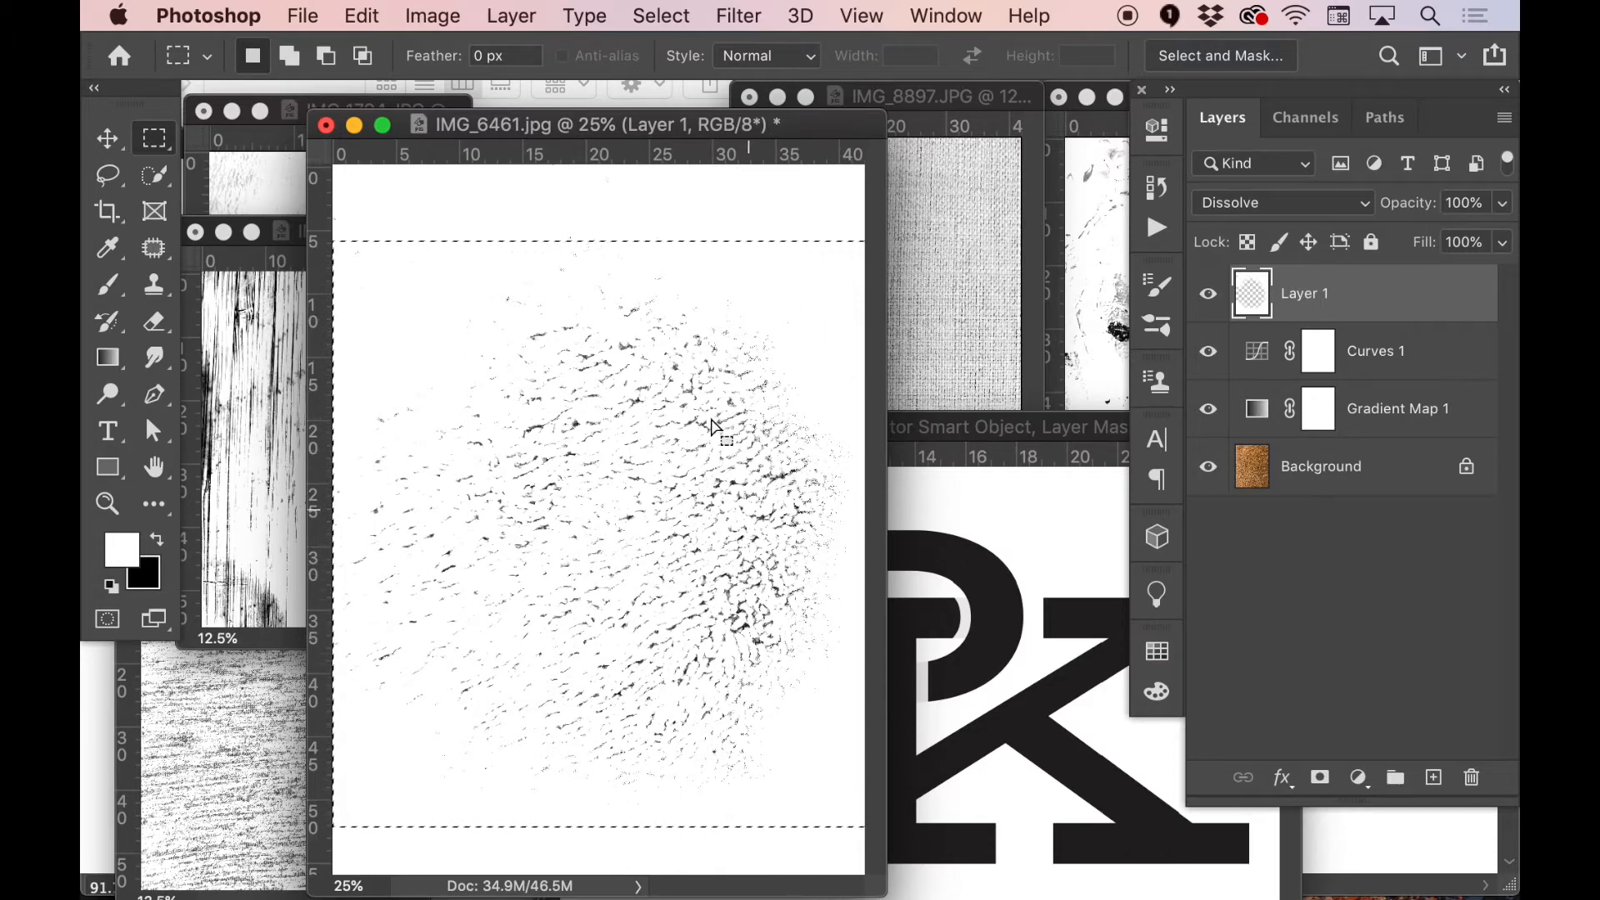
left_click(373, 17)
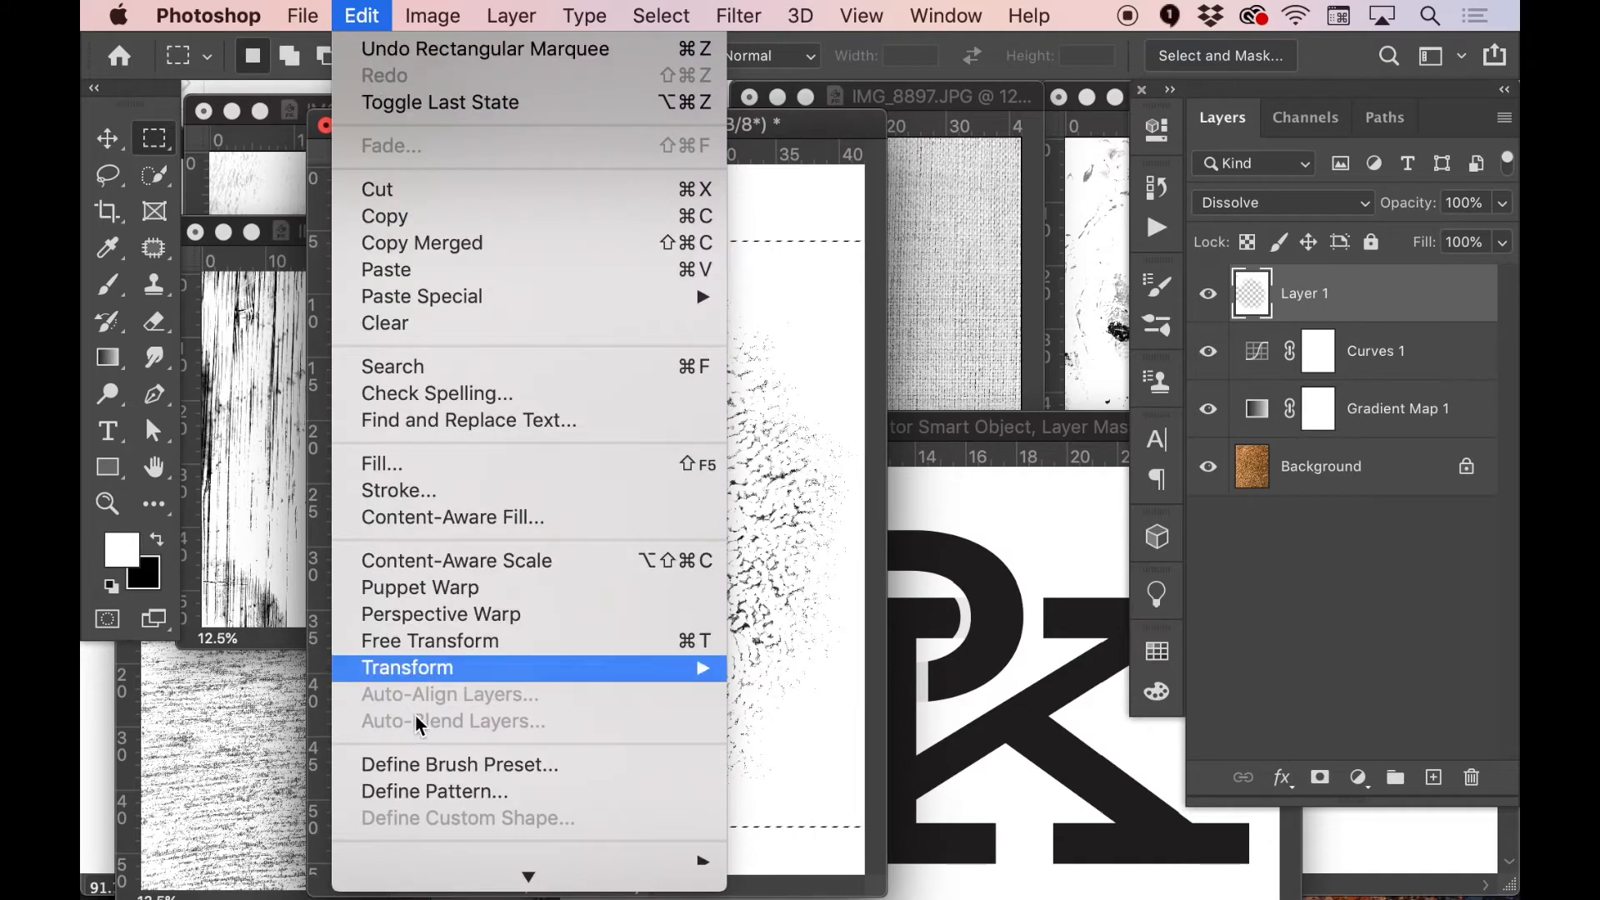
left_click(416, 776)
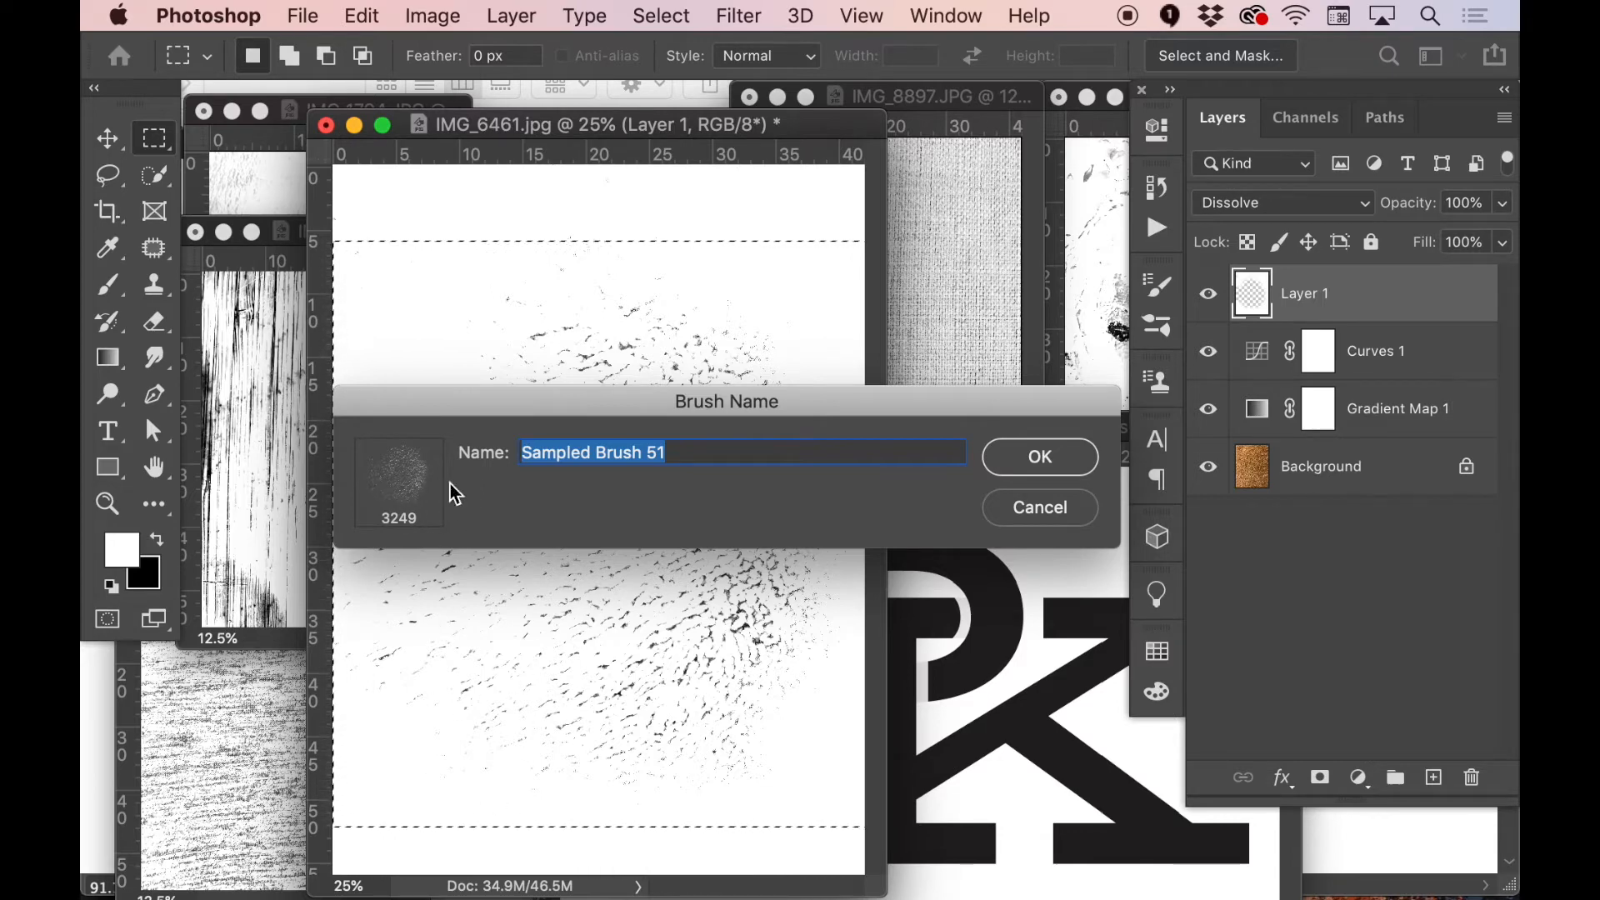
left_click(1058, 463)
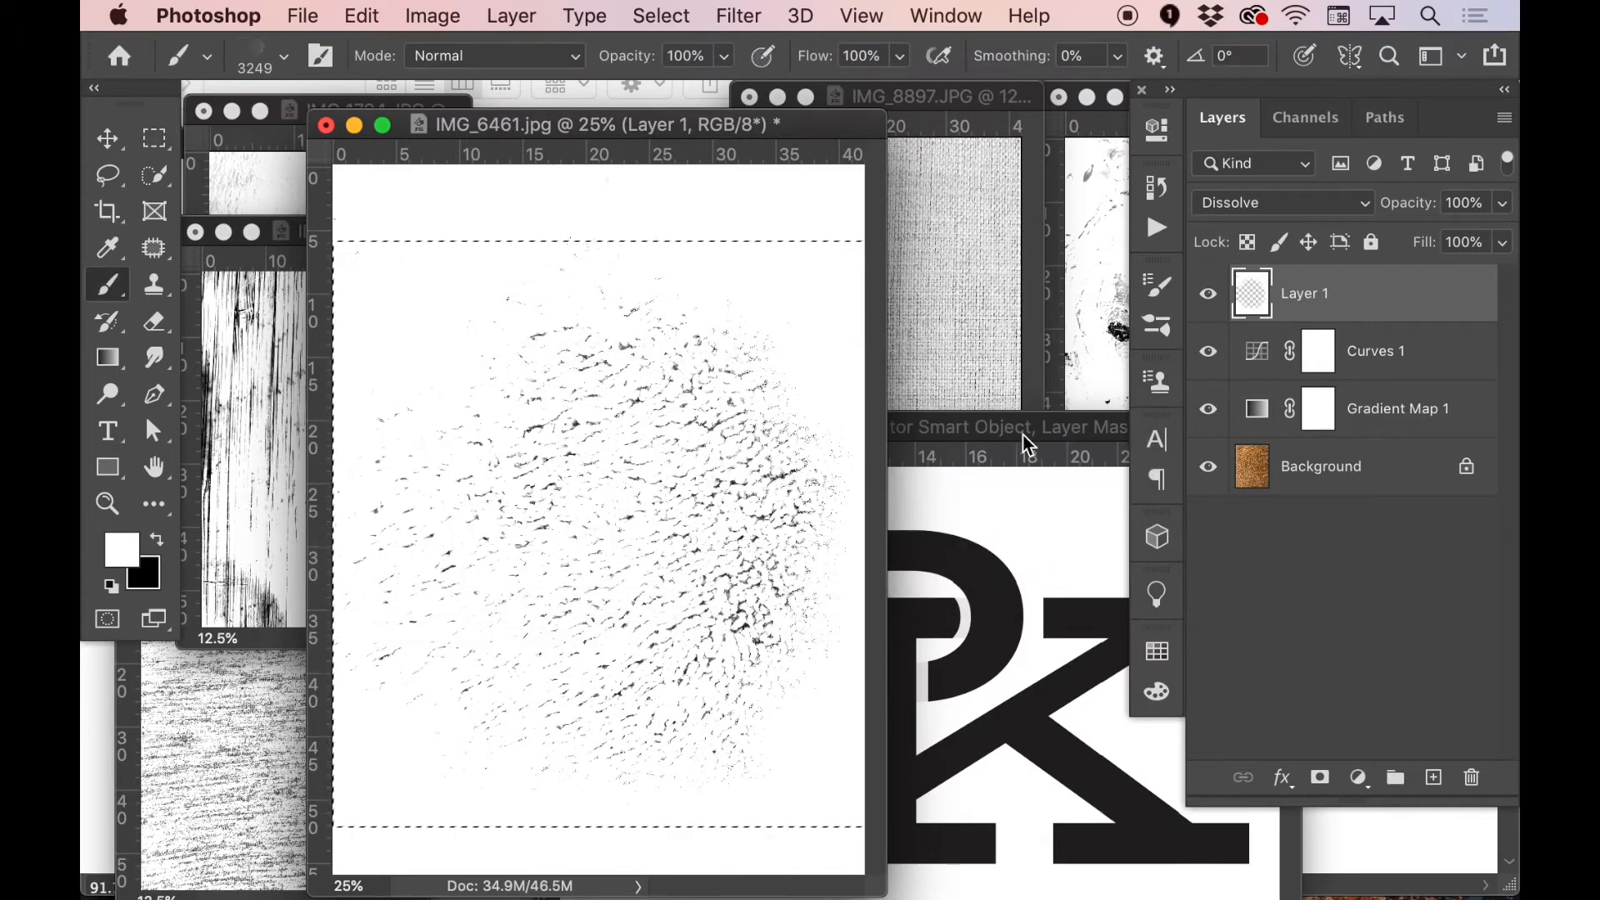
- Bring the PK logo document forward, reduce the new brush to 1600 px and stamp it in black on the mask over the logo's left half
left_click_drag(1020, 423, 809, 288)
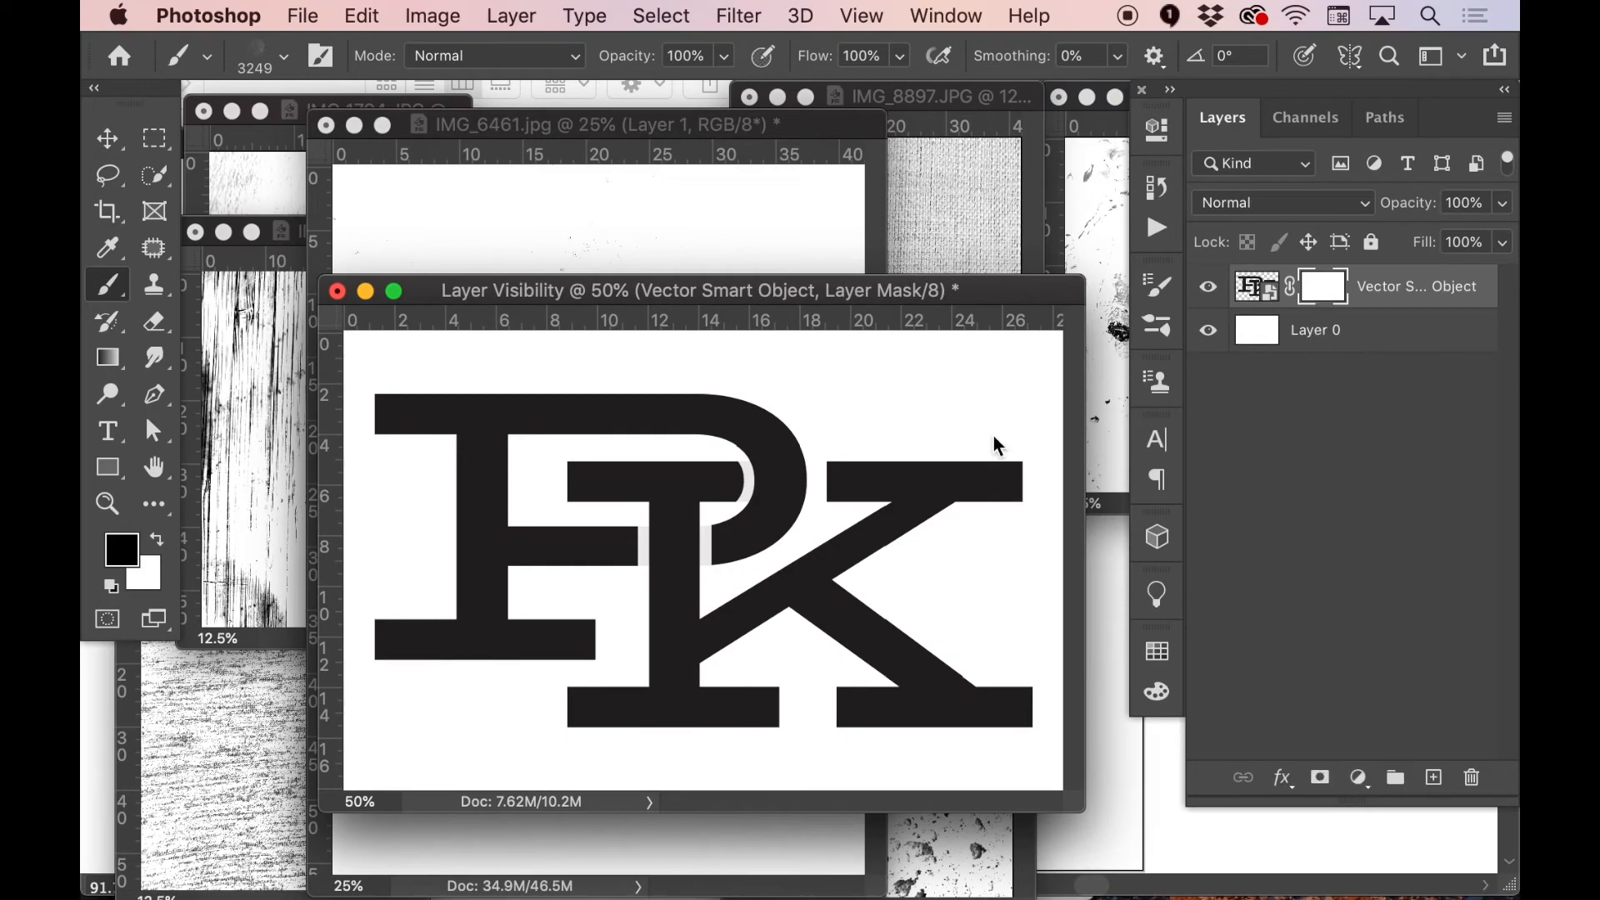
key("[")
key("[")
key("[")
key("[")
key("[")
key("[")
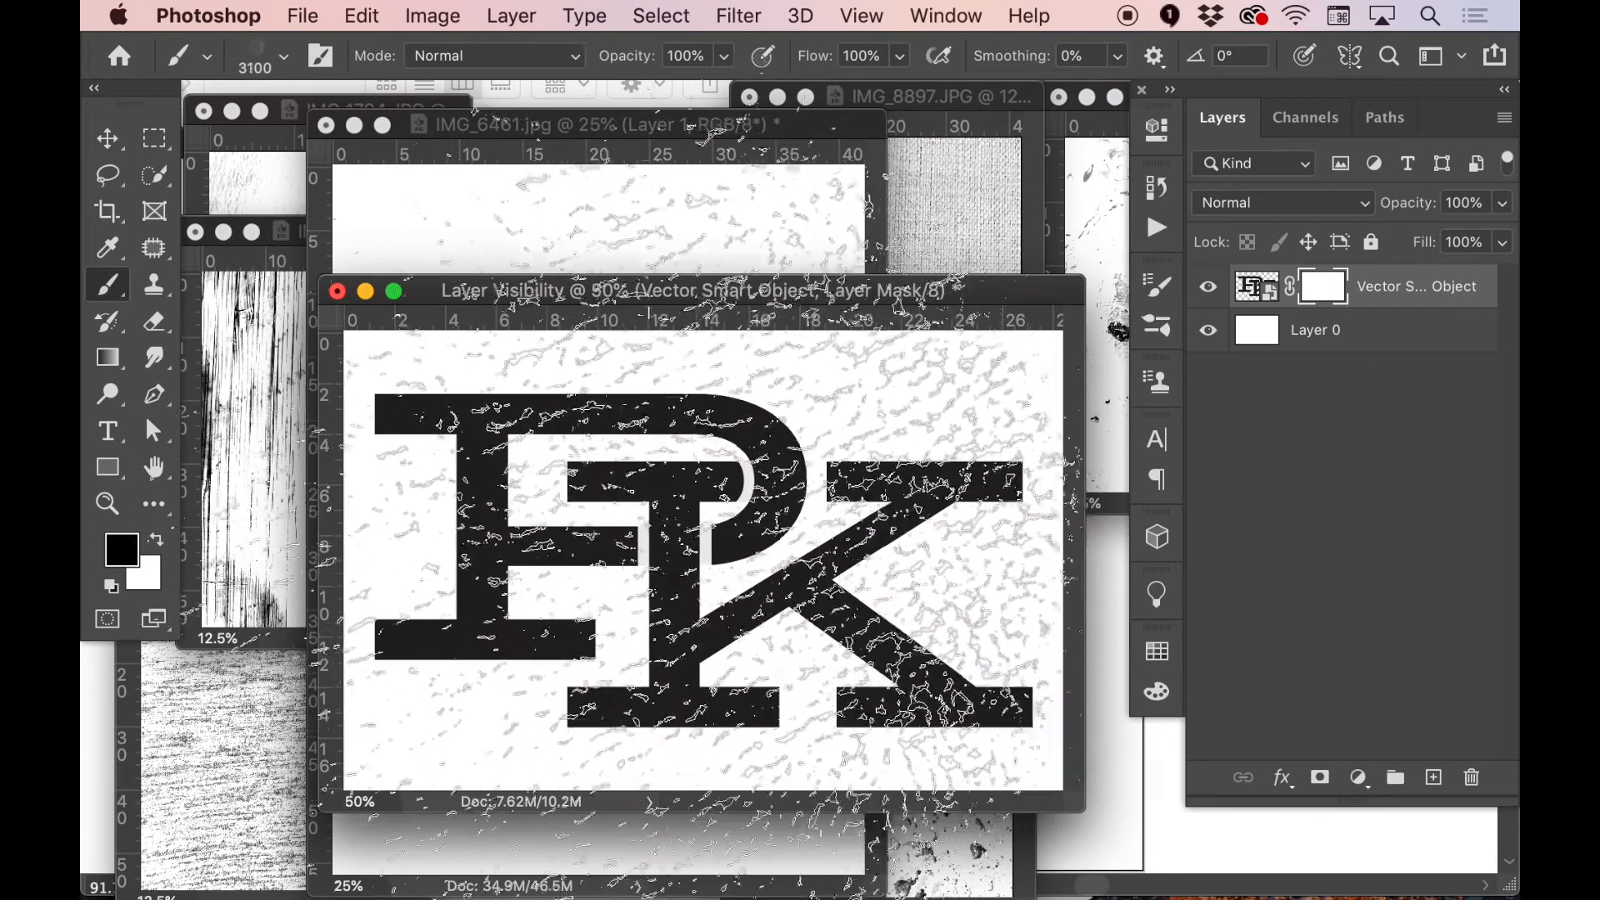
key("[")
key("[")
key("[")
key("[")
key("[")
key("[")
key("[")
key("[")
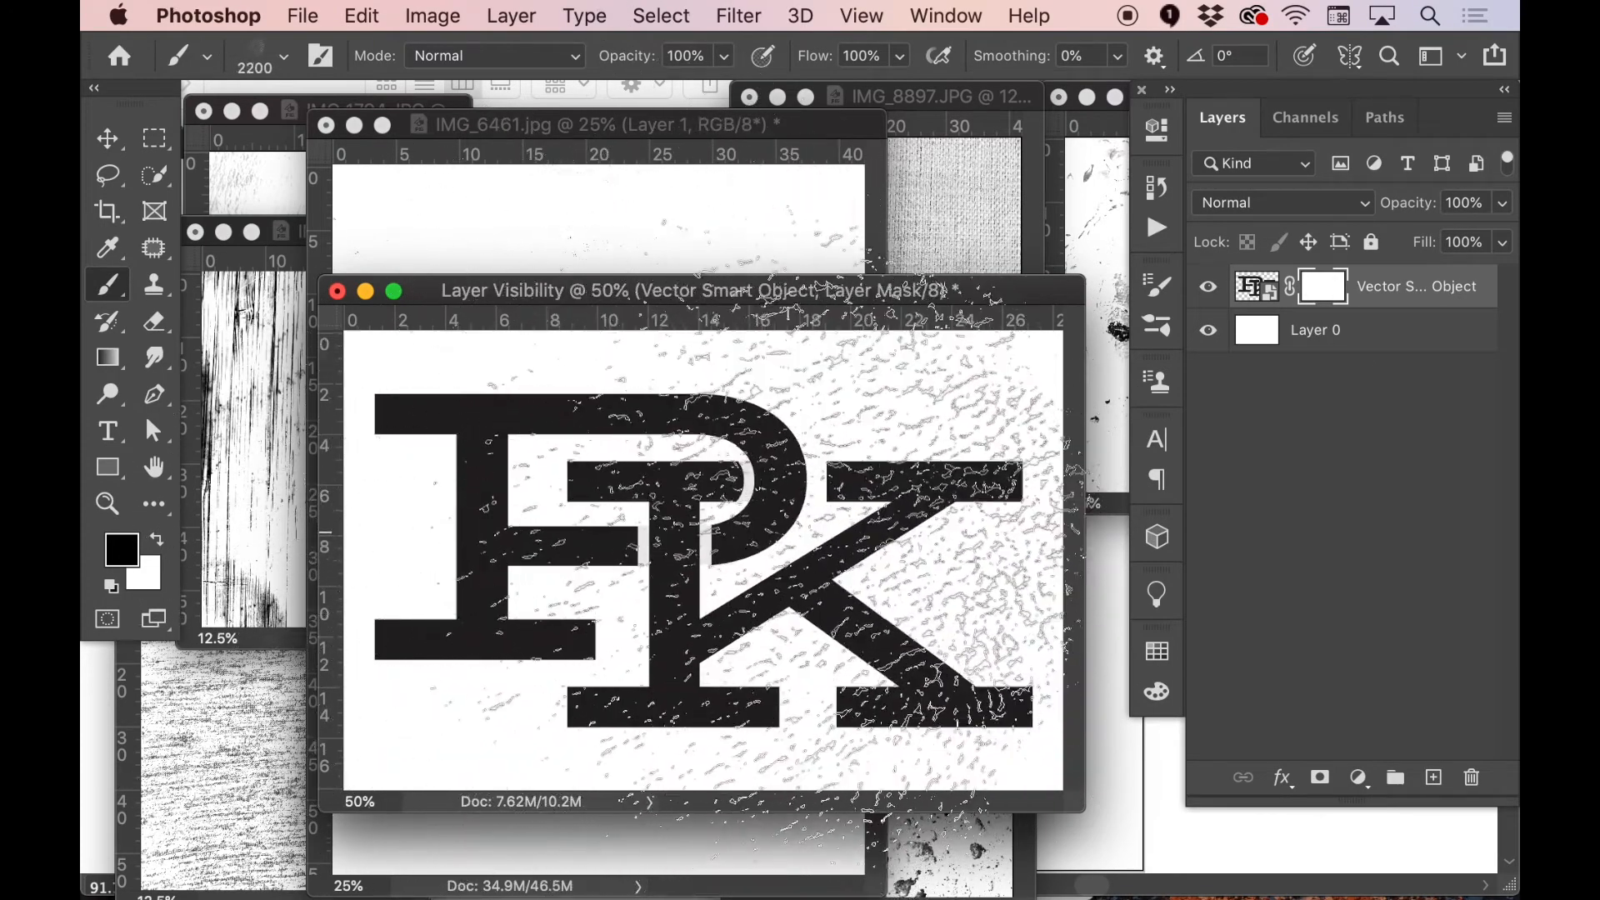
key("[")
key("[")
key("[")
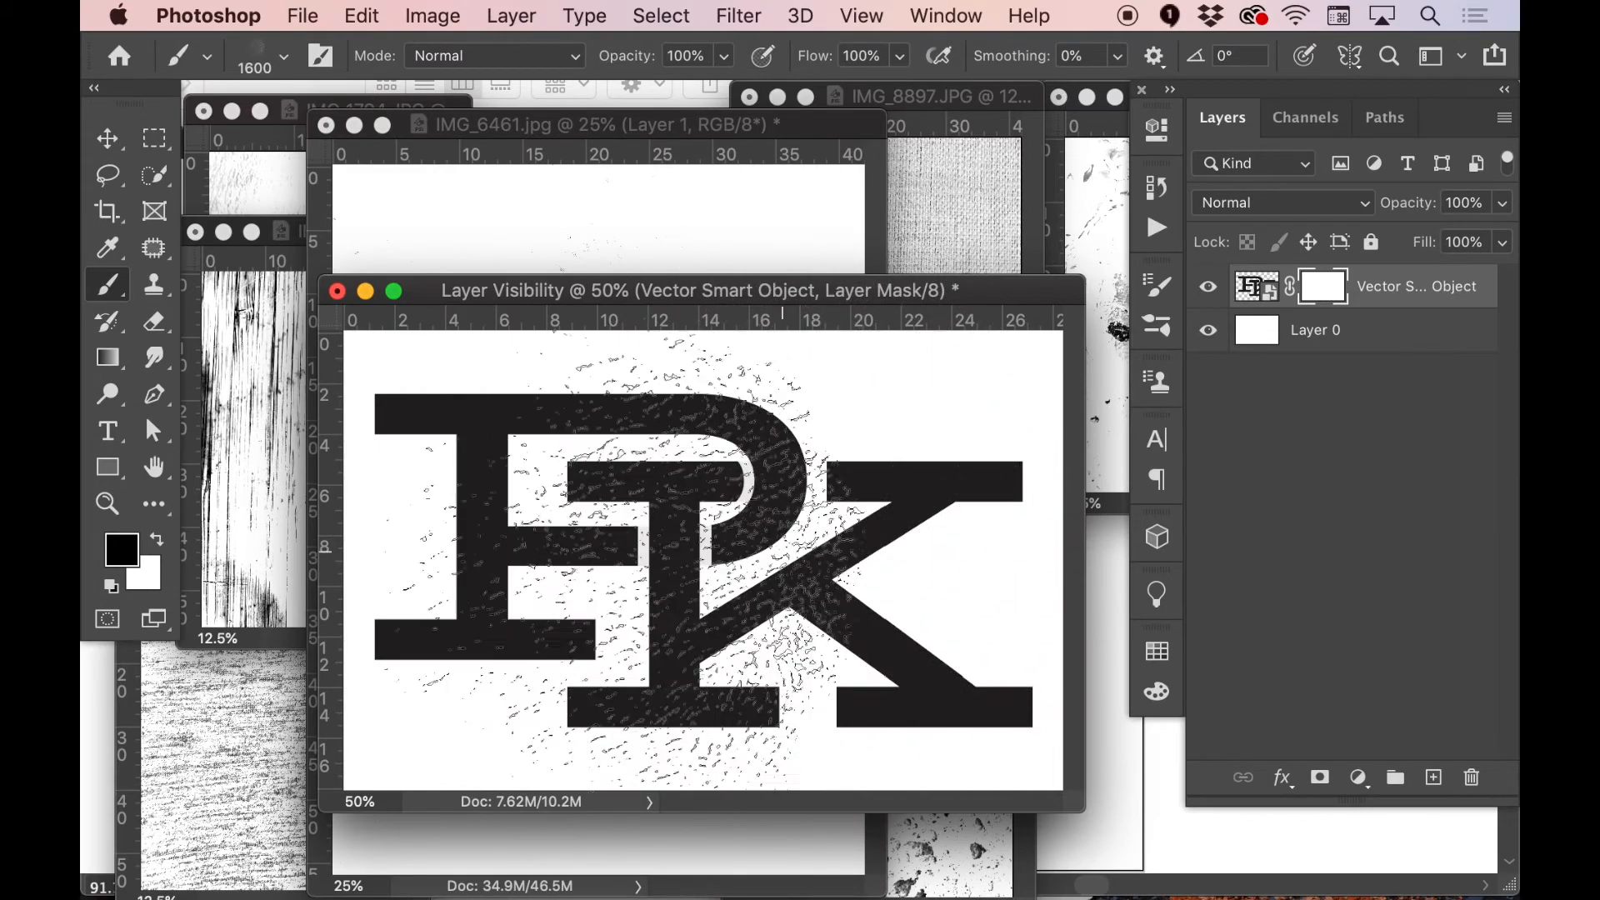
left_click(514, 566)
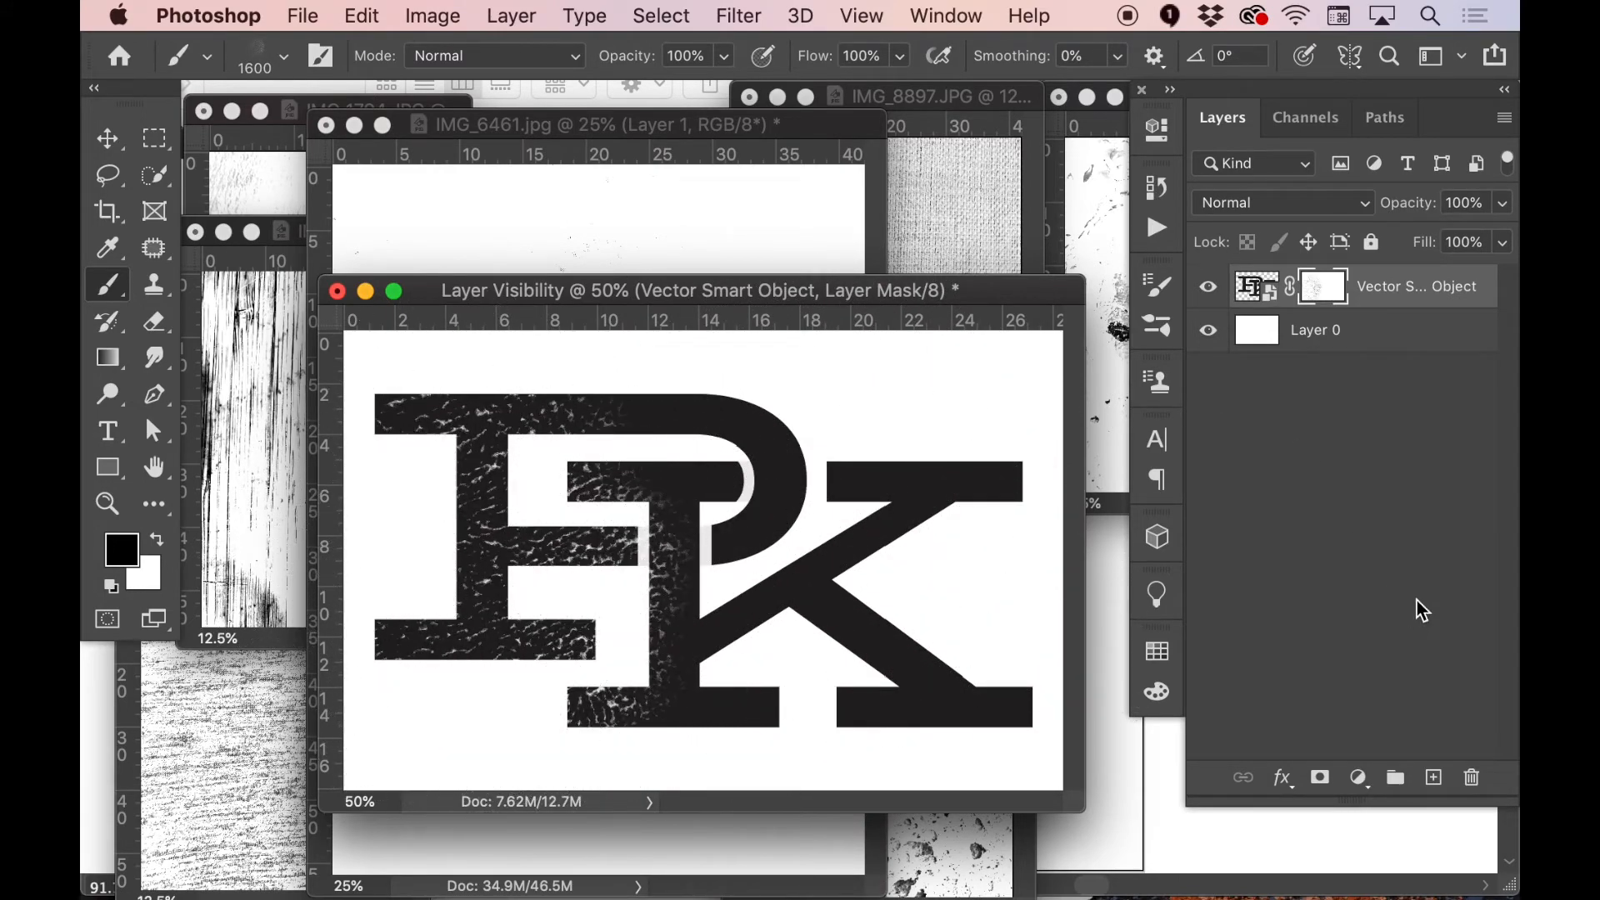
- Reduce the fleck brush to 1200 px and stamp it once on the mask over the upper part of the K
key("[")
key("[")
key("[")
key("[")
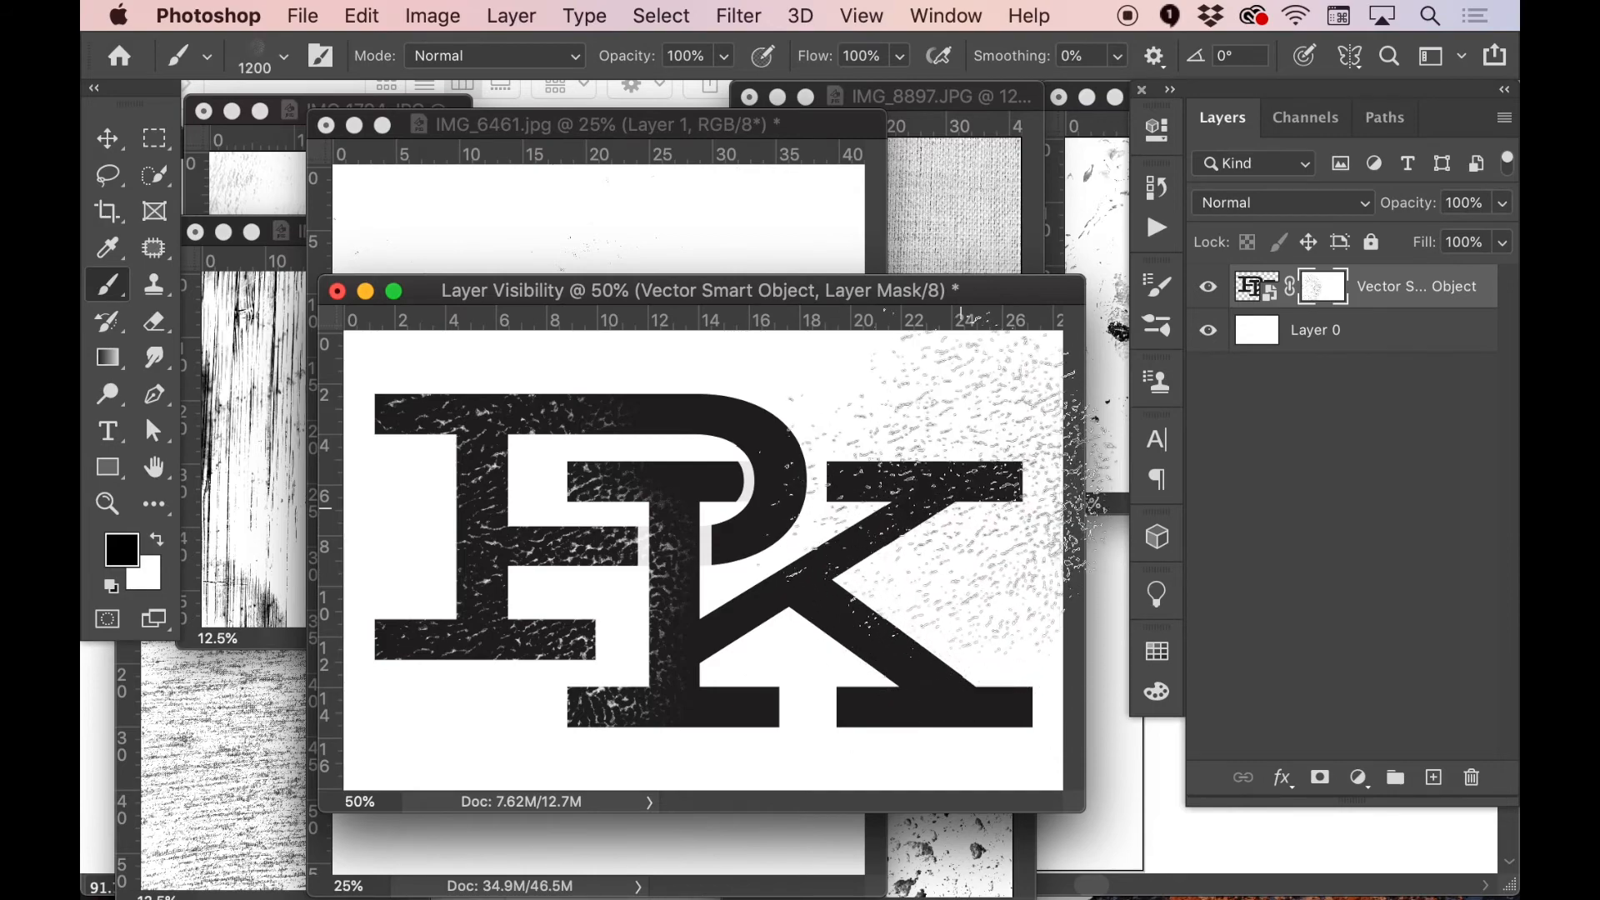
left_click(944, 461)
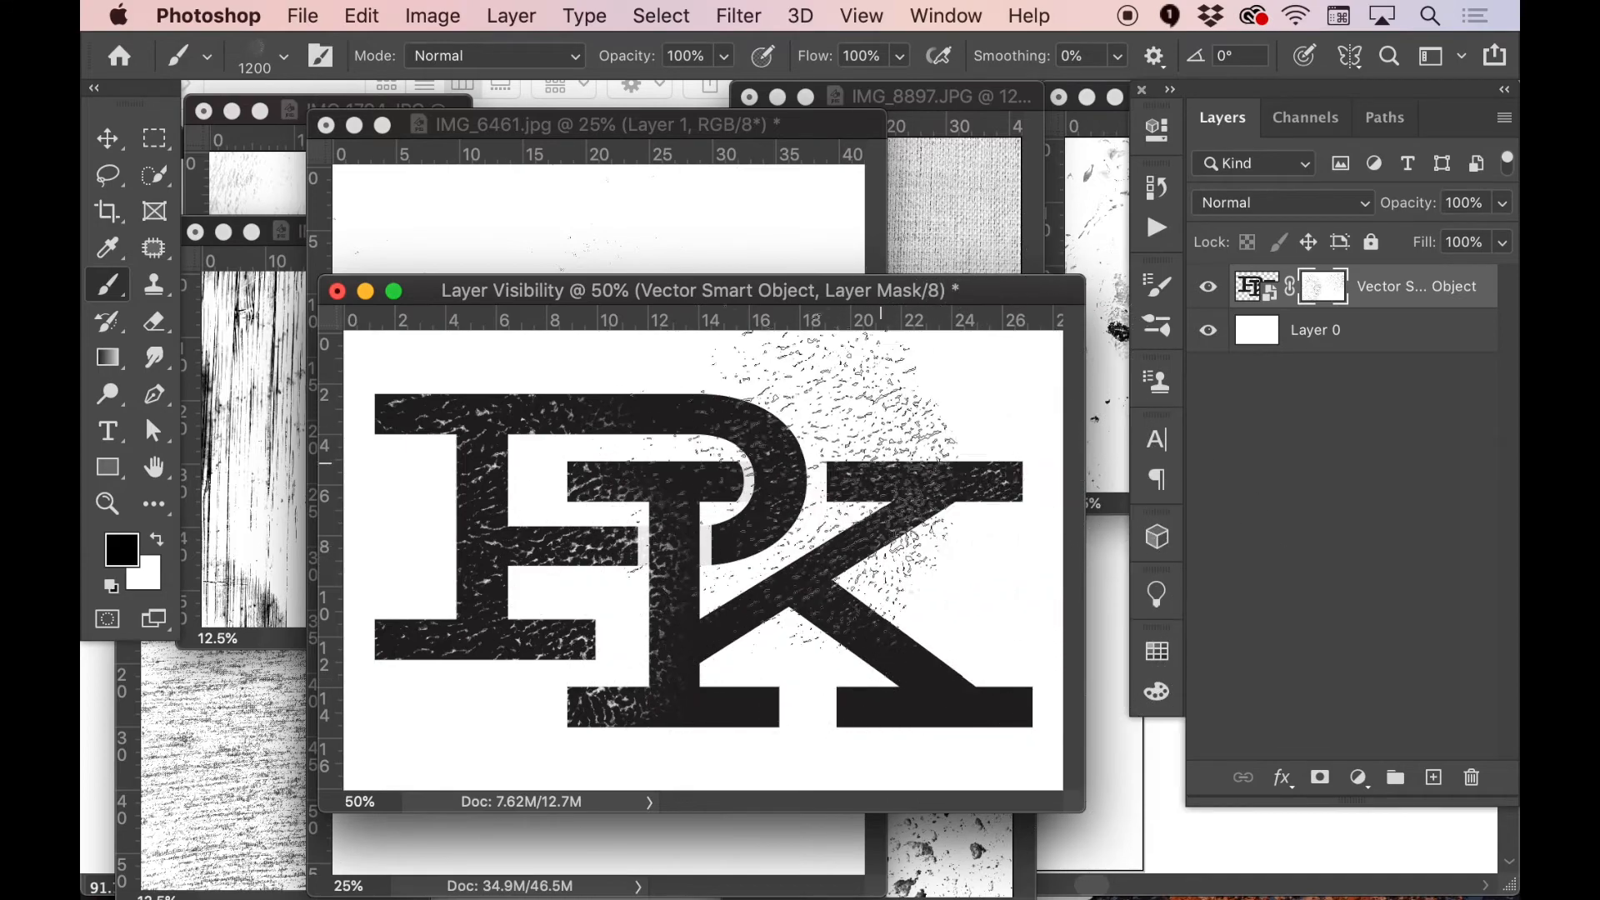
- Reduce the fleck brush size to 500 px over the logo
key("bracketleft")
key("bracketleft")
key("bracketleft")
key("bracketleft")
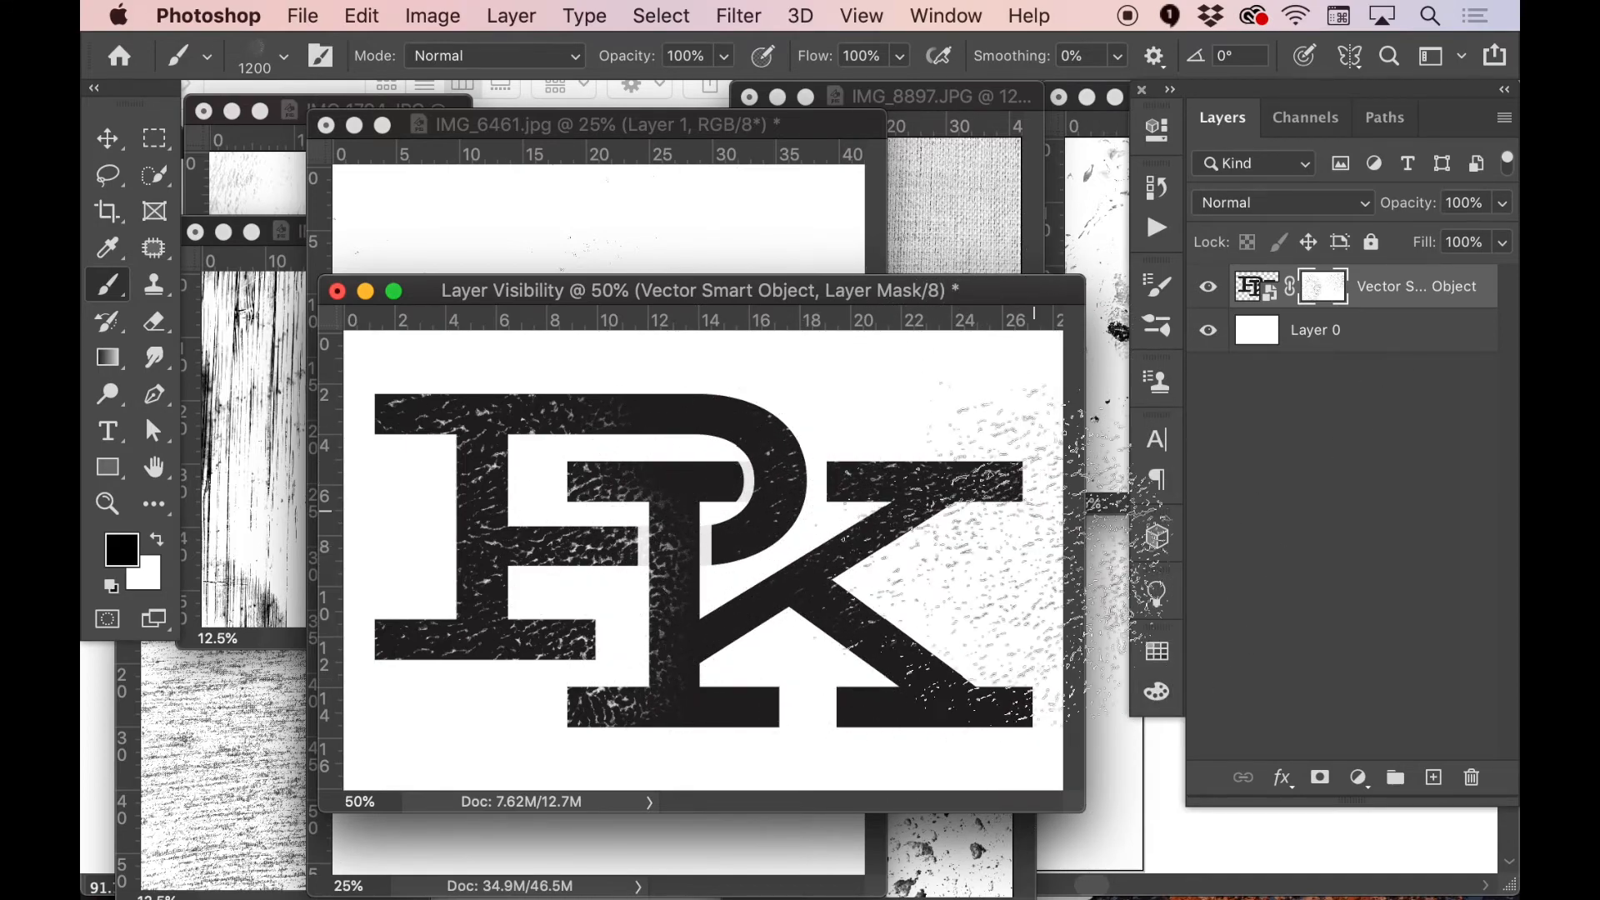
key("bracketleft")
key("bracketleft")
key("bracketleft")
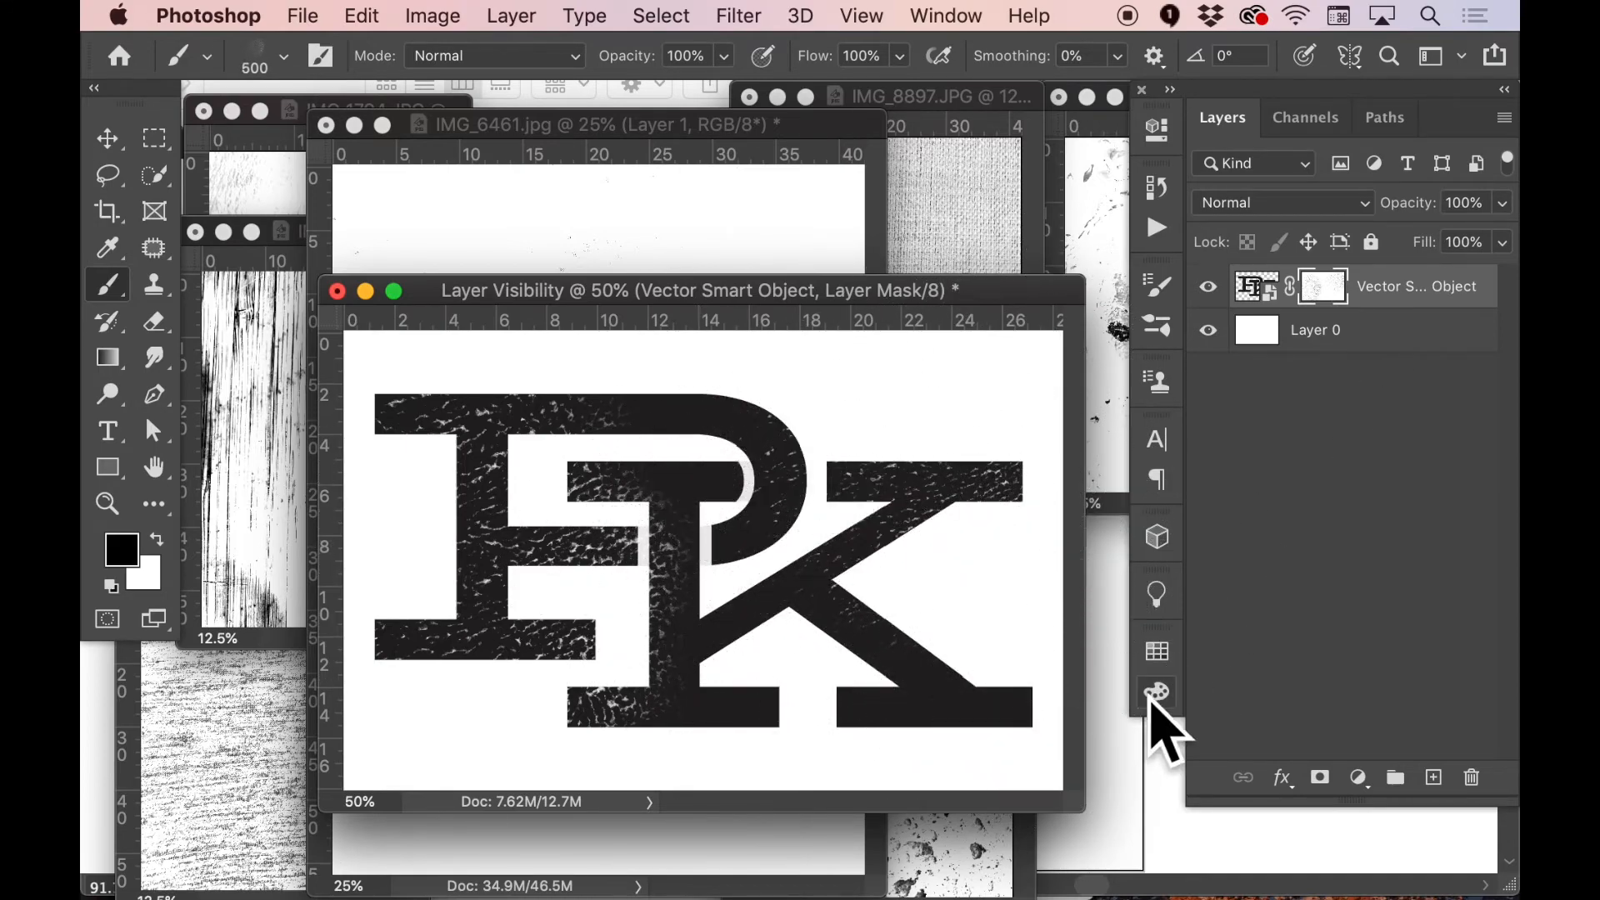
- Bring the wood photo IMG_6462.jpg to the front and hide its Gradient Map 1 and Curves 1 layers to show the original colours
left_click(1000, 107)
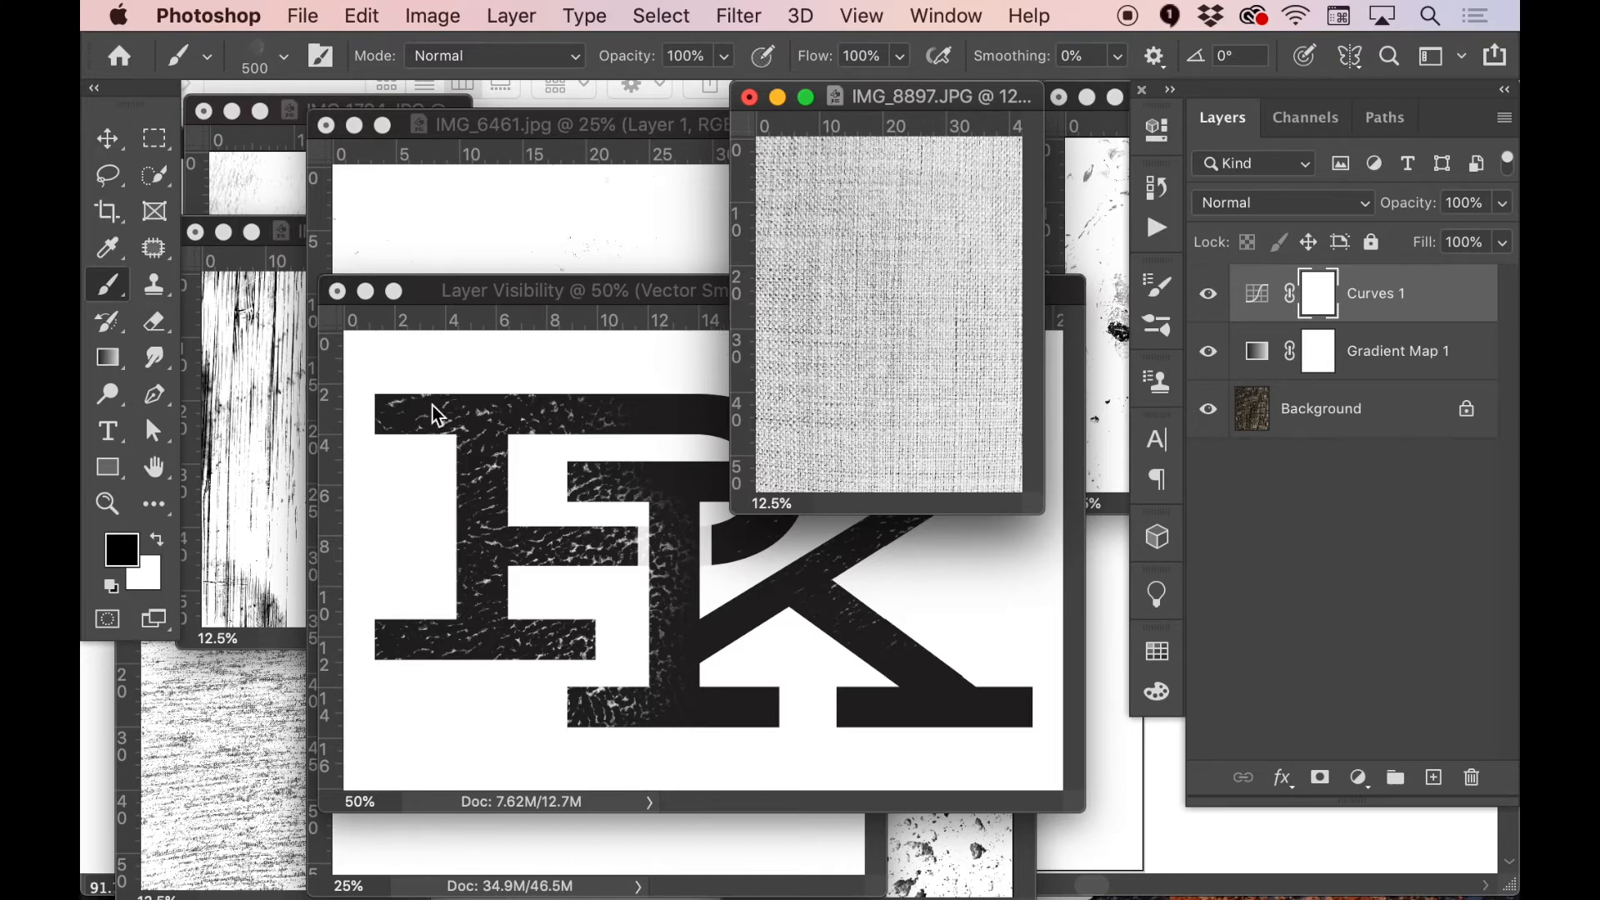
left_click(297, 244)
key("x")
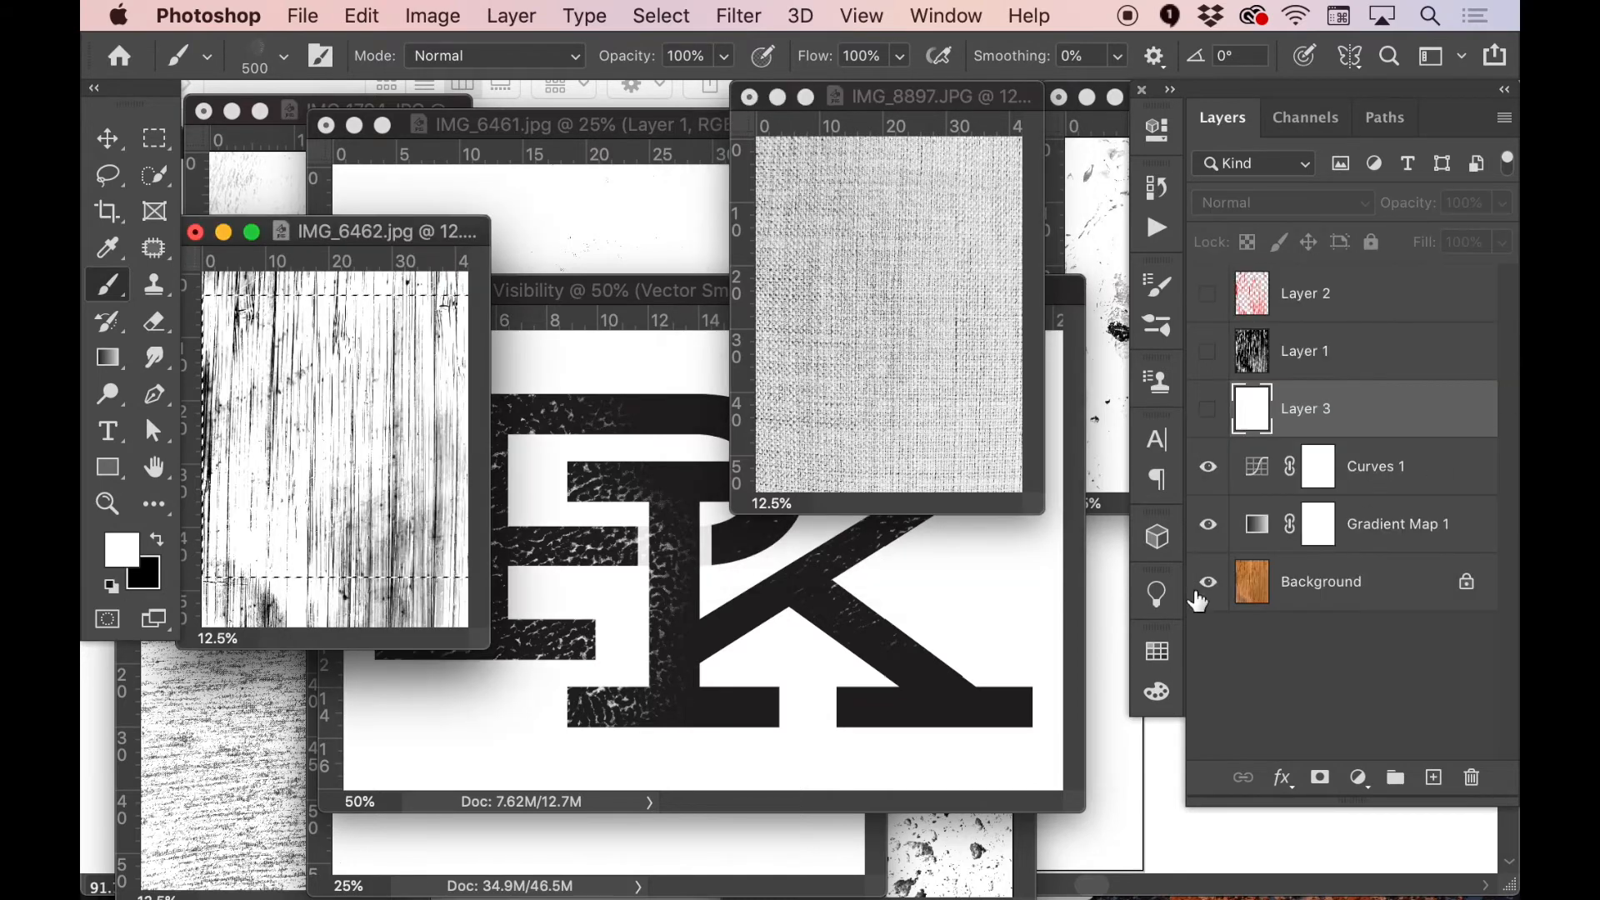
left_click(1209, 525)
left_click(1209, 468)
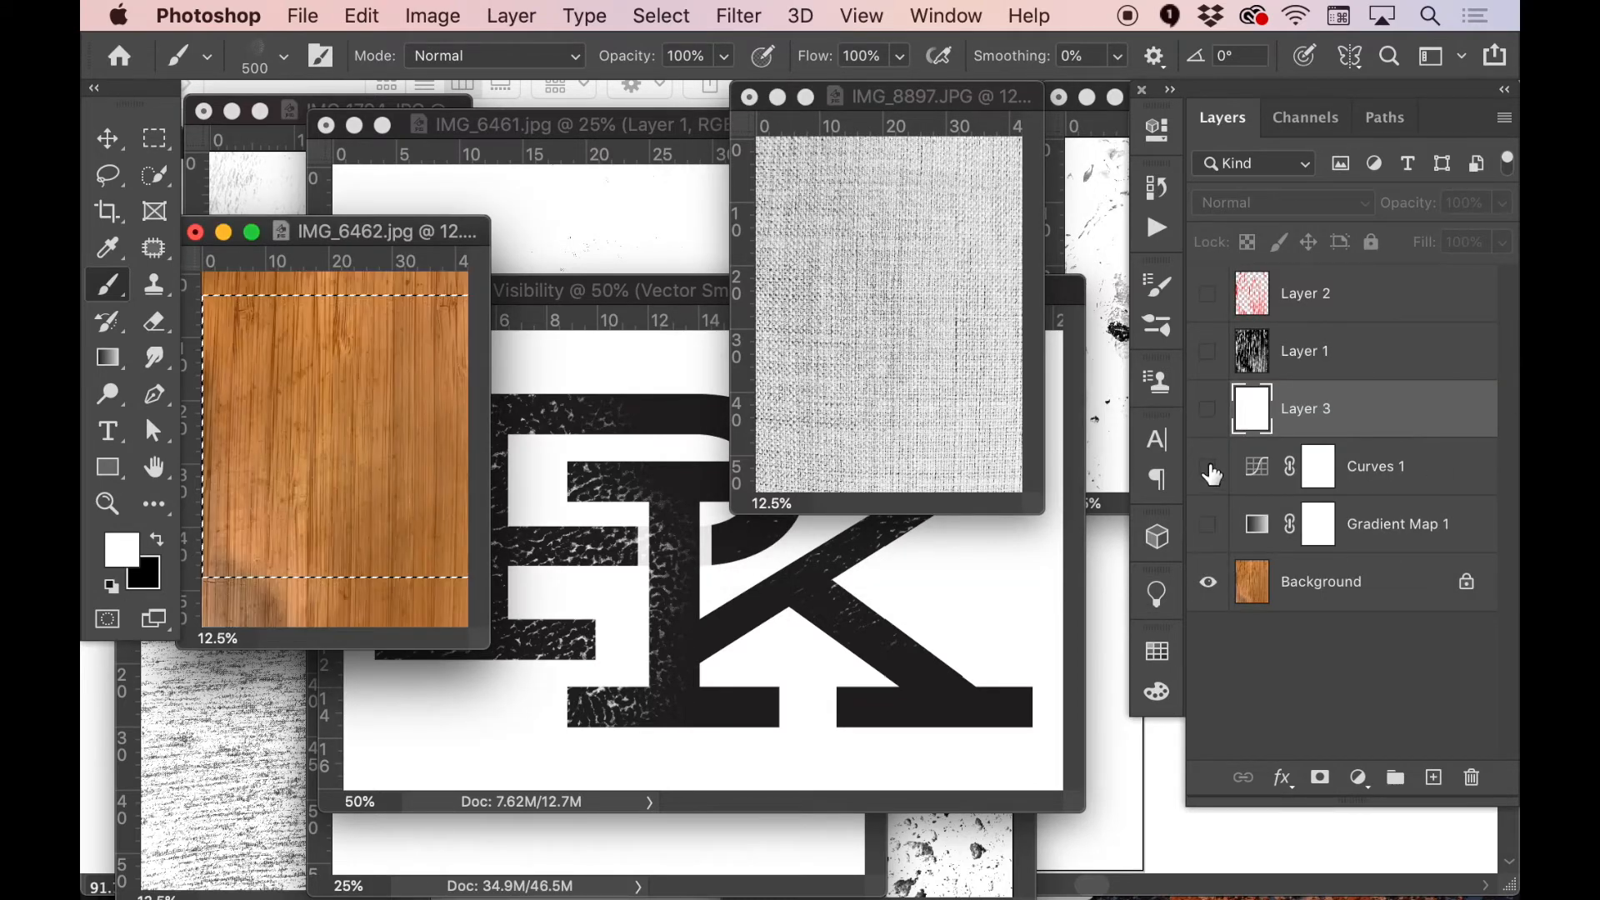
left_click_drag(465, 232, 548, 185)
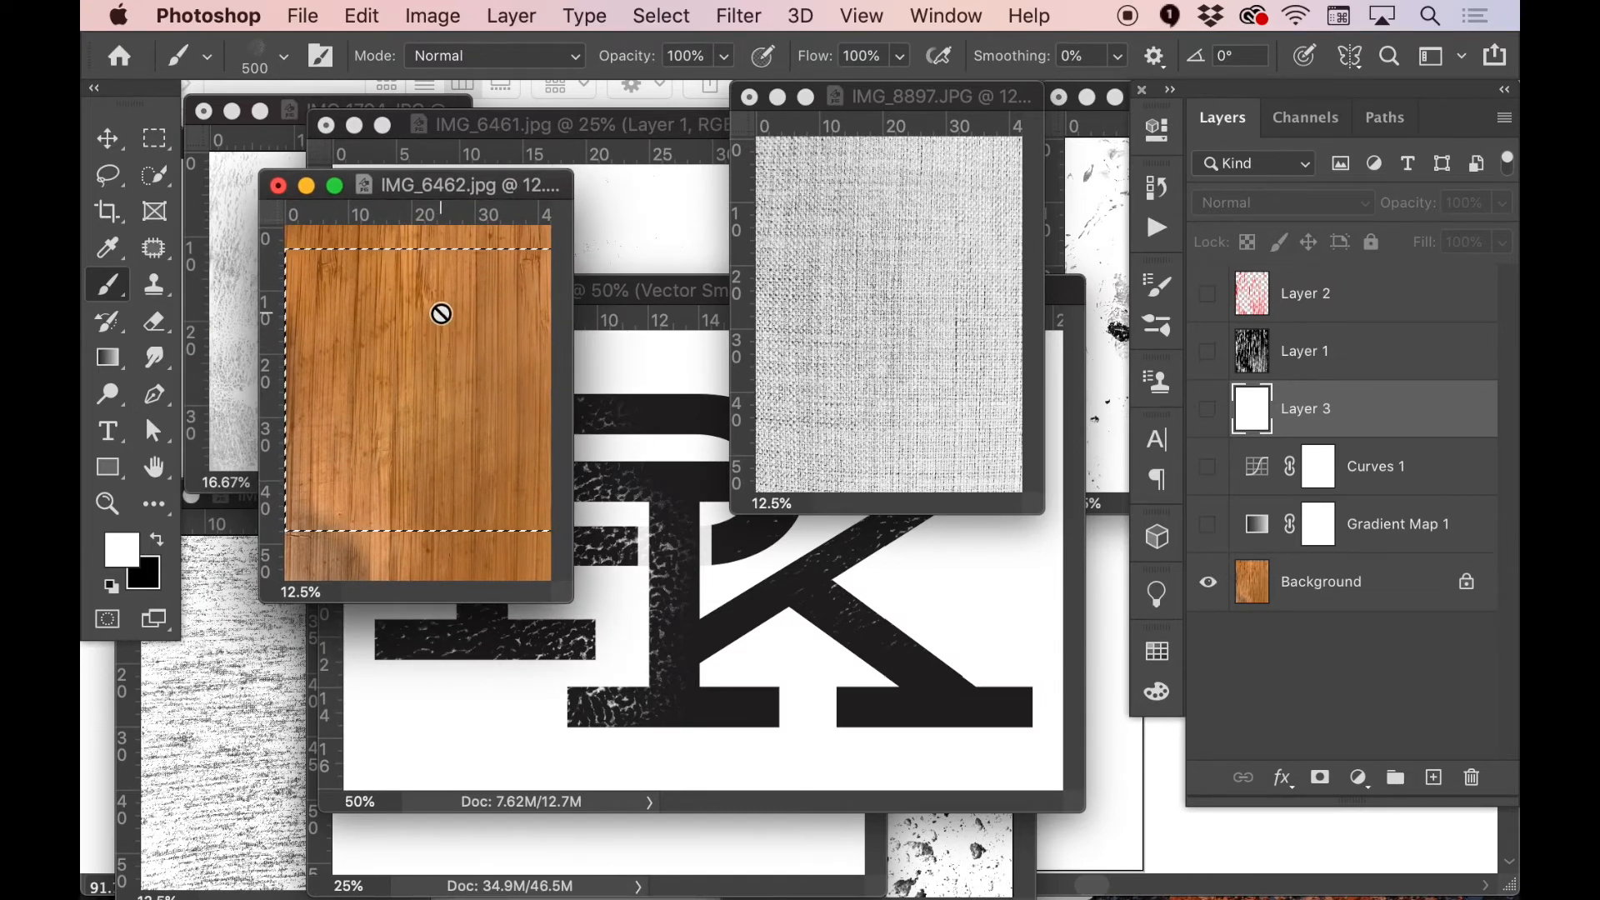
- Define the selected area of the full-colour wood photo as a brush preset with the suggested name
left_click(362, 18)
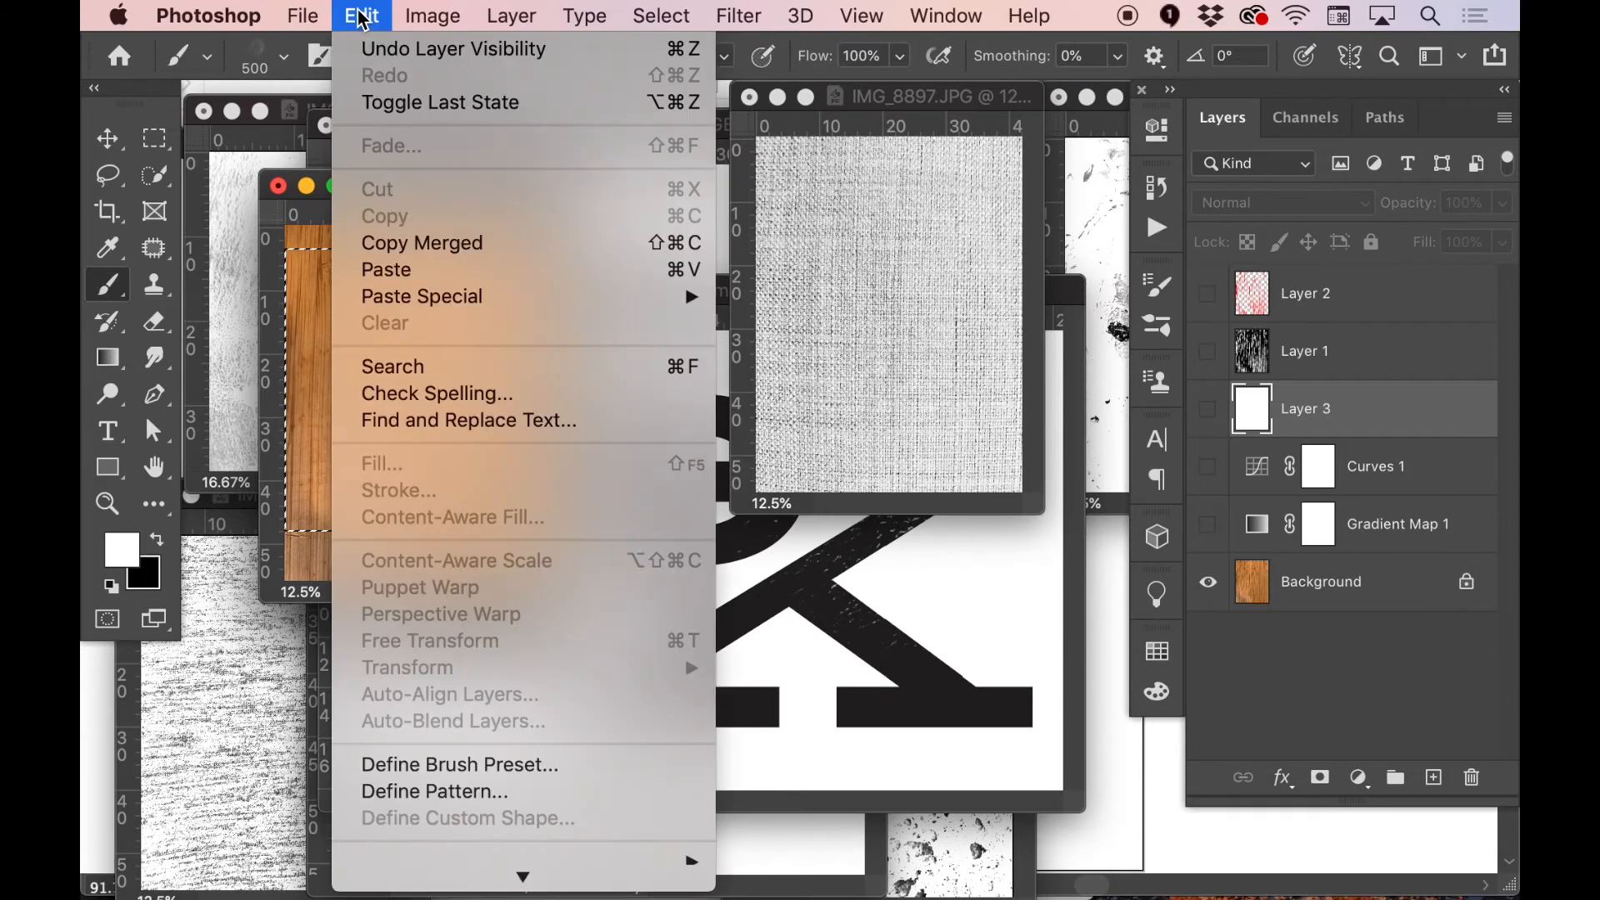
left_click(459, 763)
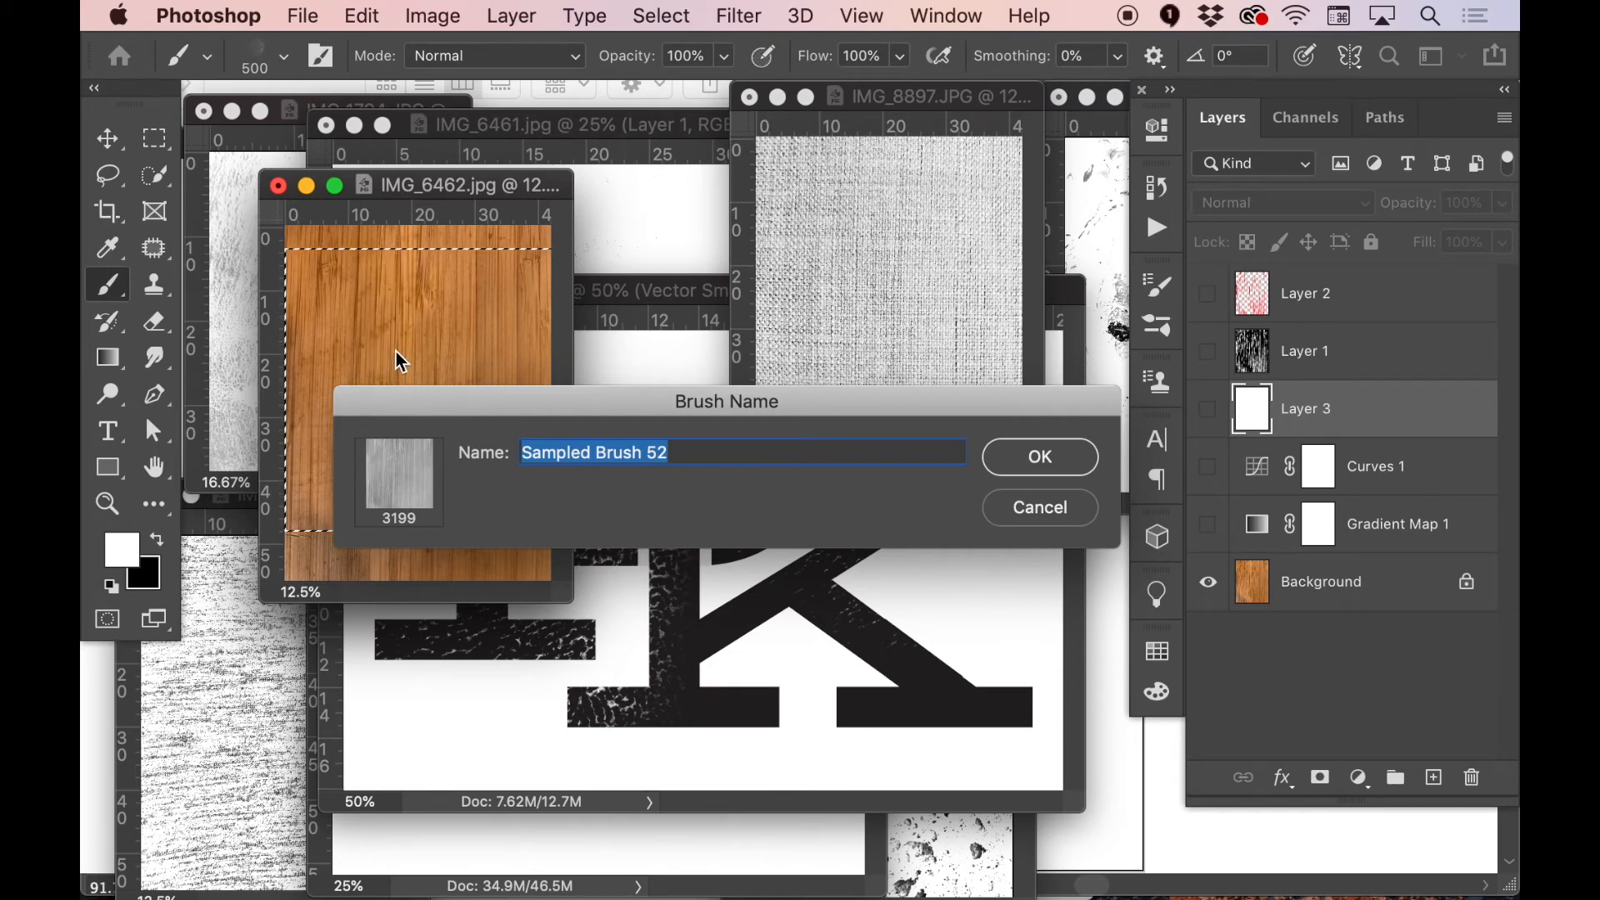
left_click(1020, 460)
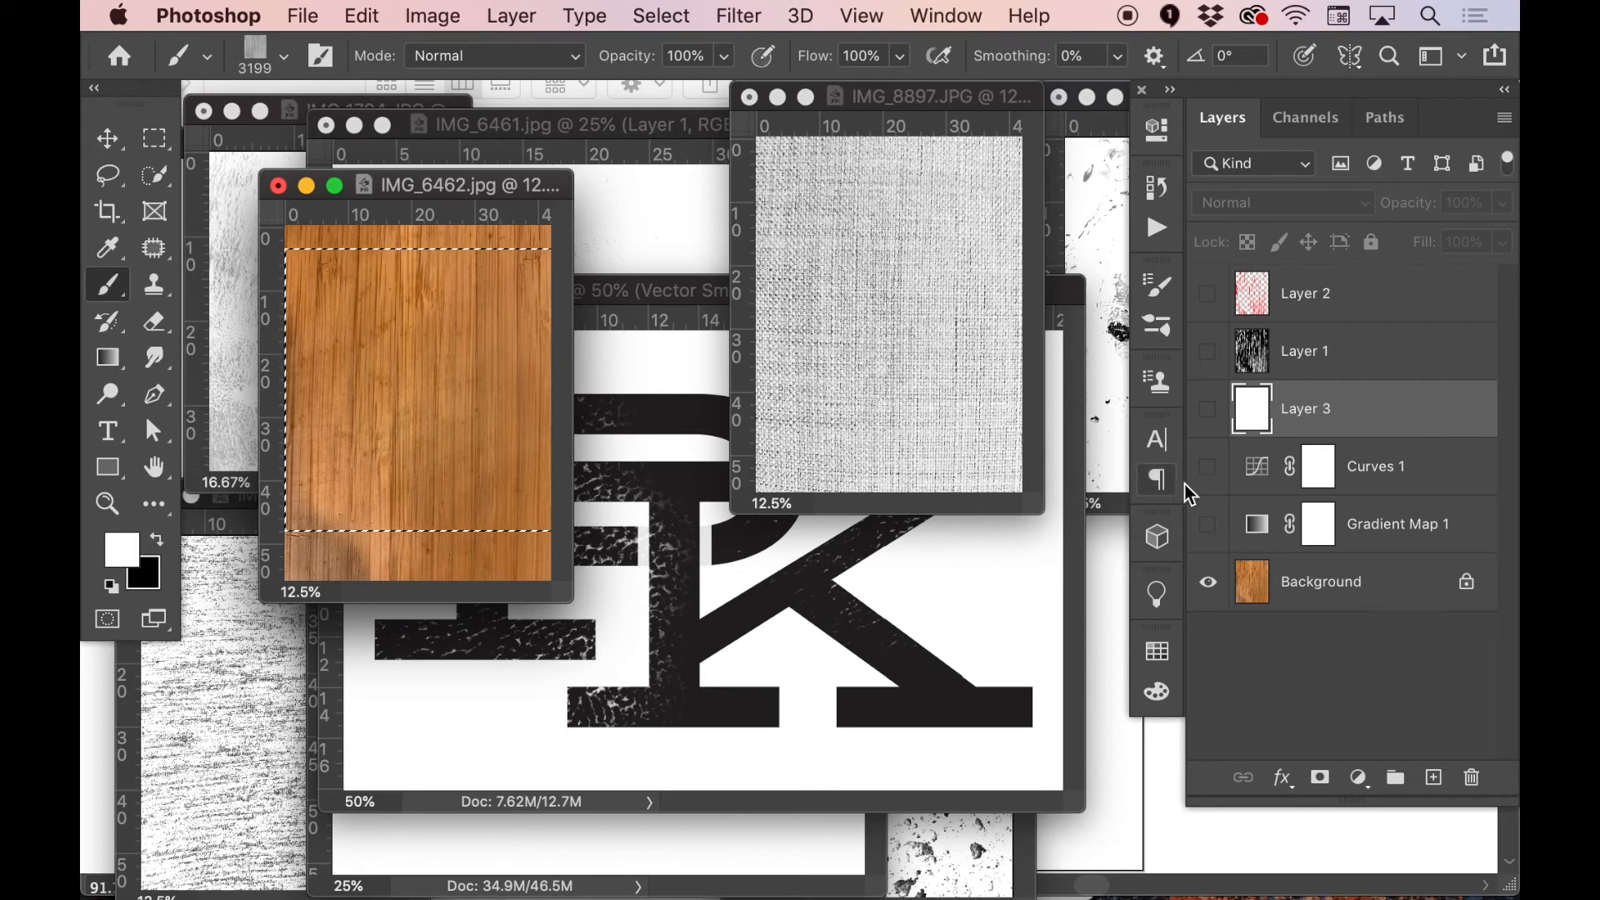
- Show the white Layer 3, add an empty layer above it and clear the selection
left_click(1207, 409)
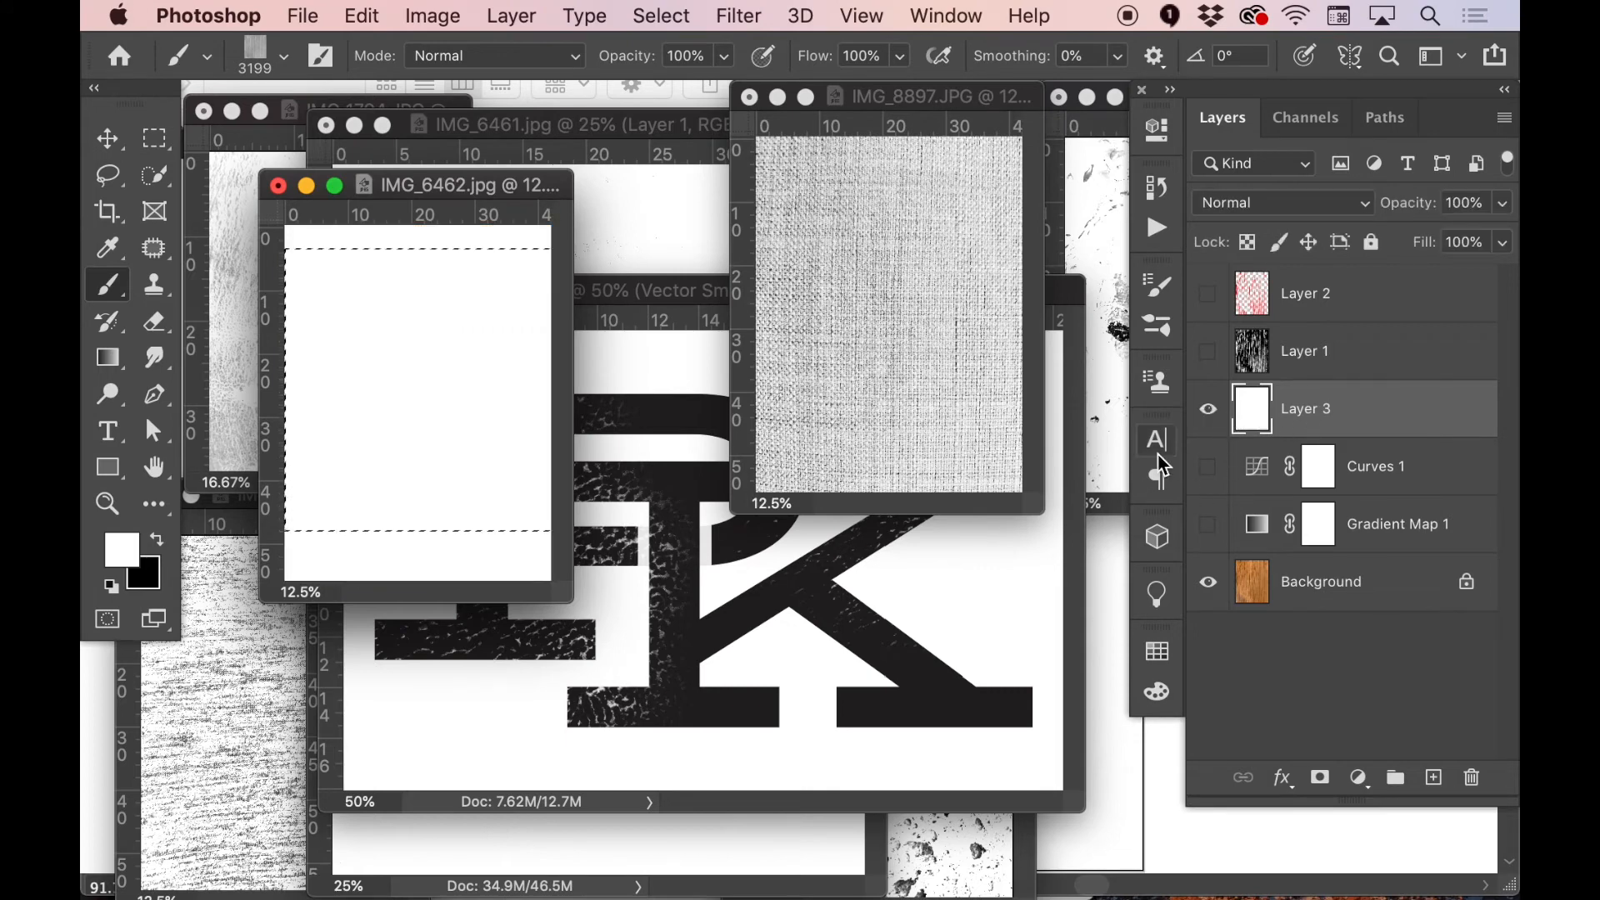
left_click(1433, 777)
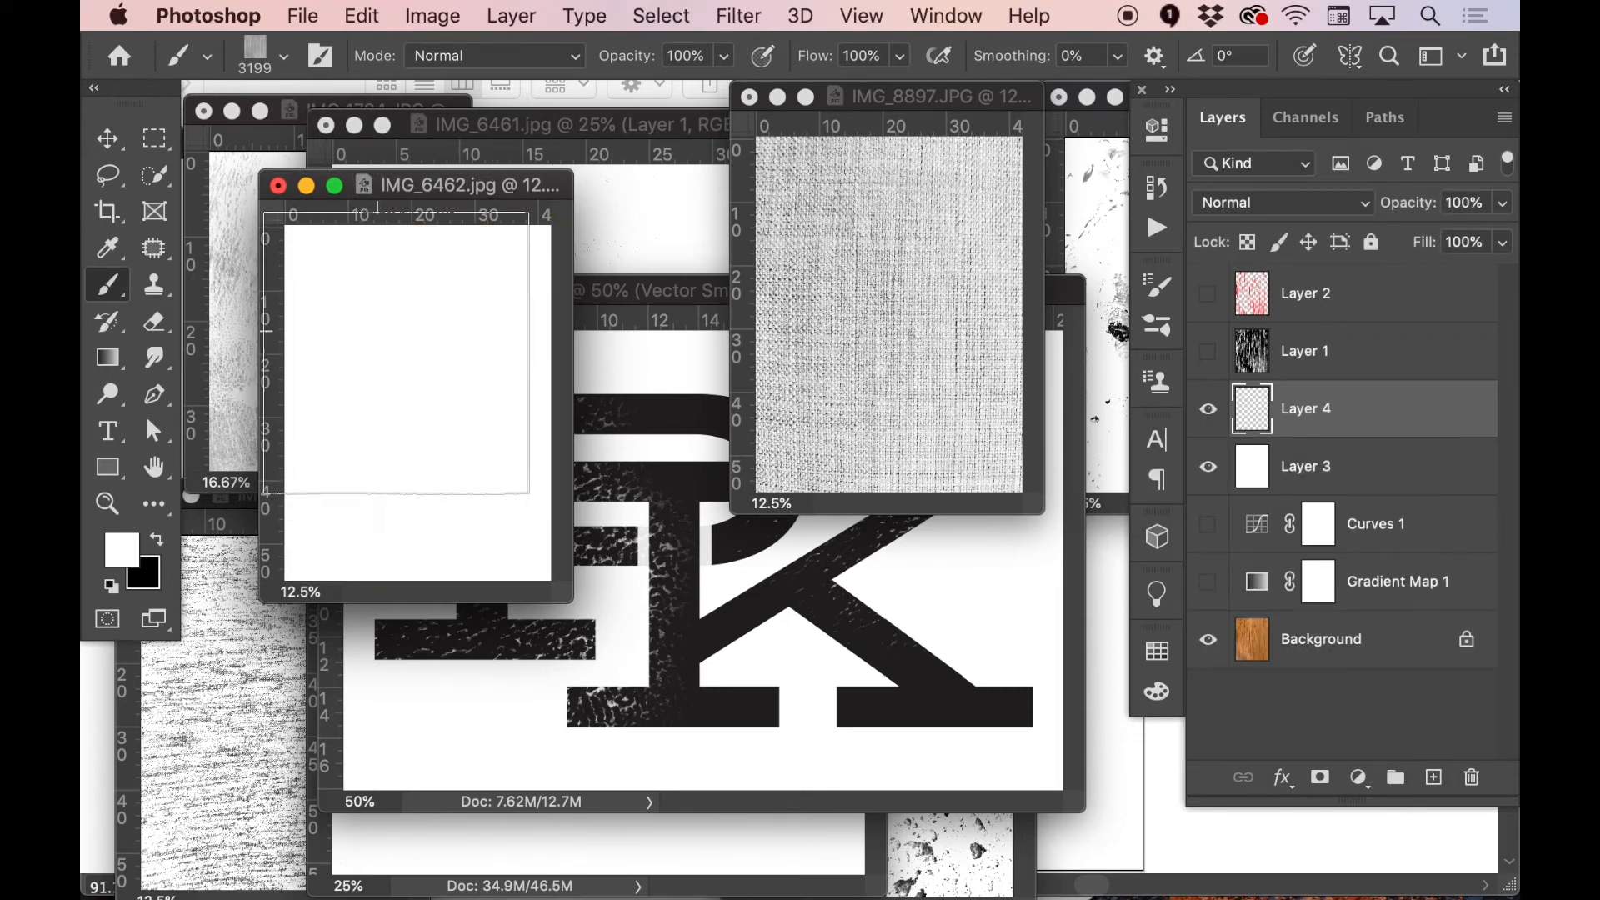
key("super+d")
key("shift+super+d")
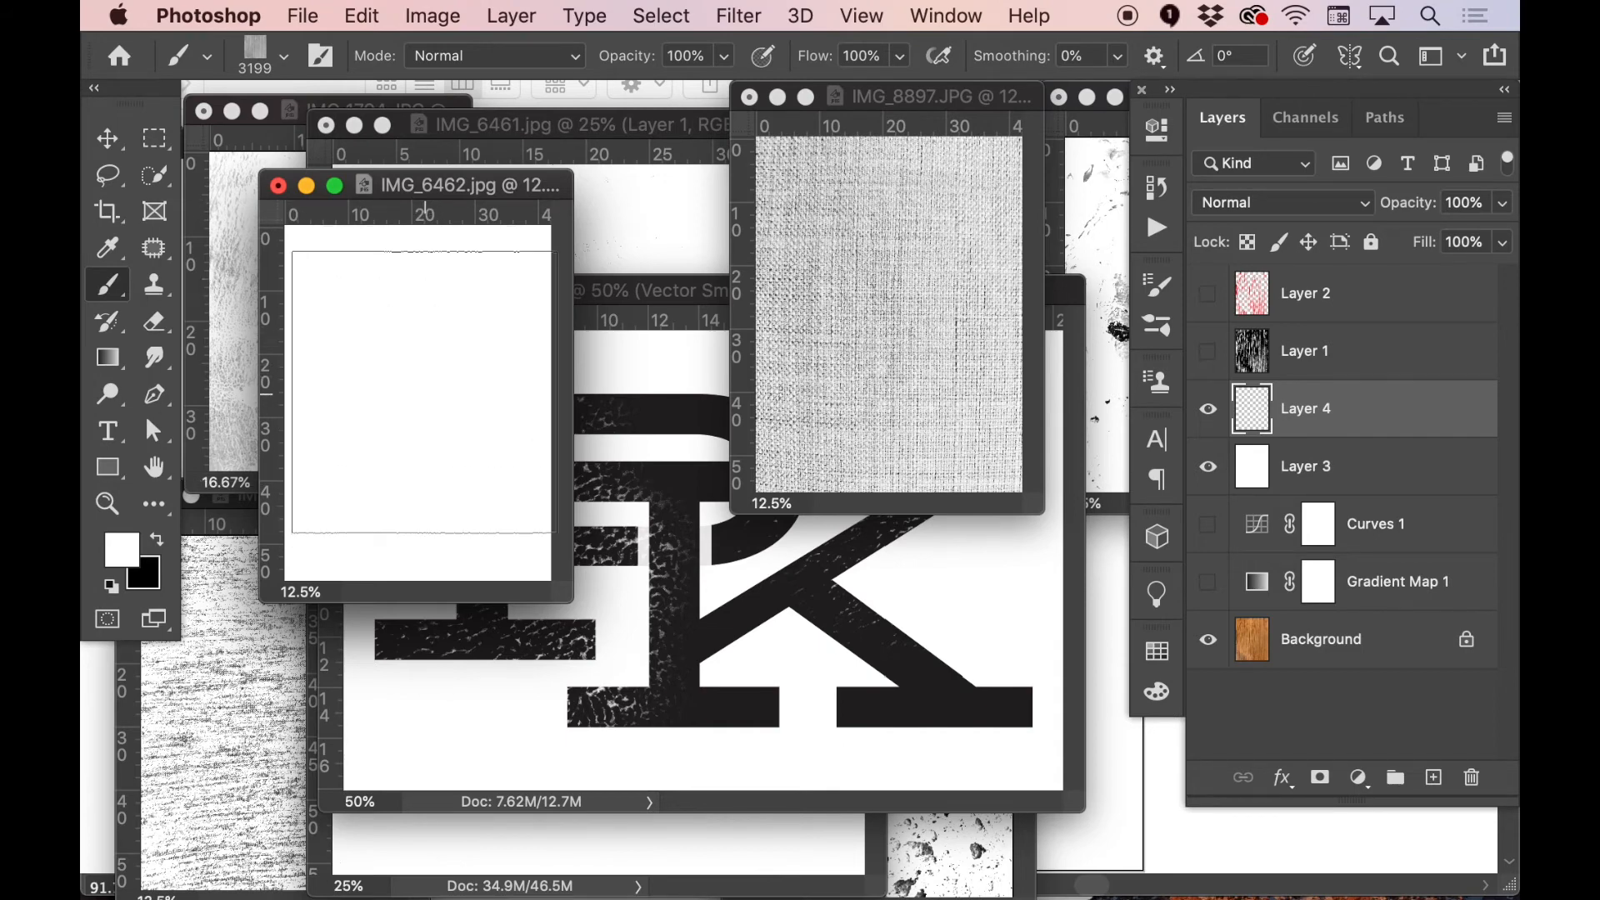
- Reduce the wood brush to 2300 px, swap the paint colour to black and stamp it once on Layer 4
key("bracketleft")
key("bracketleft")
key("bracketleft")
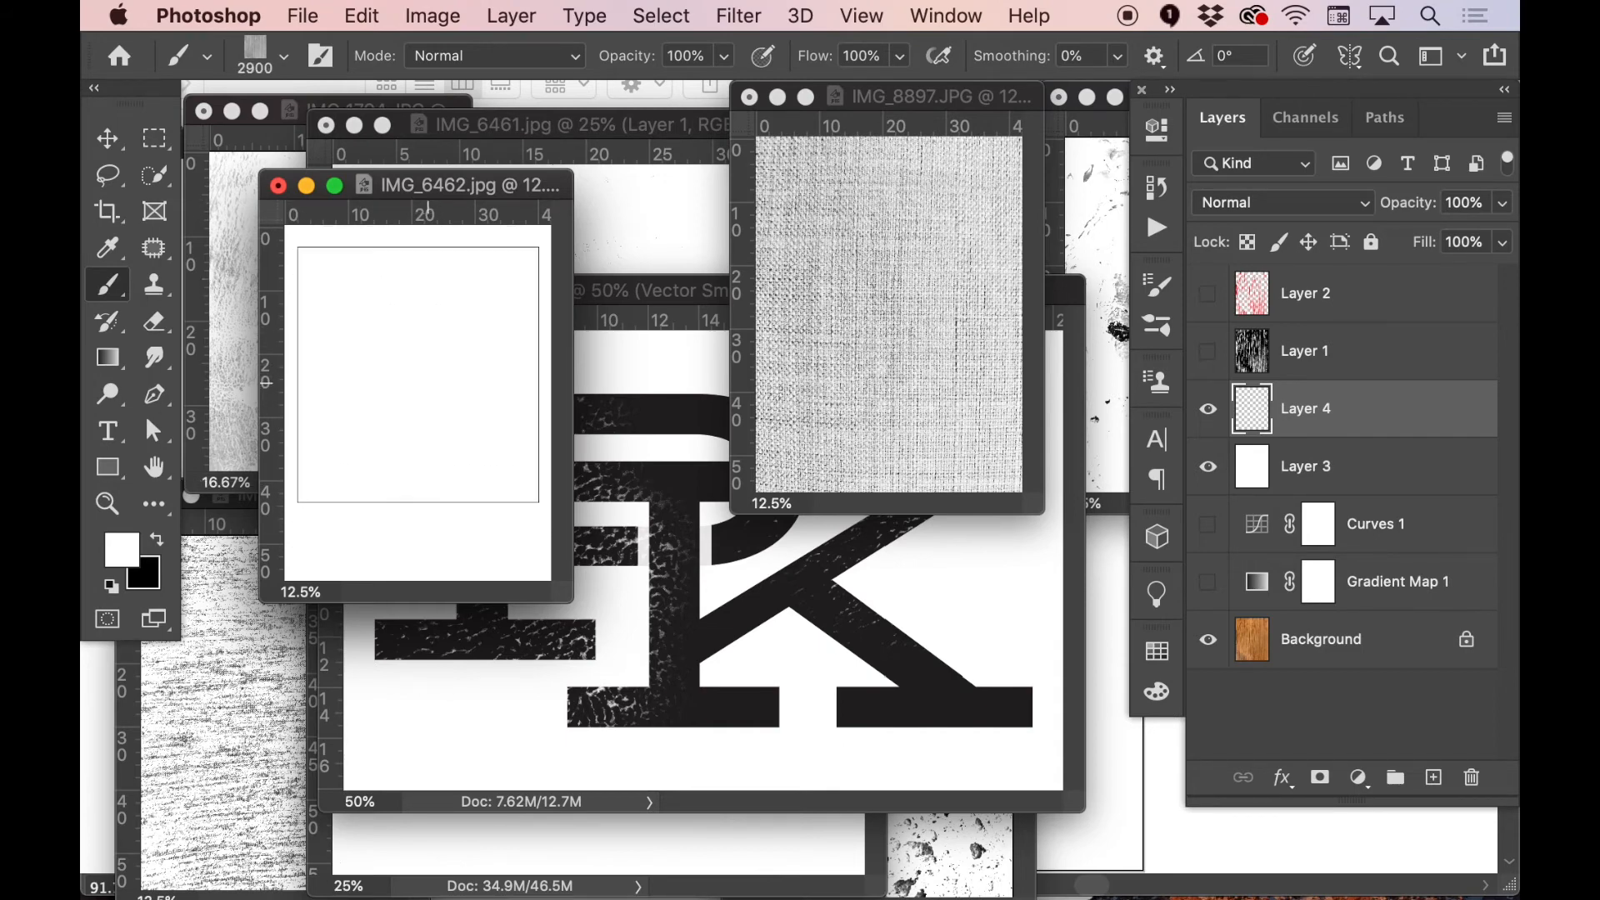
key("bracketleft")
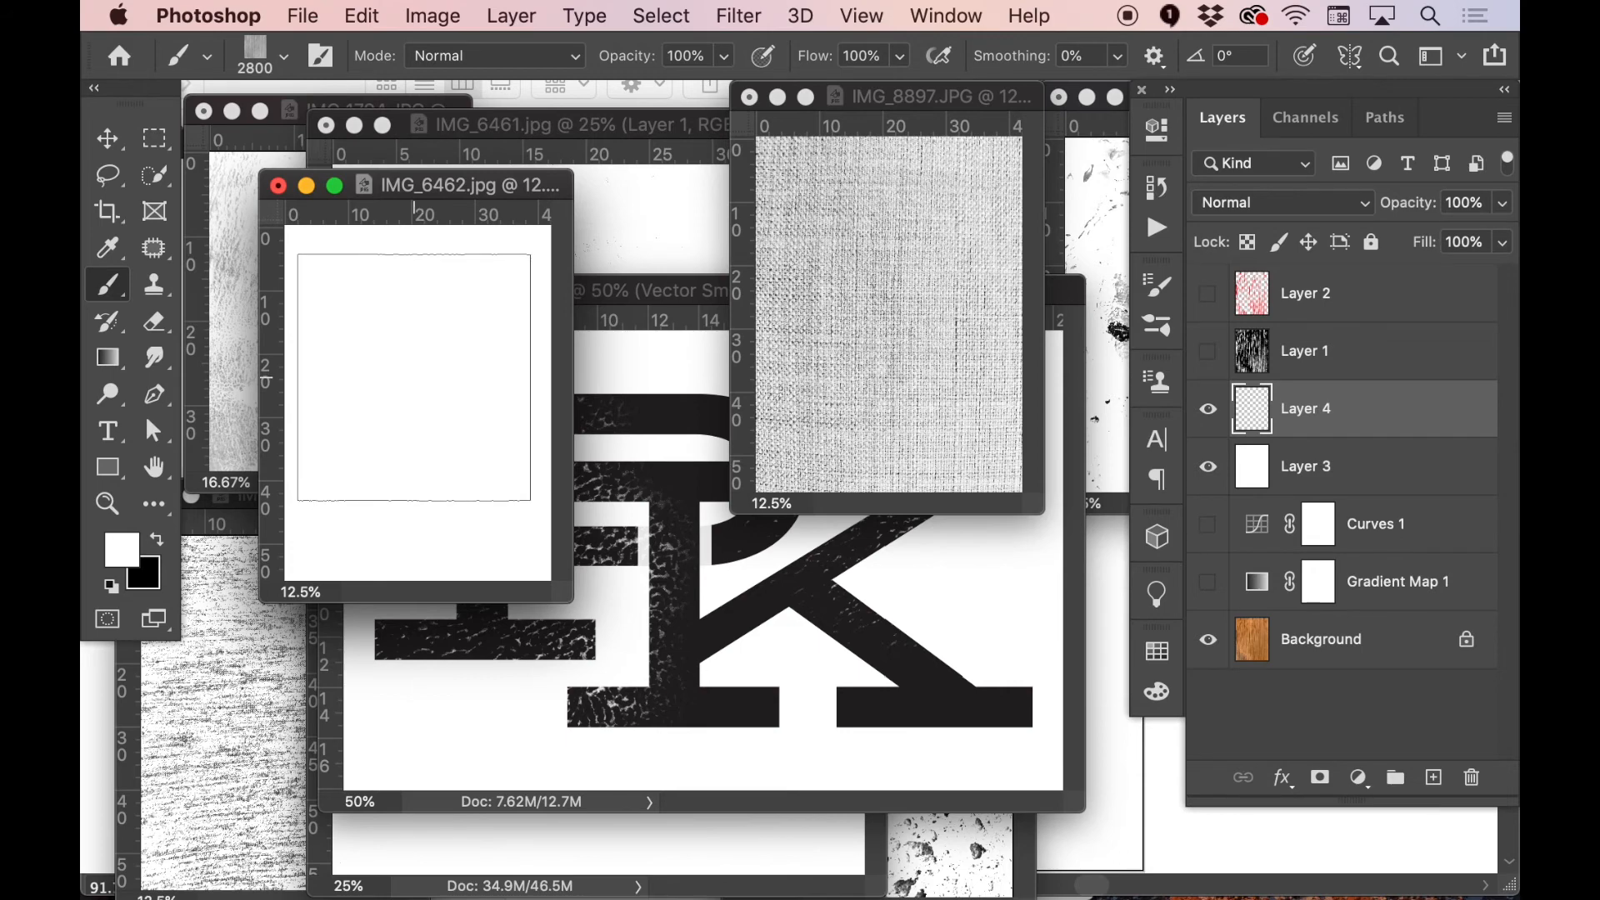
key("super+equal")
key("super+equal")
key("super+equal")
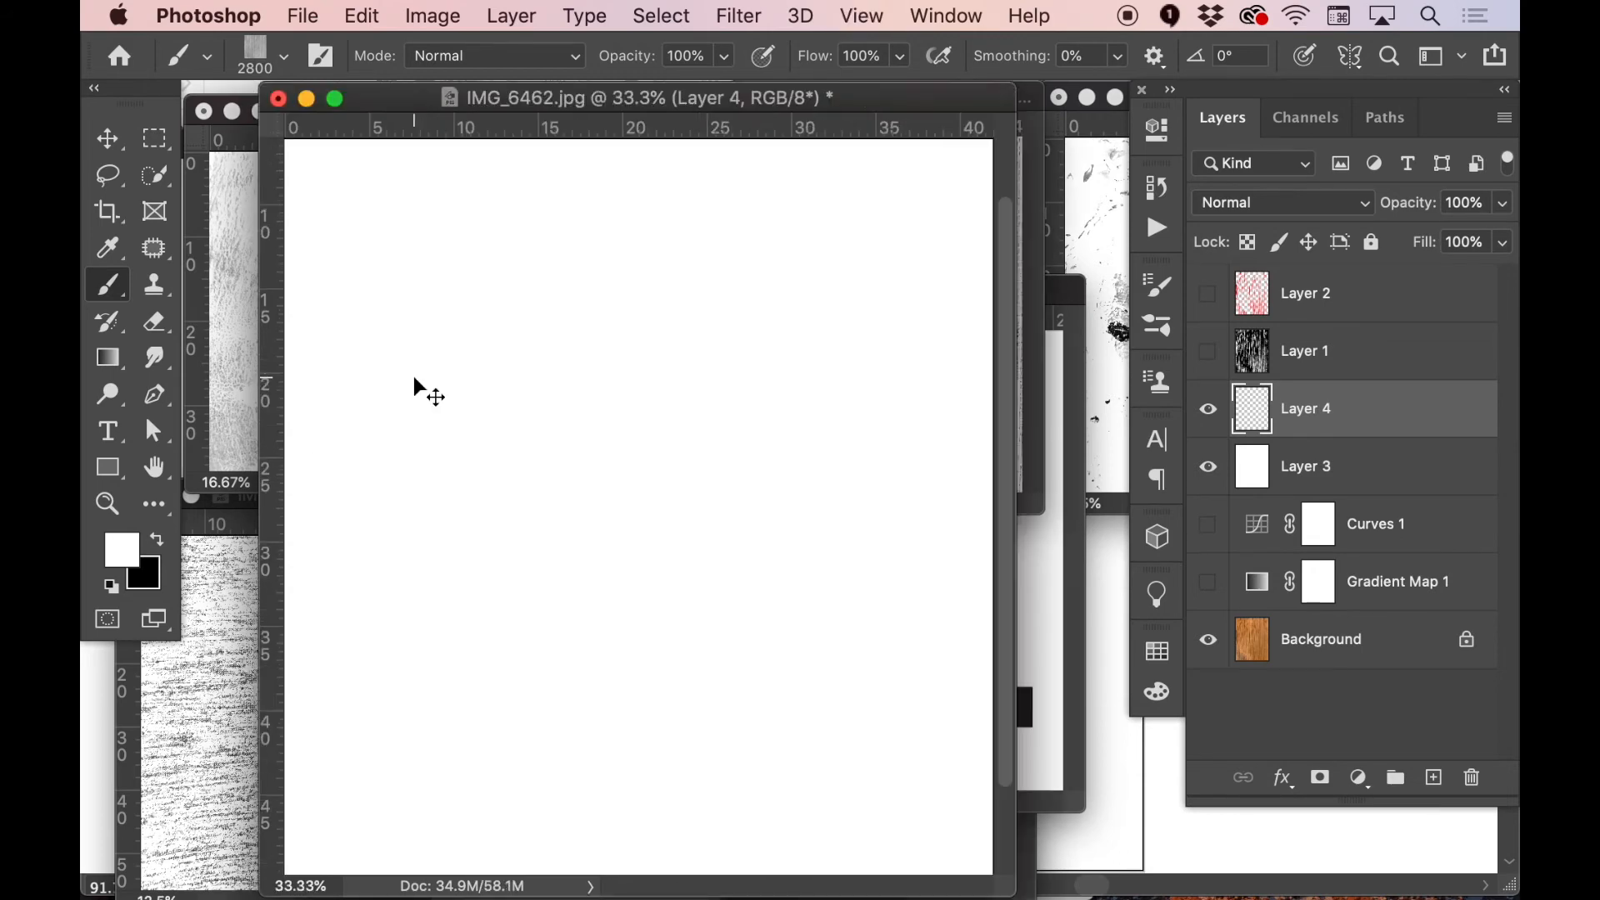
key("x")
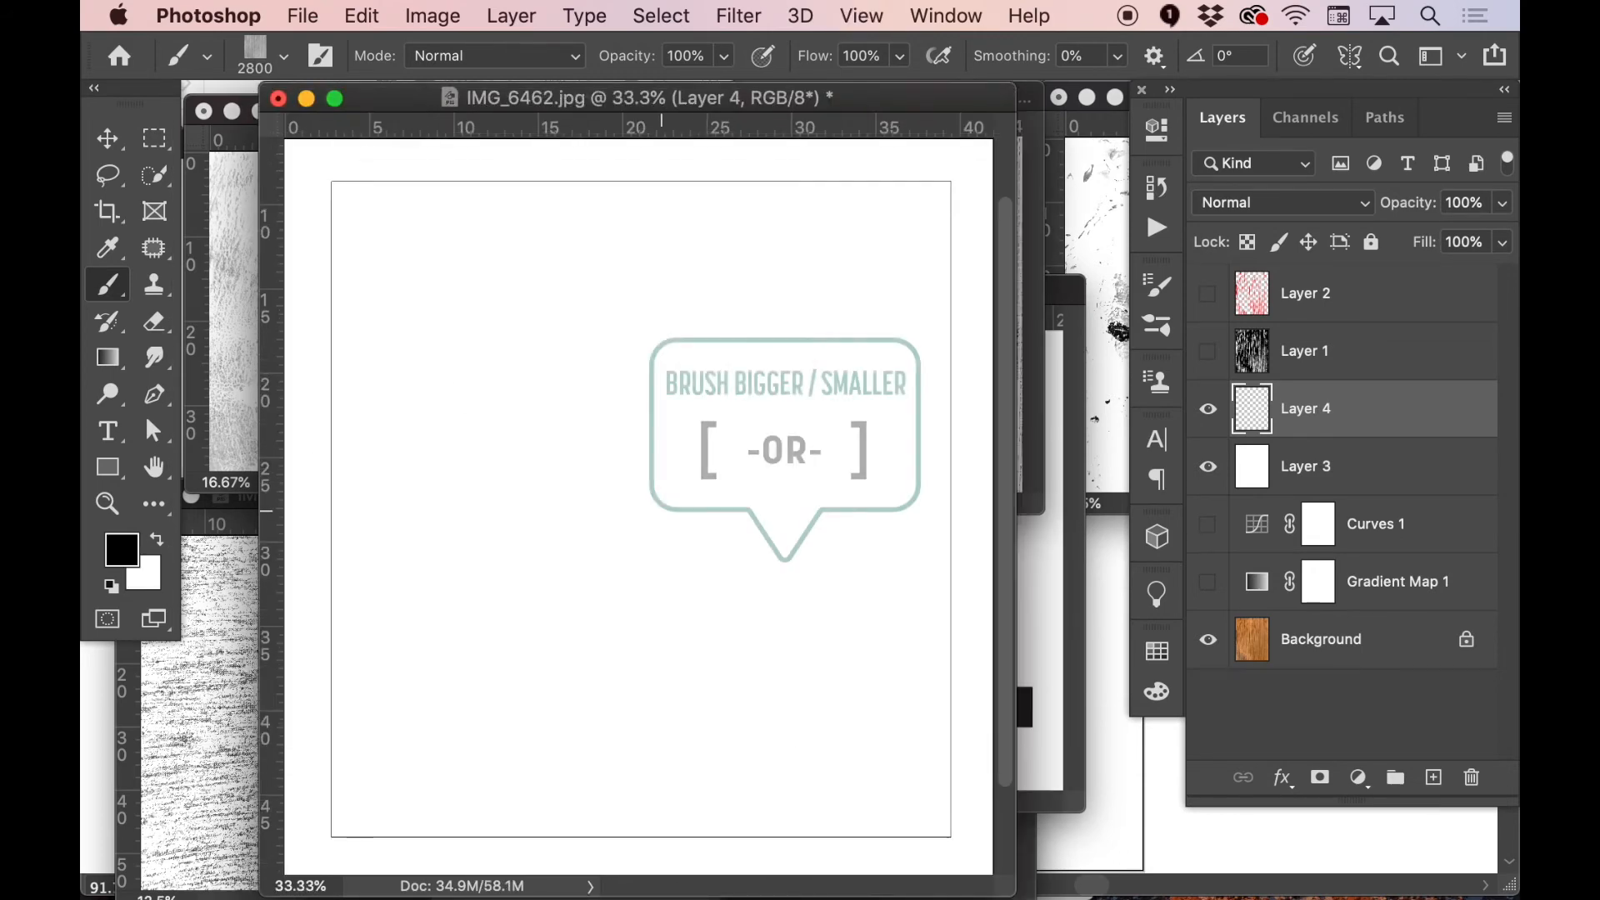
key("bracketleft")
key("bracketleft")
key("bracketleft")
key("bracketleft")
key("bracketleft")
left_click(633, 488)
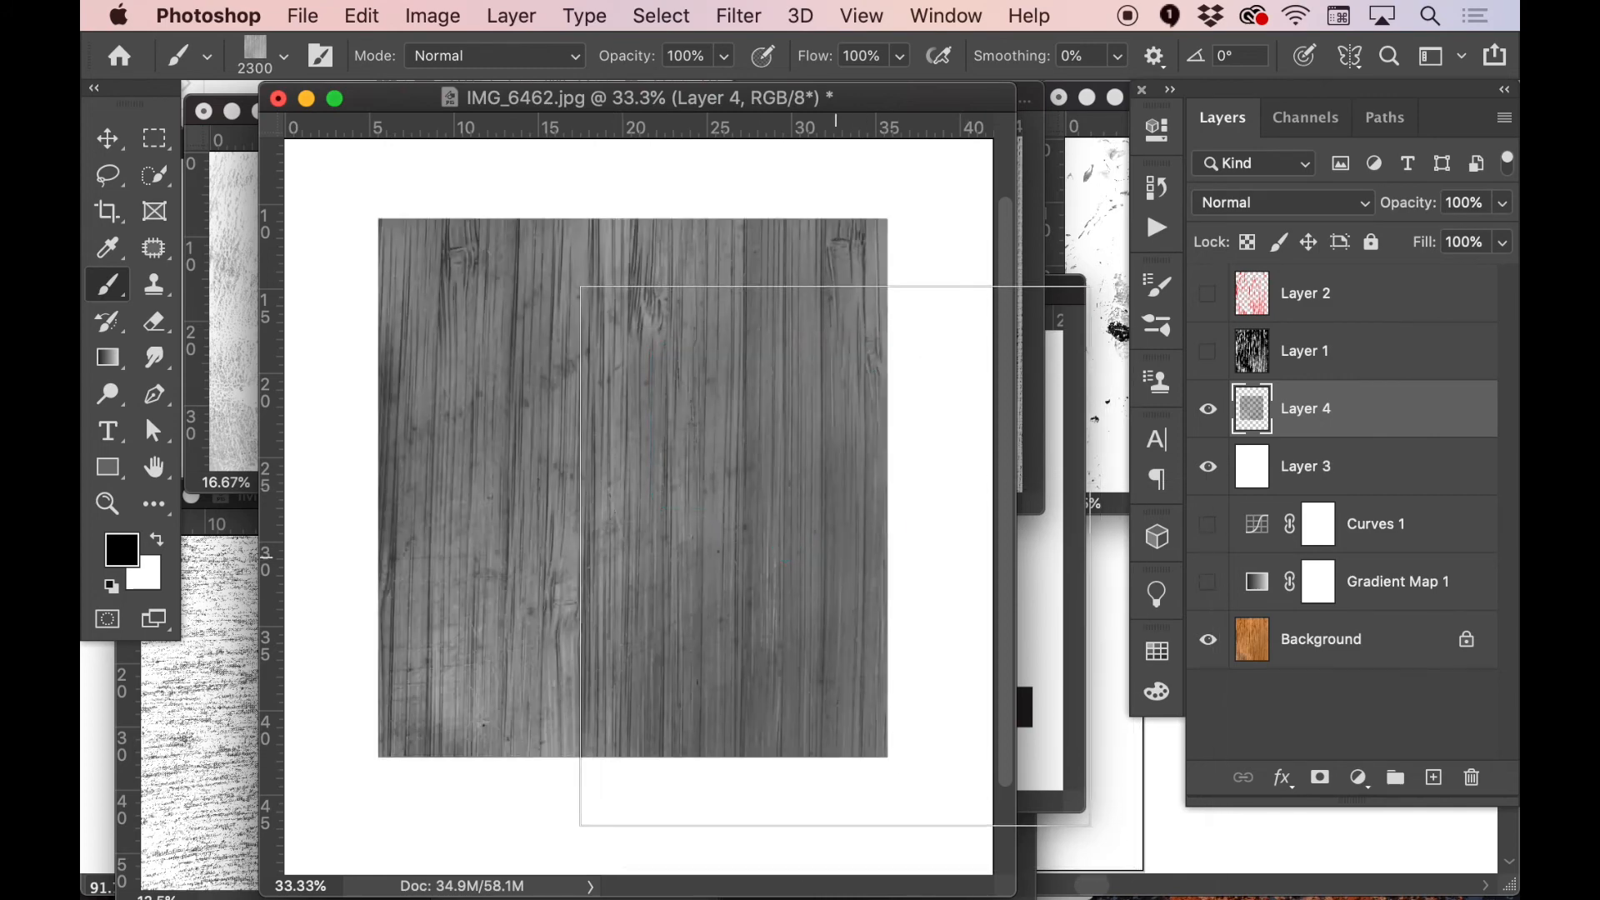
- Delete Layer 1, Layer 2, Curves 1 and Gradient Map 1 from IMG_6462.jpg
left_click(1302, 354)
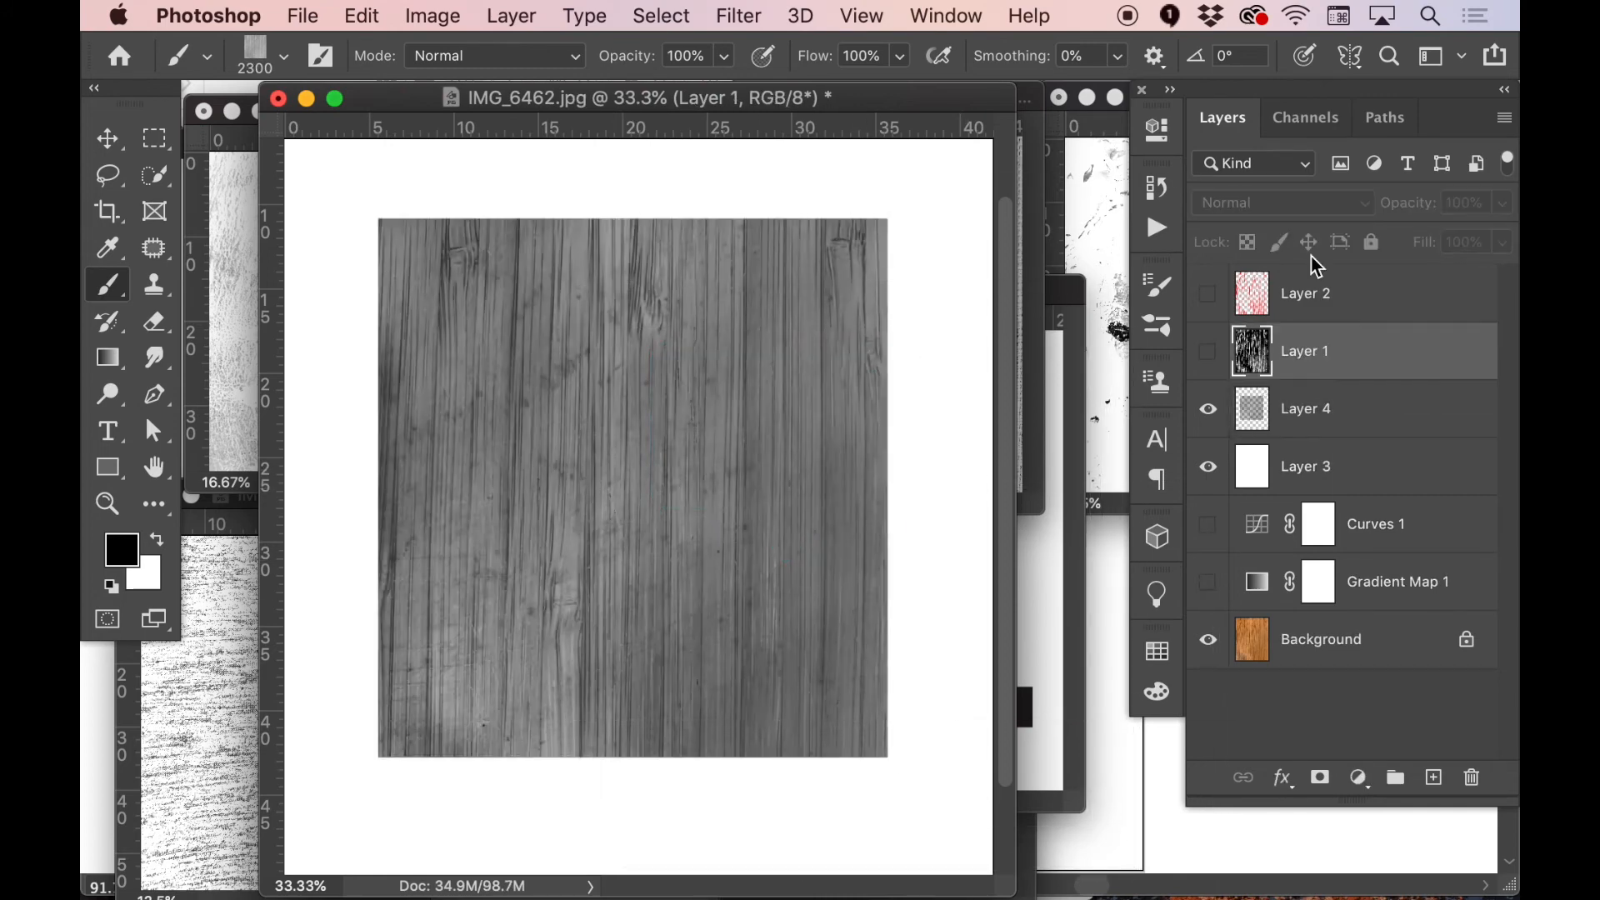
left_click(1312, 296, "shift")
key("BackSpace")
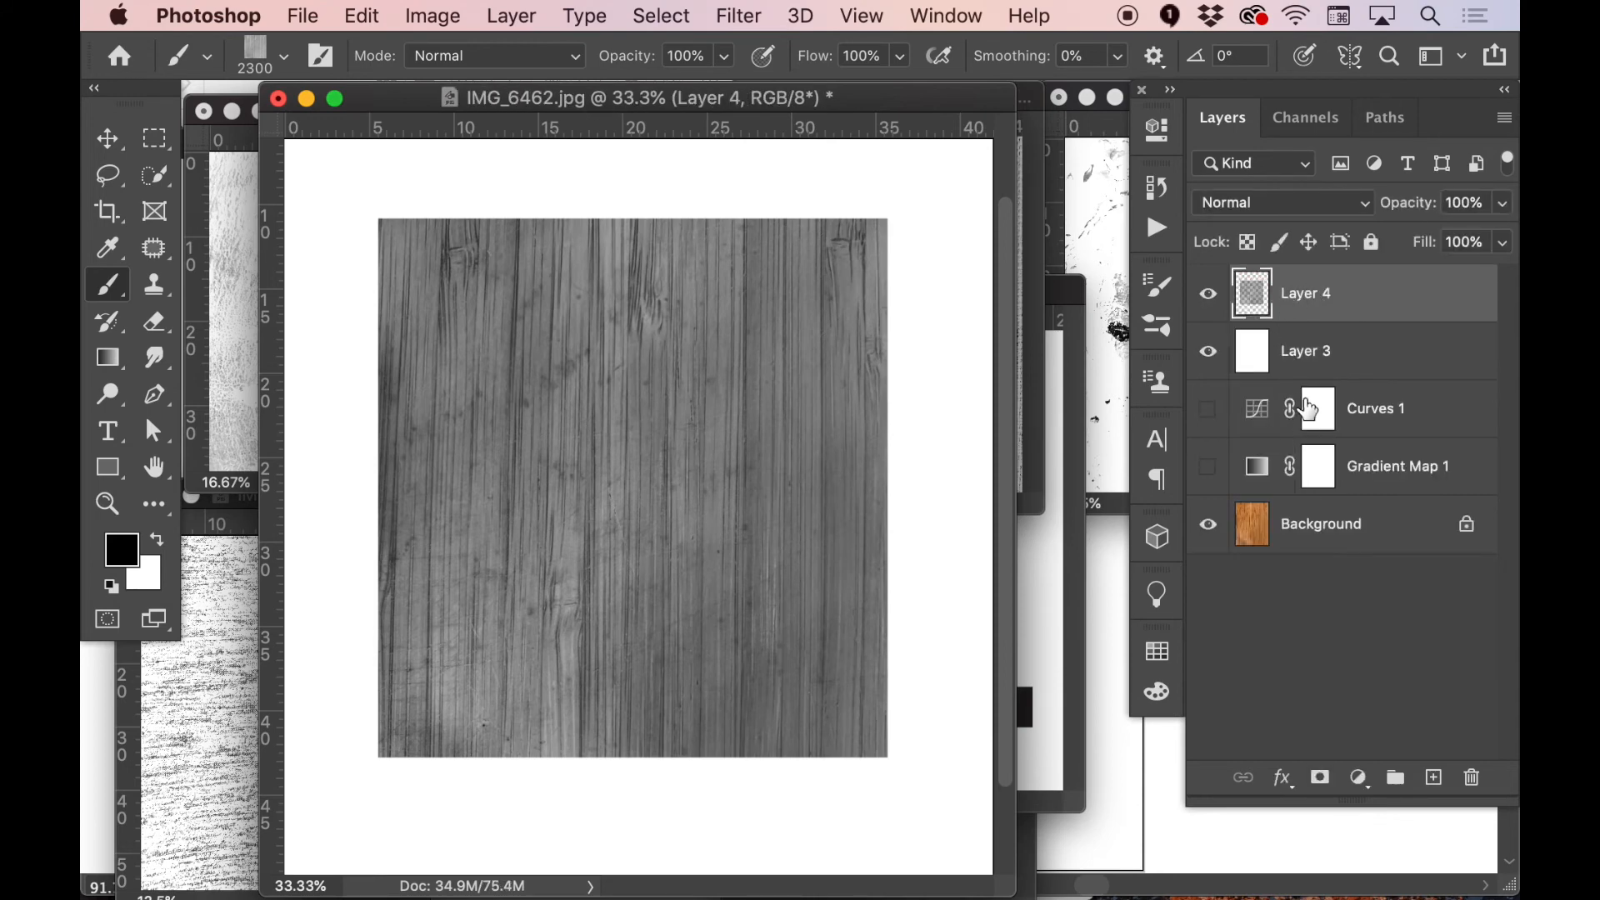
left_click(1367, 408)
left_click(1361, 467, "shift")
key("BackSpace")
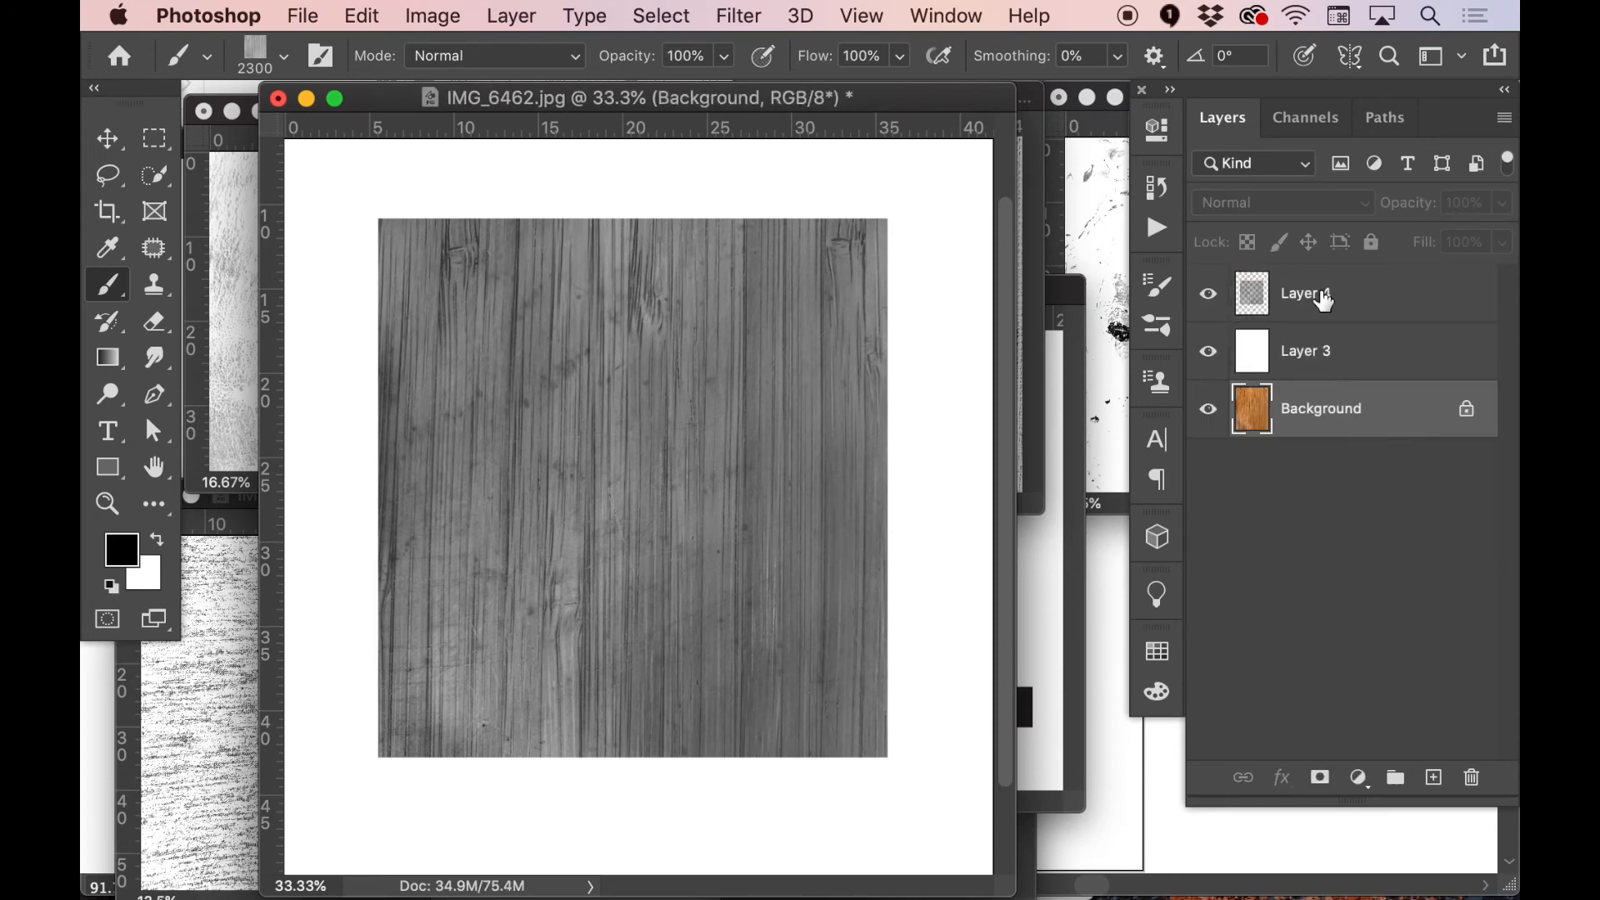
- Hide and reshow Layers 3 and 4 to compare the wood brush stamp with the original photo
left_click_drag(1250, 292, 1208, 350)
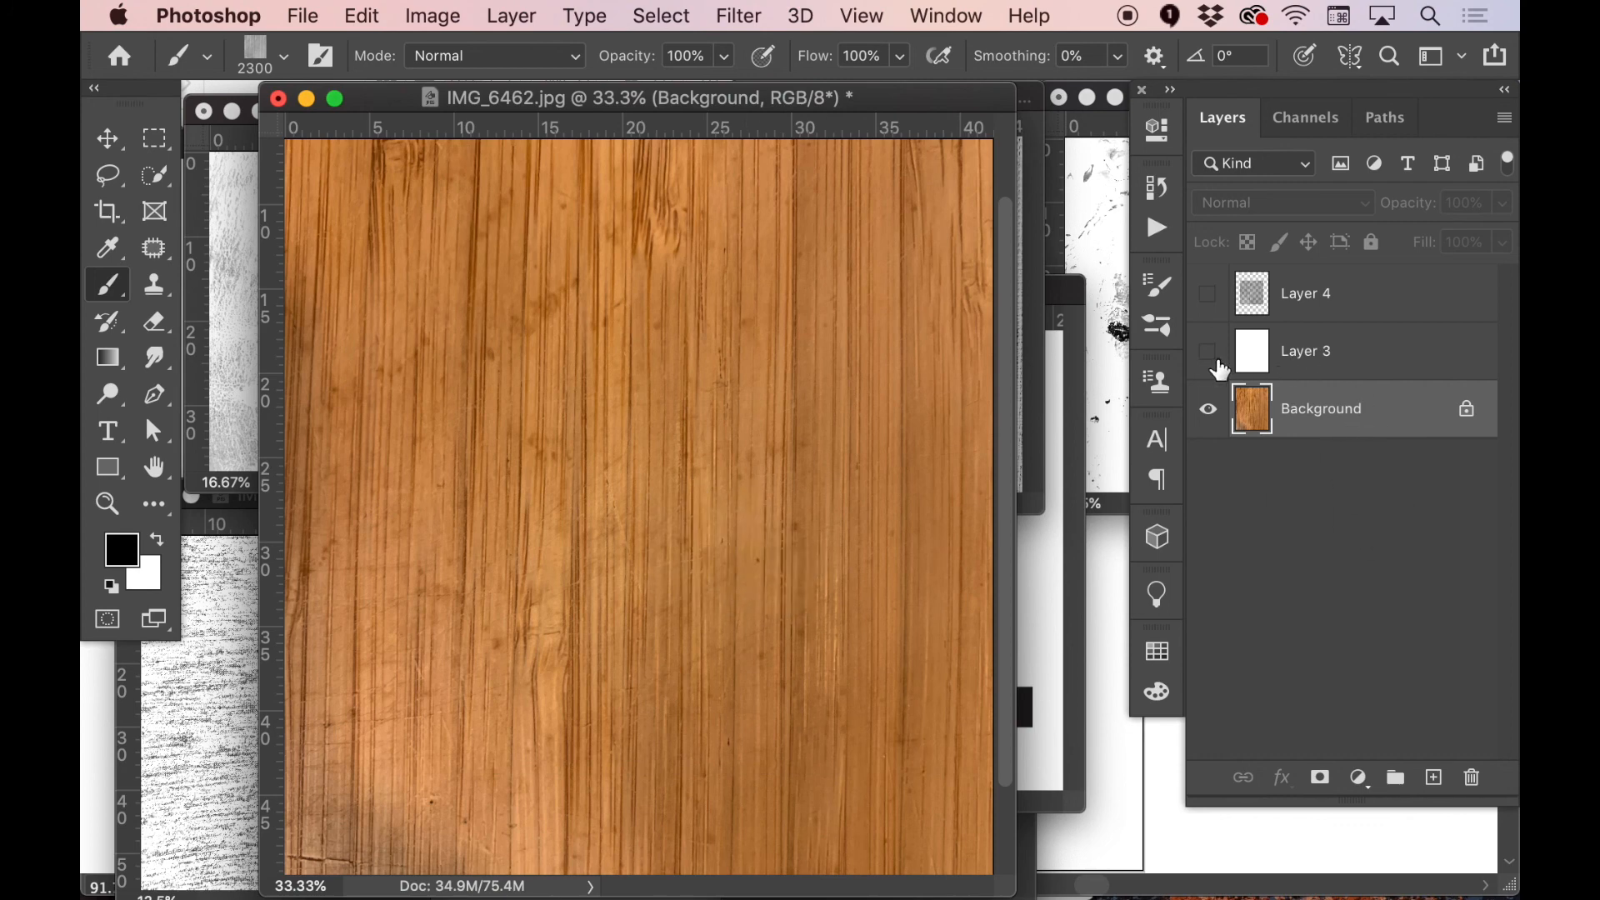
left_click_drag(1208, 351, 1209, 293)
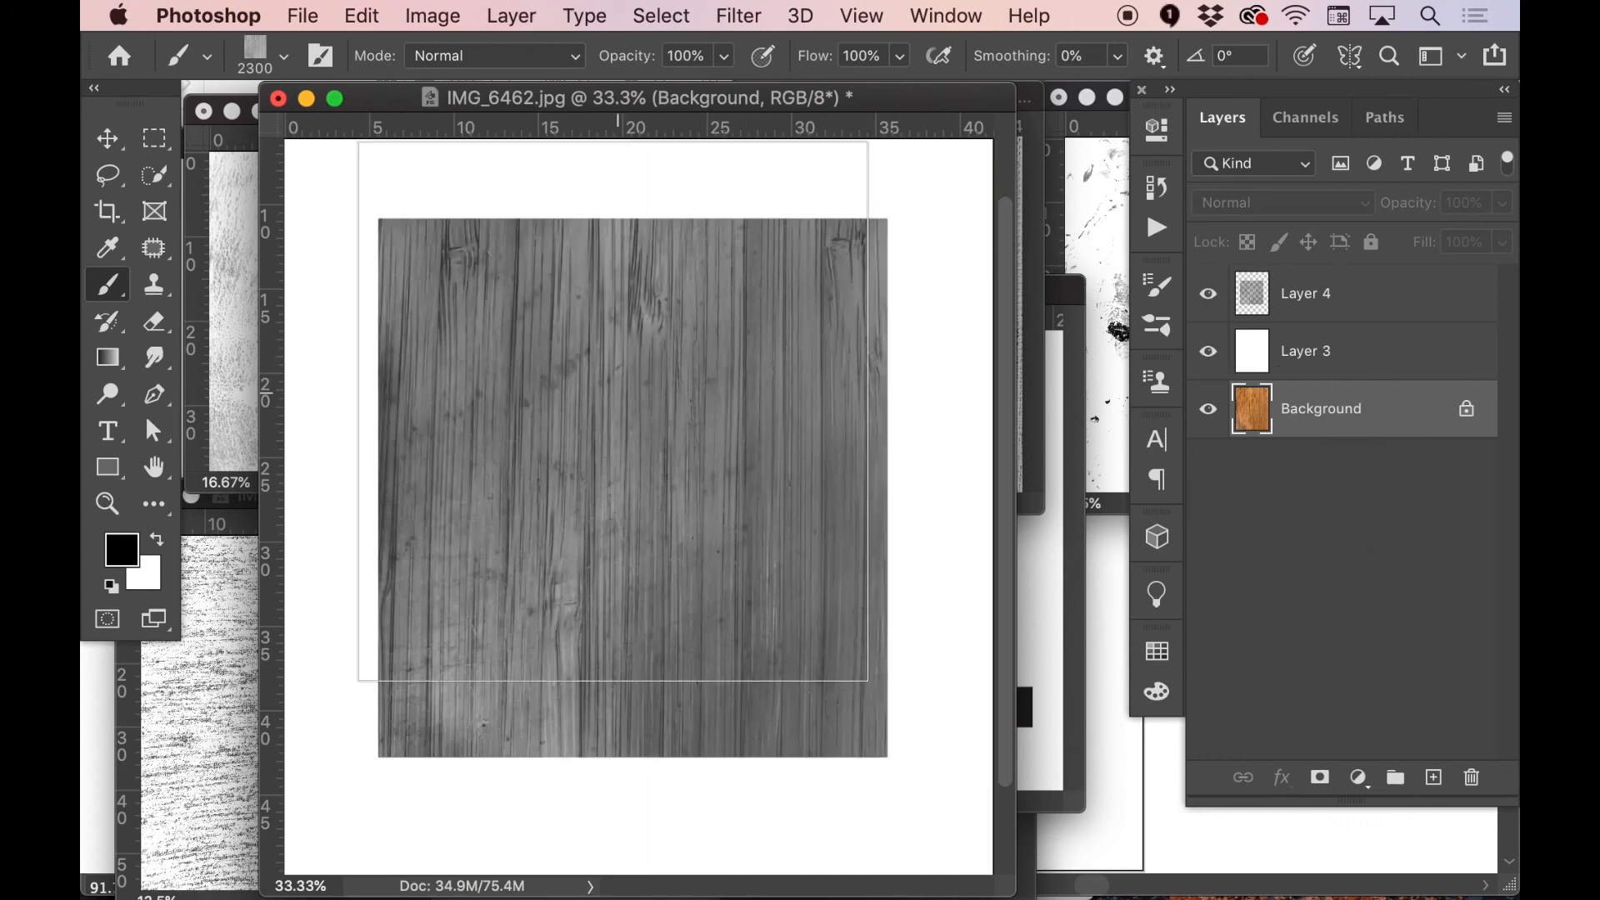
- Move the wood stamp on Layer 4 slightly left, load its pixels as a selection to inspect its transparency and clear that selection
left_click(107, 138)
mouse_move(753, 430)
left_mouse_down()
mouse_move(736, 386)
mouse_move(847, 507)
mouse_move(723, 428)
left_mouse_up()
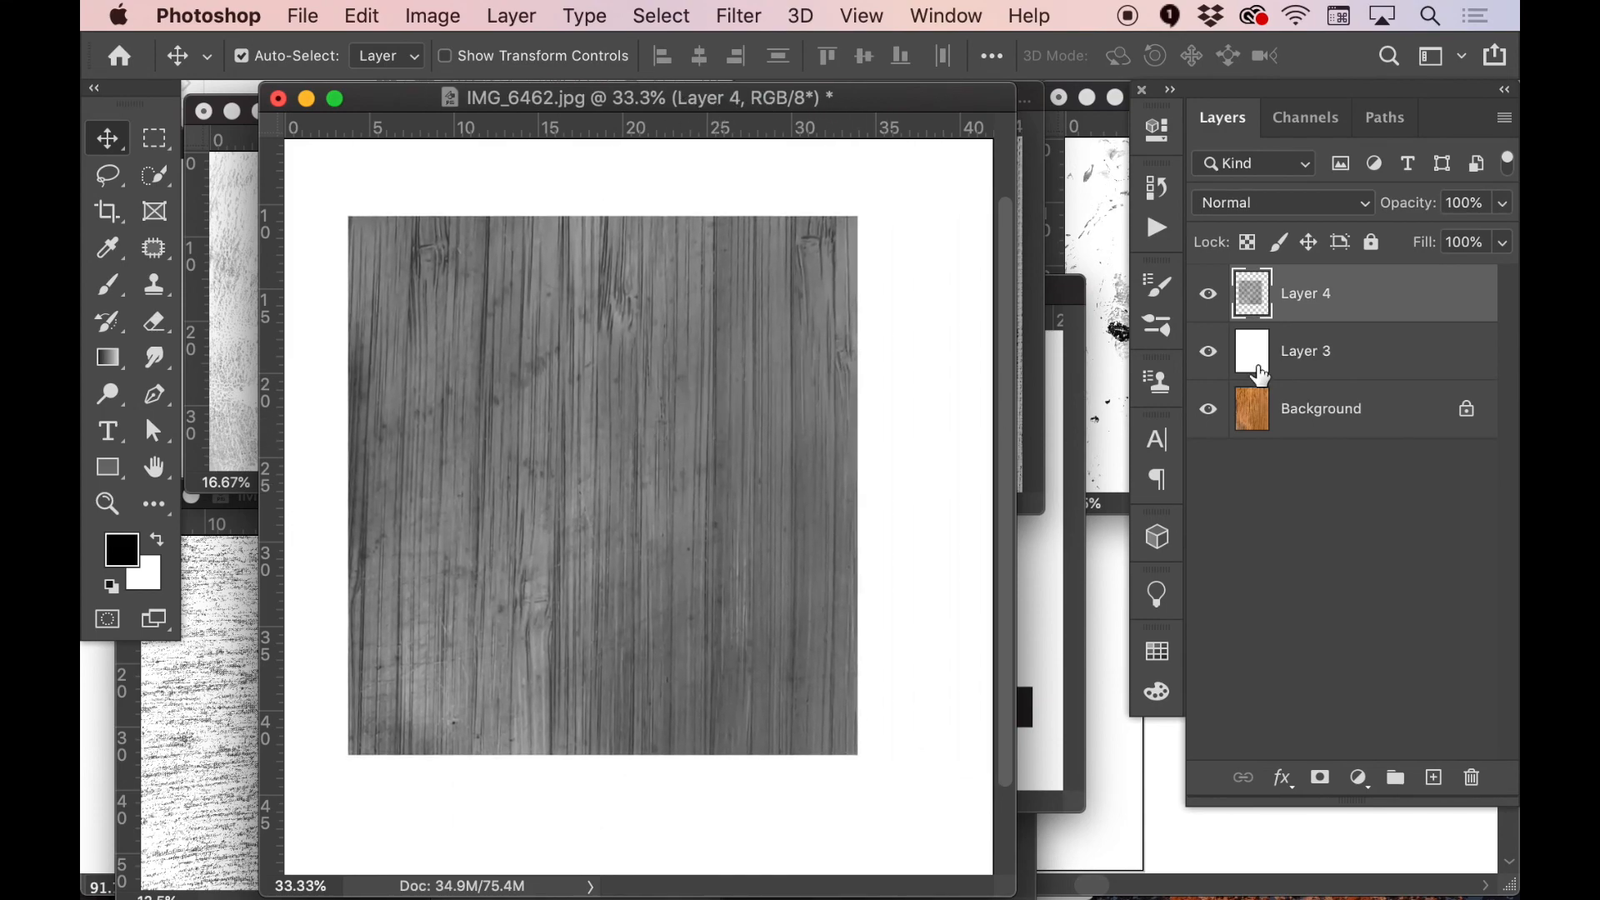
left_click(1258, 300, "super")
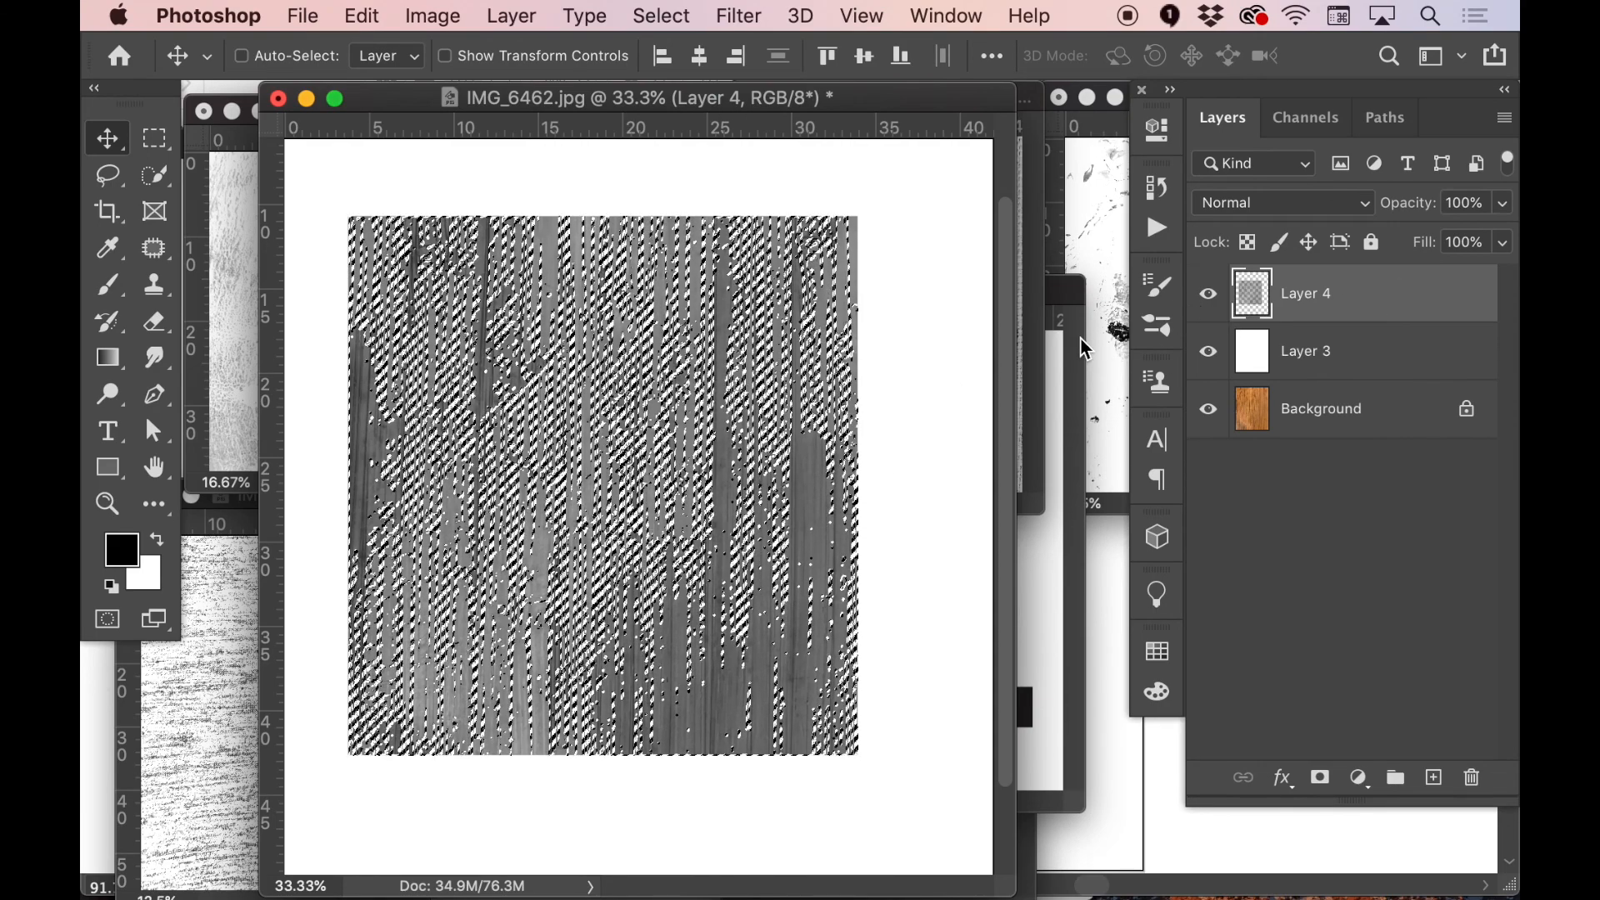
key("super+d")
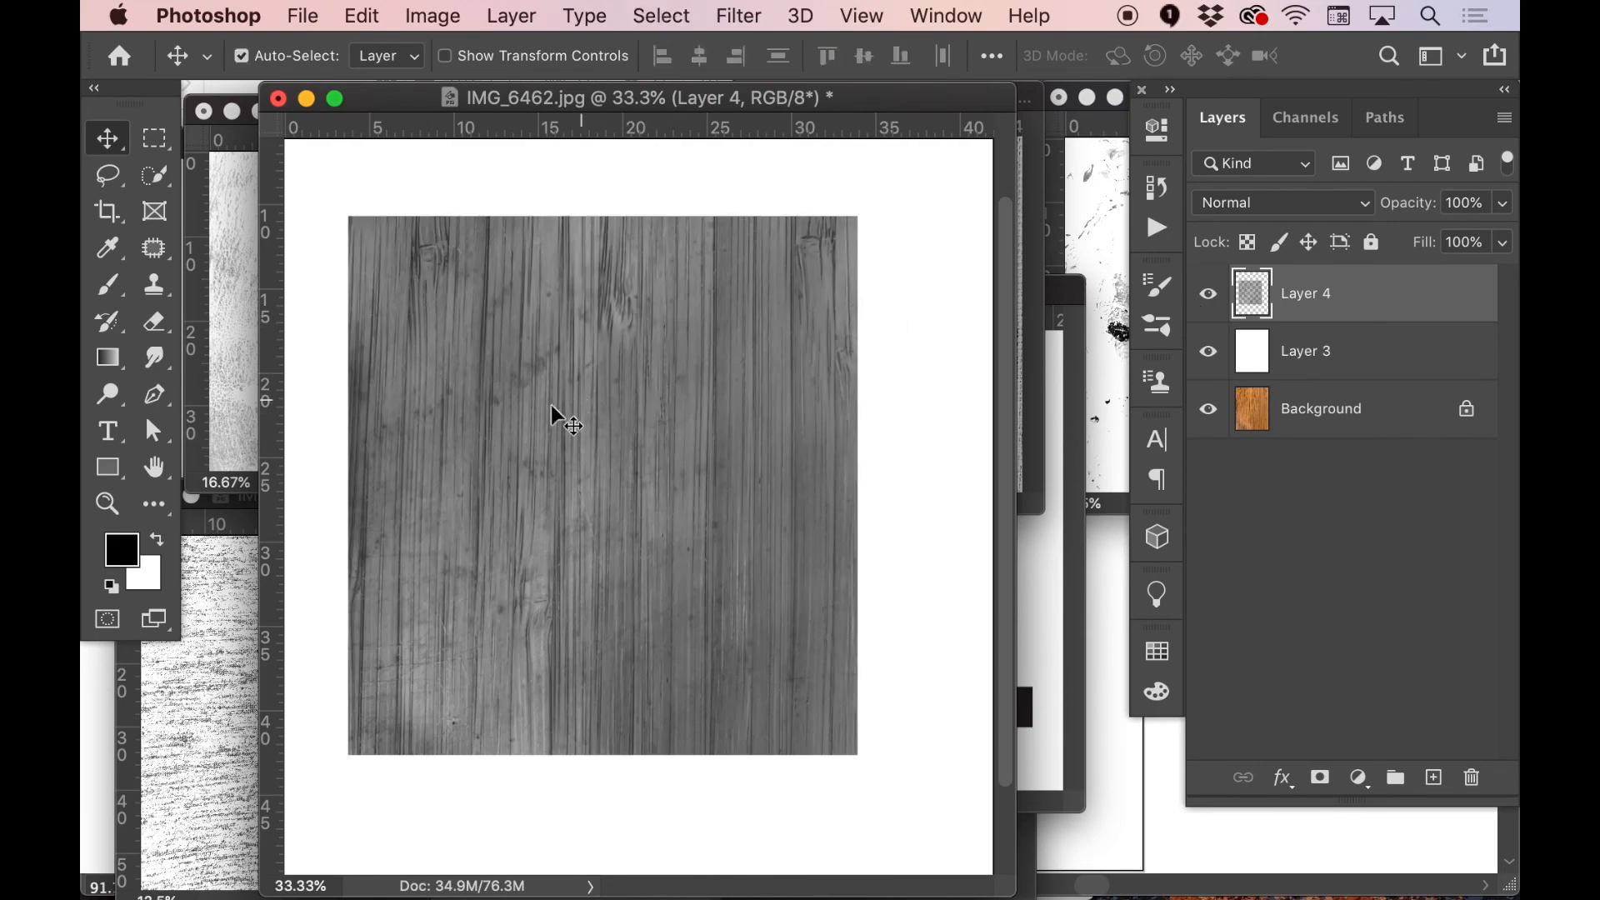